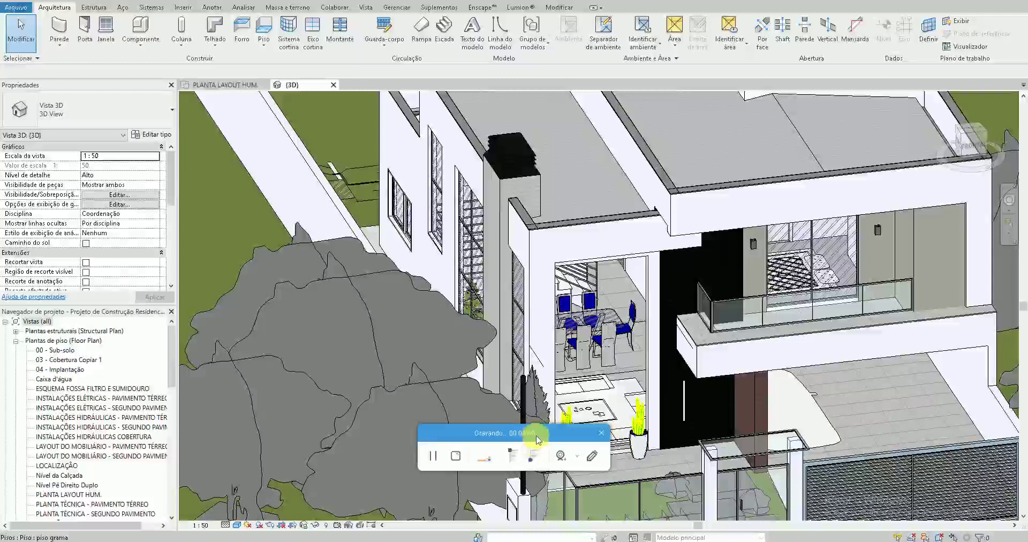
Browse the Project Browser's floor plan list toward the ground-floor layout plan
left_click_drag(544, 438, 951, 486)
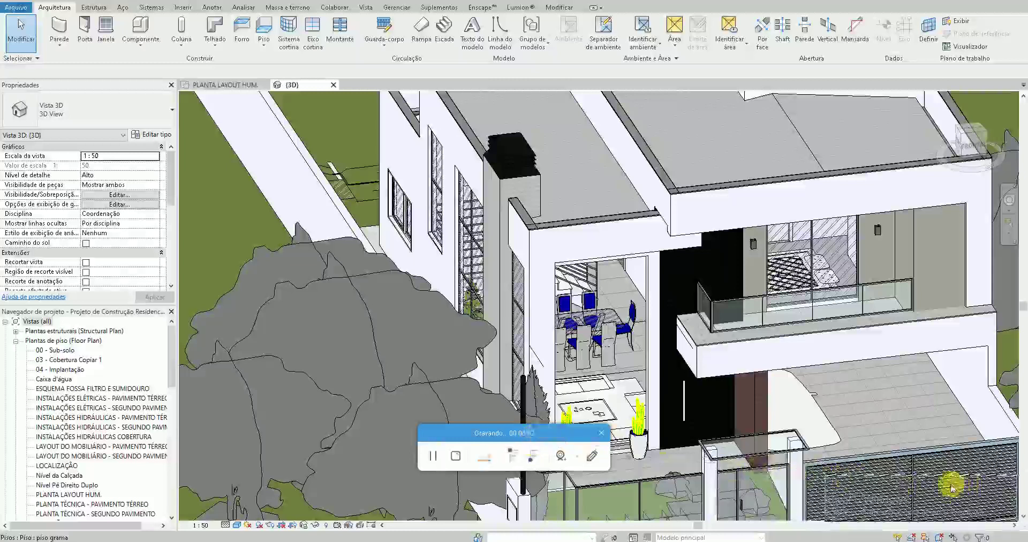
left_click_drag(911, 480, 904, 481)
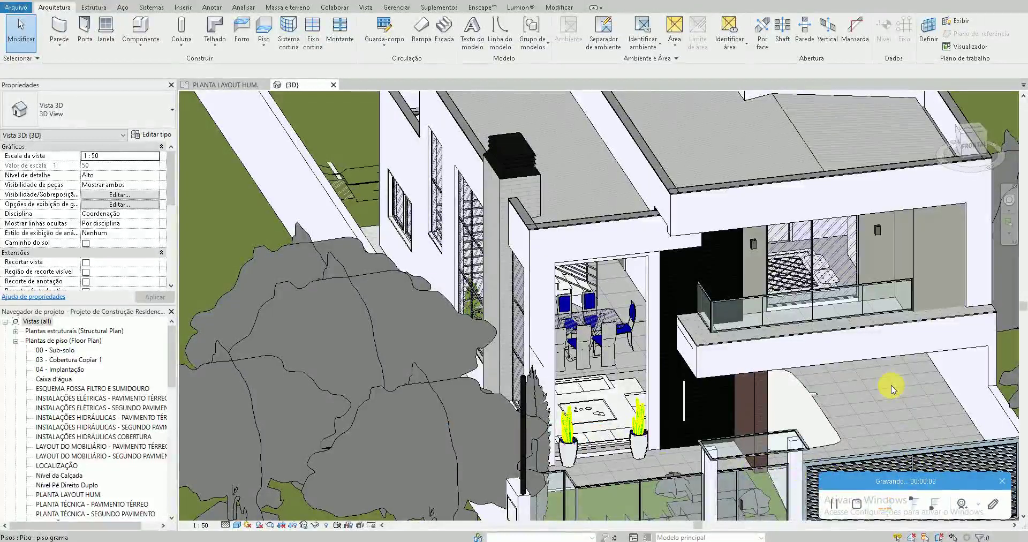
left_click(141, 436)
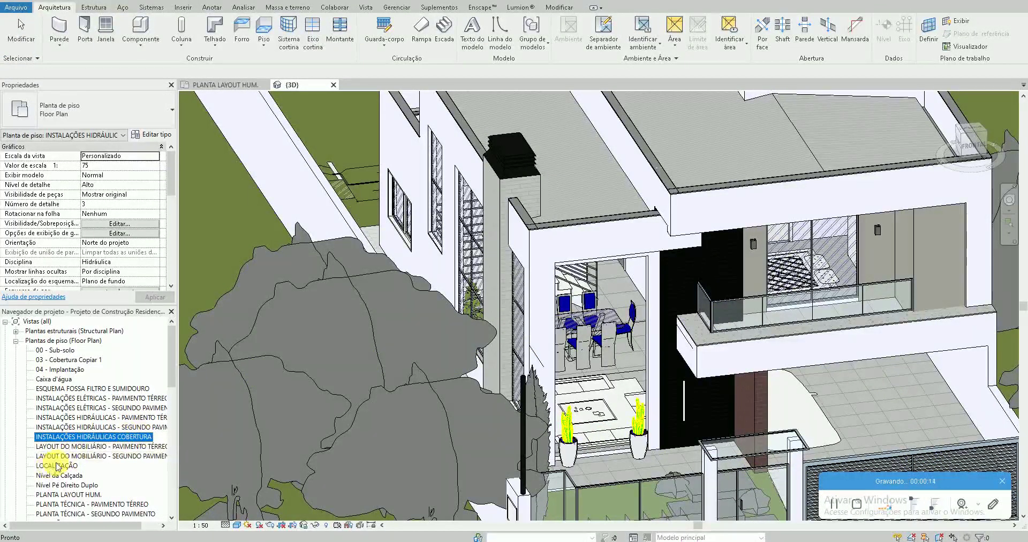
scroll(75, 445, "down", 1)
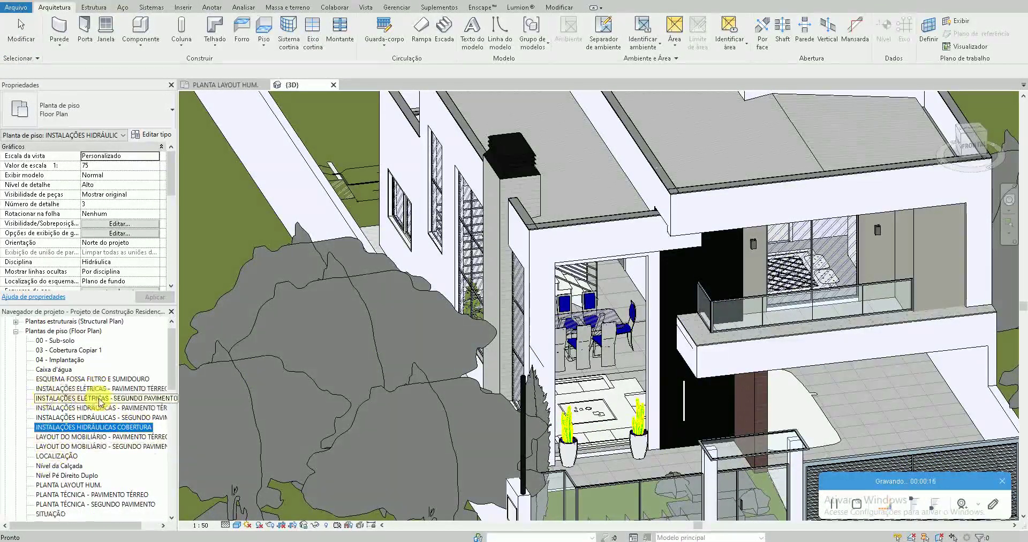
Open LAYOUT DO MOBILIÁRIO - PAVIMENTO TÉRREO and zoom in on the entrance terrace
double_click(95, 437)
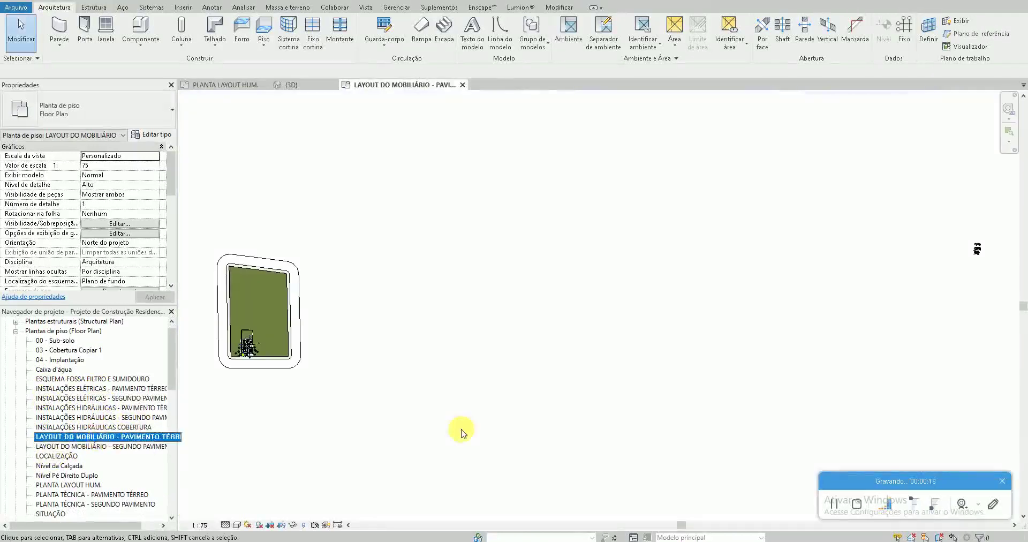
scroll(276, 348, "up", 2)
scroll(390, 349, "up", 2)
scroll(408, 239, "up", 2)
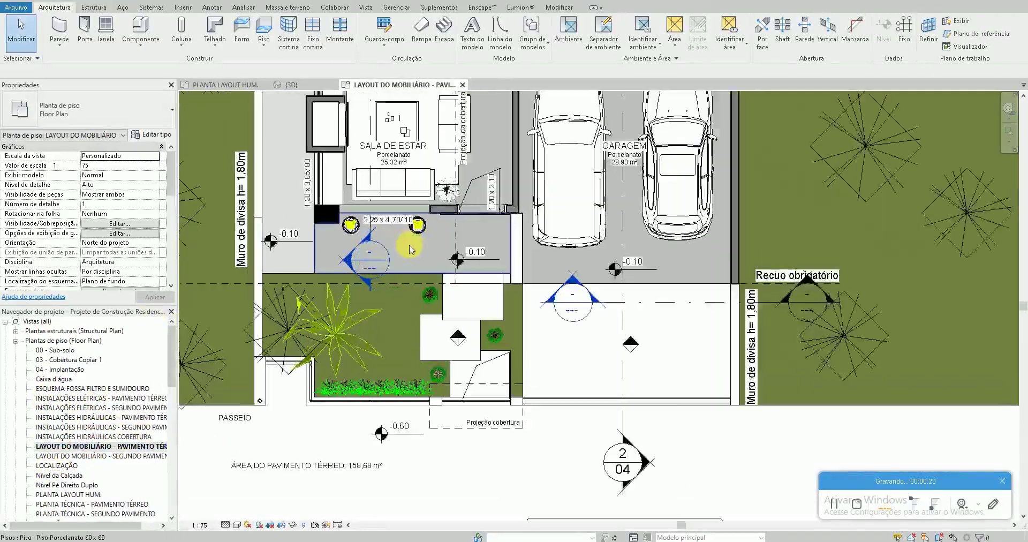
scroll(347, 194, "up", 2)
scroll(347, 194, "up", 2)
scroll(524, 367, "up", 1)
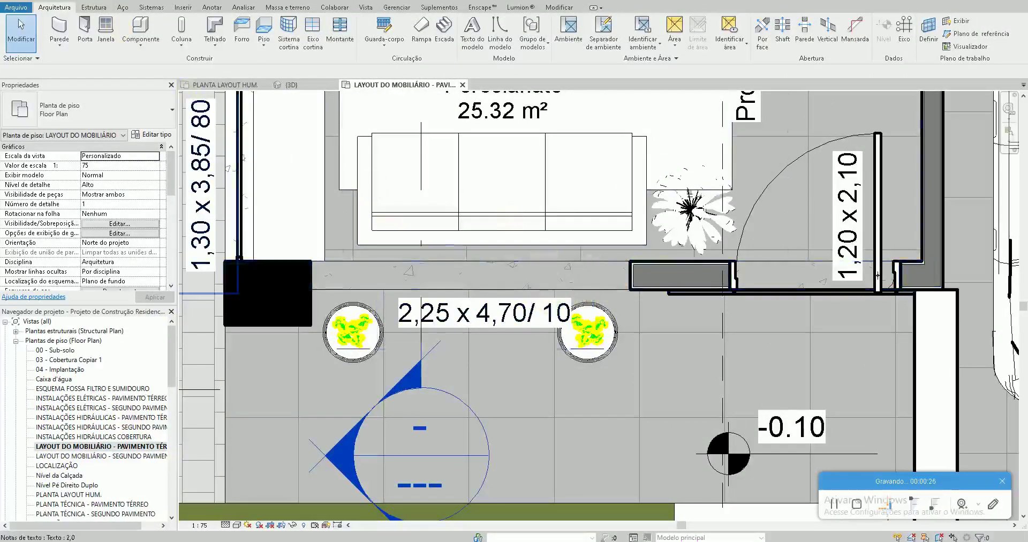
left_click(63, 30)
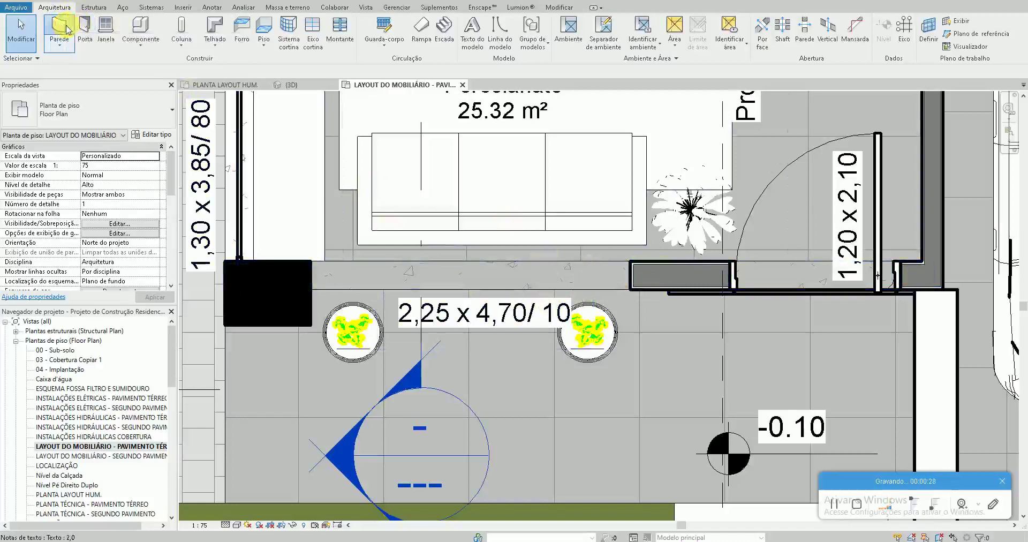
Choose the Pele de Vidro 2 curtain wall type in the Type Selector
left_click(69, 109)
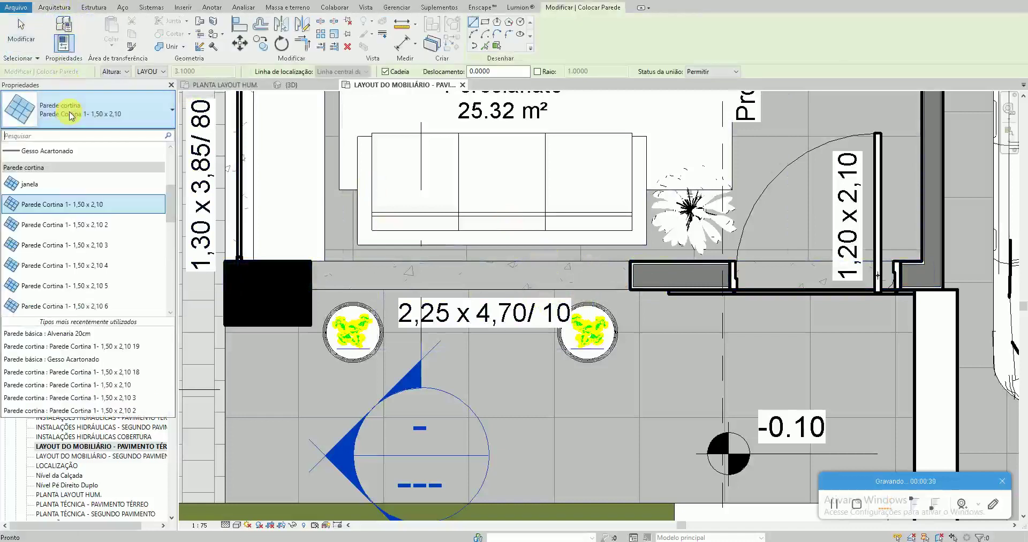
scroll(97, 214, "up", 5)
scroll(26, 209, "up", 1)
scroll(65, 160, "down", 5)
scroll(120, 177, "down", 3)
scroll(115, 192, "down", 3)
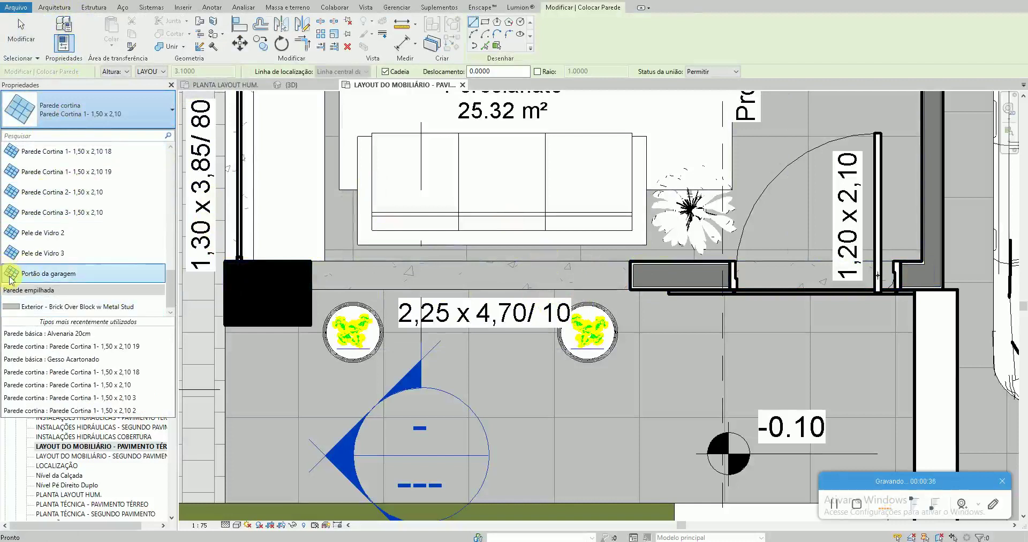
scroll(70, 273, "up", 1)
left_click(57, 289)
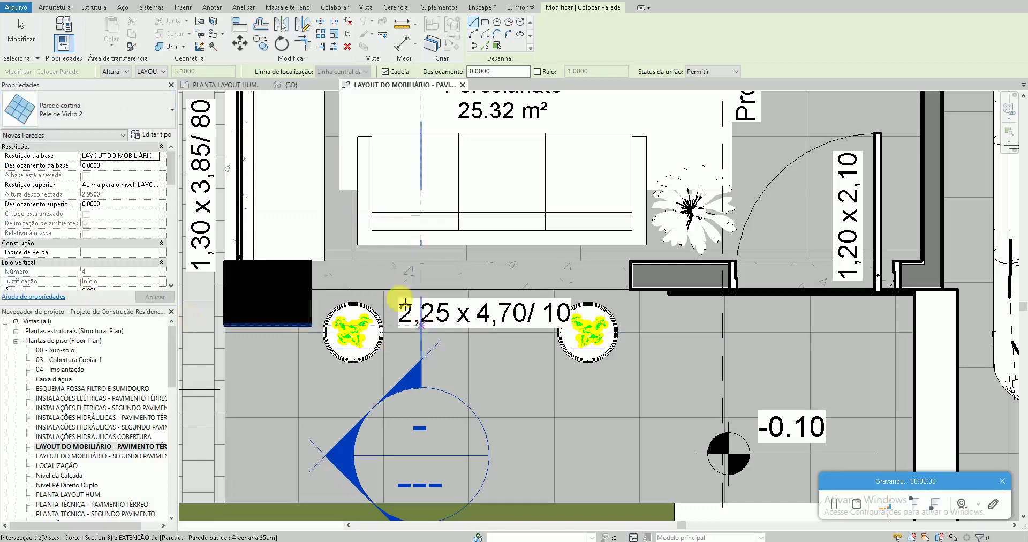
Draw the curtain wall across the entrance from the black pillar to the grey wall's end
left_click(315, 275)
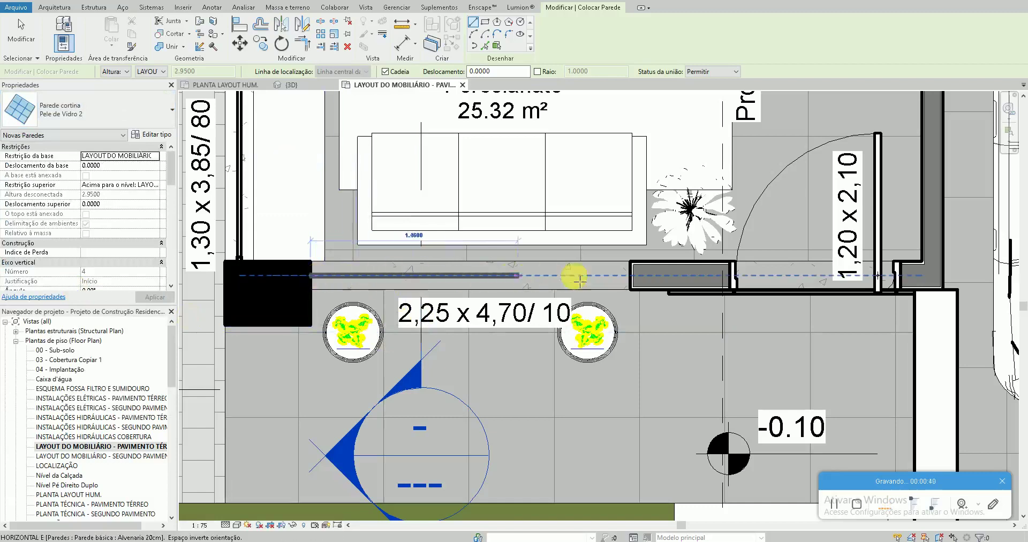
left_click(628, 278)
key("Escape")
key("Escape")
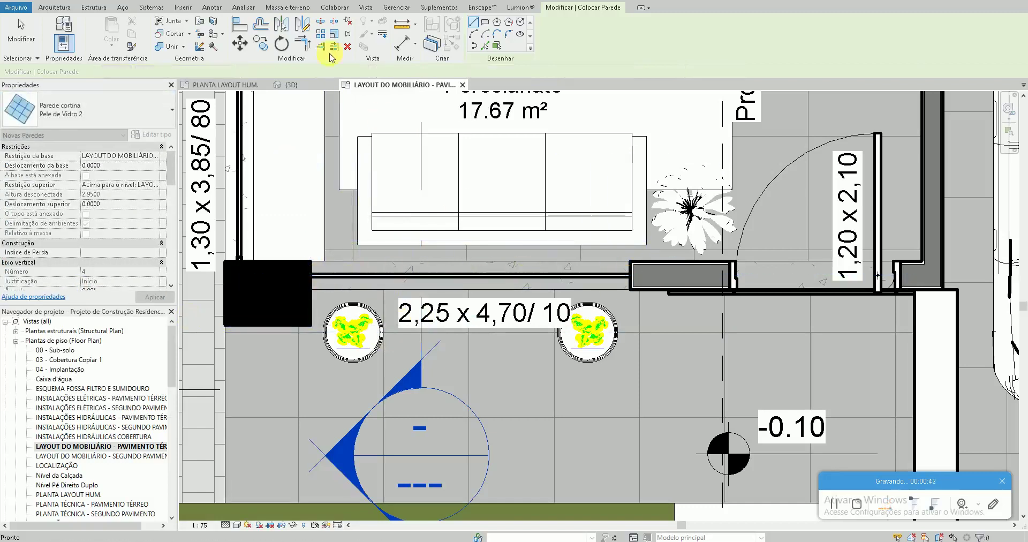
left_click(290, 85)
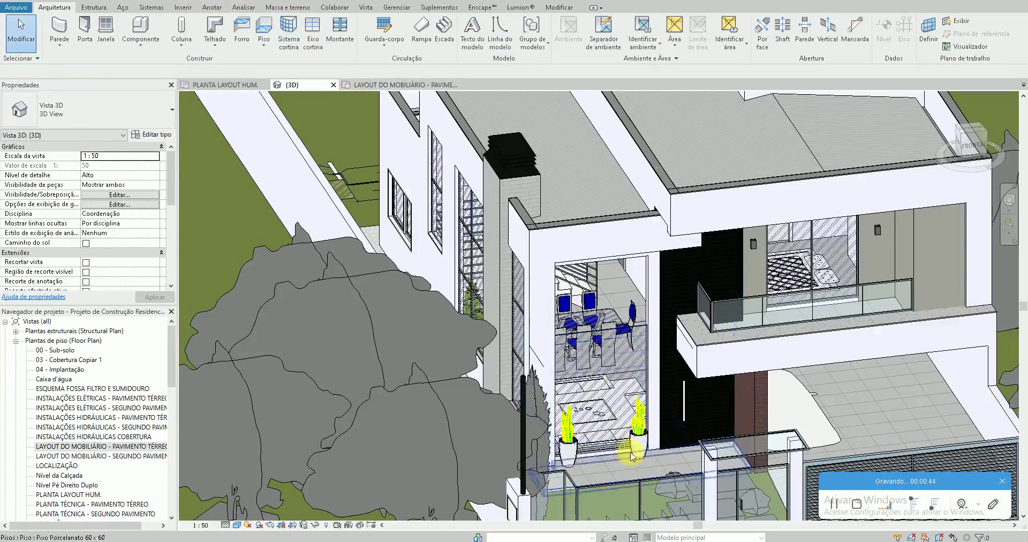
Orbit the 3D view to inspect the new entrance glass wall
scroll(651, 353, "up", 3)
mouse_move(688, 290)
middle_mouse_down("shift")
mouse_move(702, 356)
mouse_move(681, 193)
middle_mouse_up("shift")
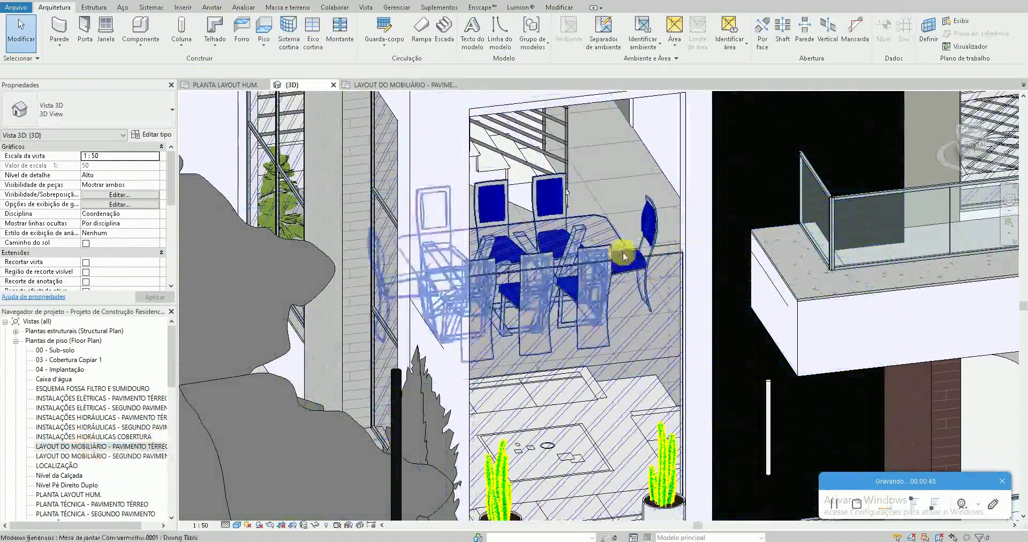
scroll(70, 498, "down", 3)
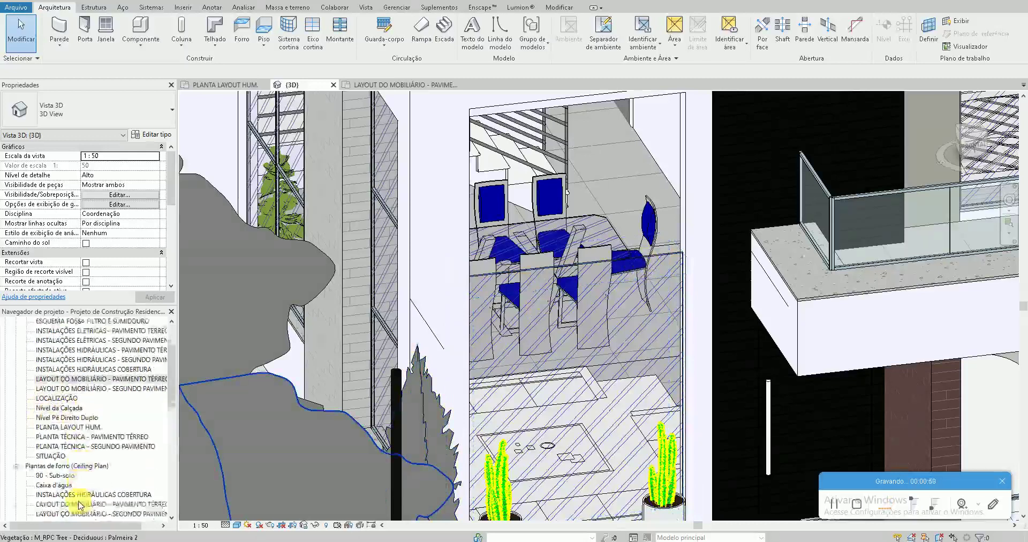
scroll(70, 501, "down", 3)
scroll(70, 503, "down", 2)
Reopen the LAYOUT DO MOBILIÁRIO - PAVIMENTO TÉRREO plan zoomed on the porch
scroll(88, 469, "up", 5)
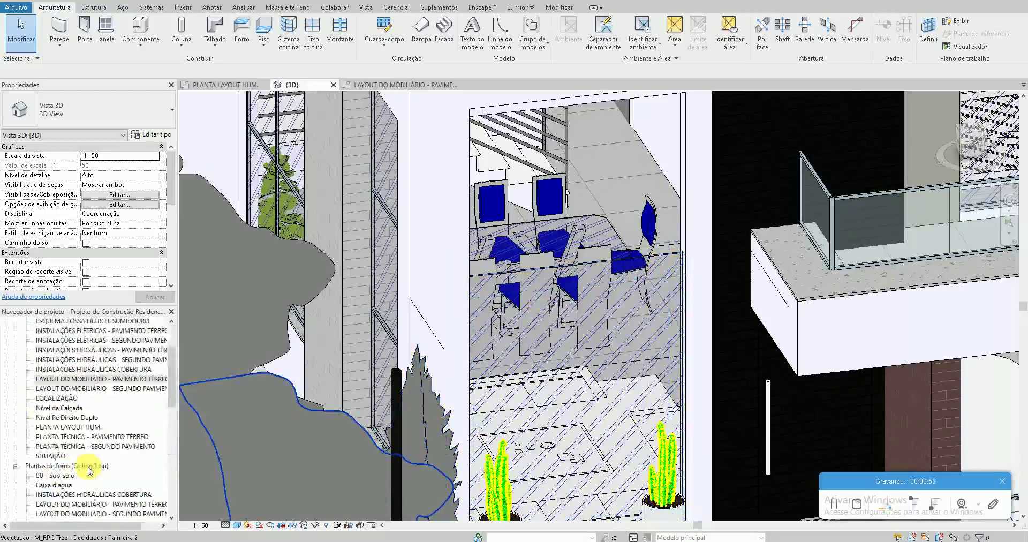
scroll(86, 466, "up", 3)
double_click(81, 446)
scroll(472, 323, "up", 2)
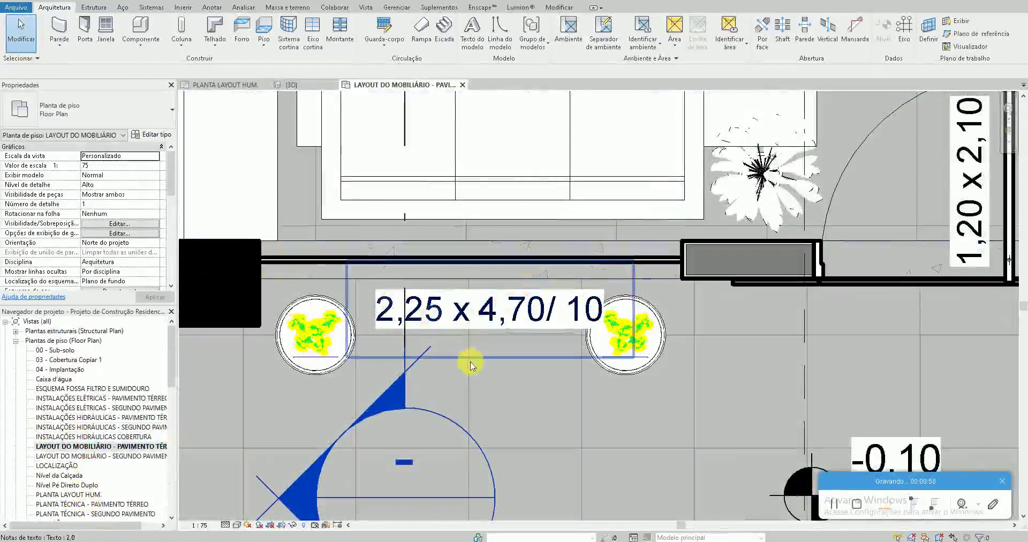
Cut a section line across the entrance and open the new Section 4 view
scroll(471, 356, "down", 5)
left_click(217, 1)
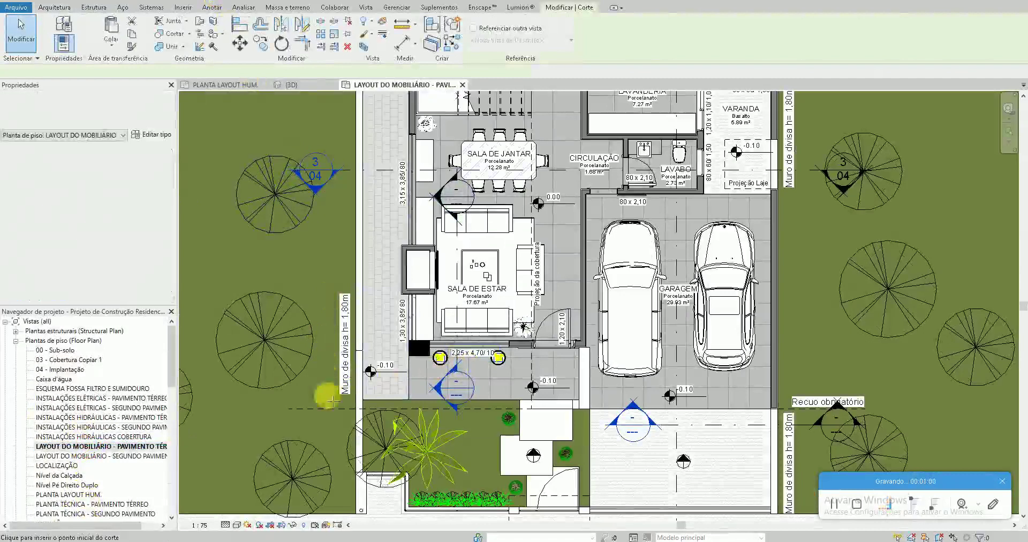
left_click(335, 397)
key("Escape")
key("Escape")
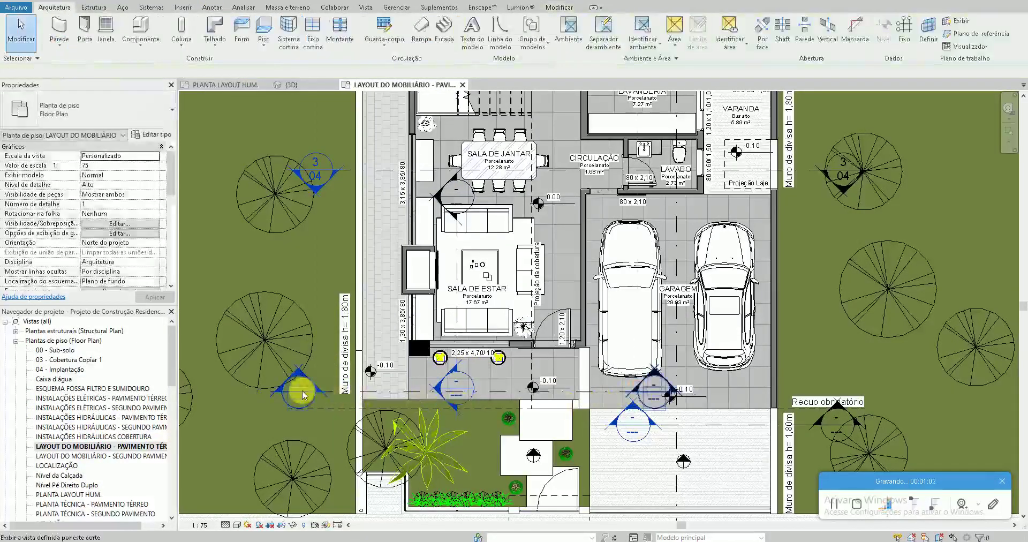
double_click(305, 388)
In Section 4, stretch the entrance curtain wall's top up to double height
scroll(580, 301, "up", 3)
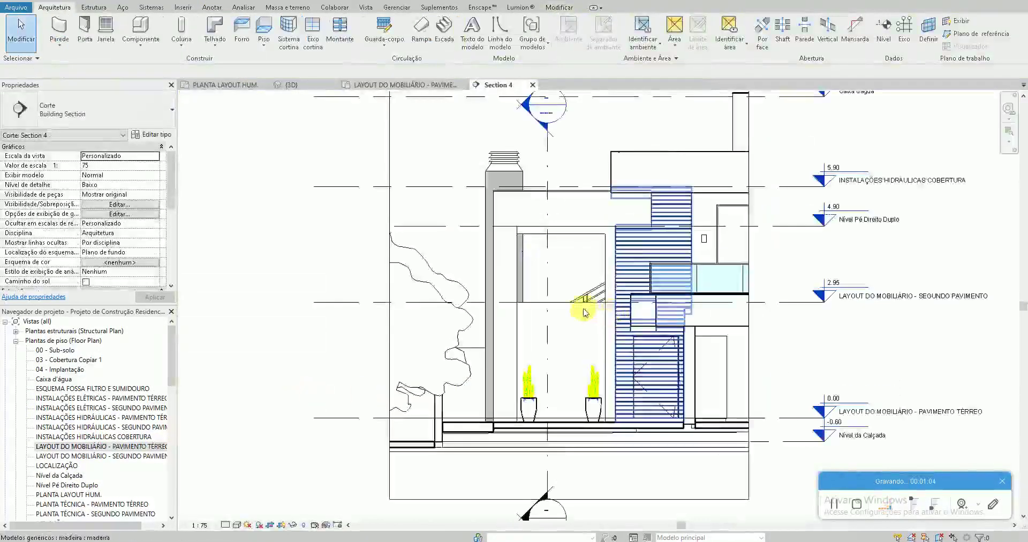
scroll(450, 294, "up", 3)
left_click(456, 293)
scroll(497, 238, "down", 3)
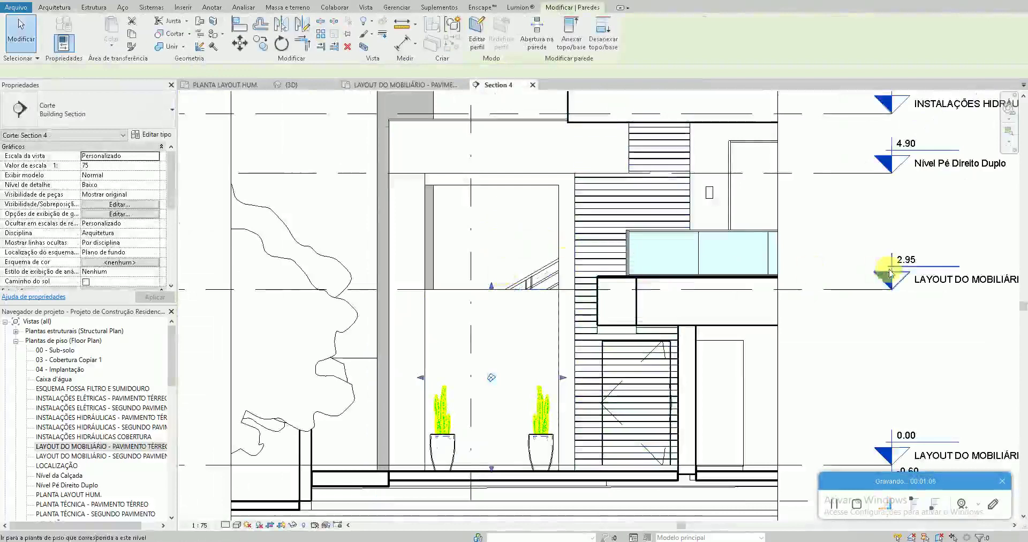
left_click(492, 289)
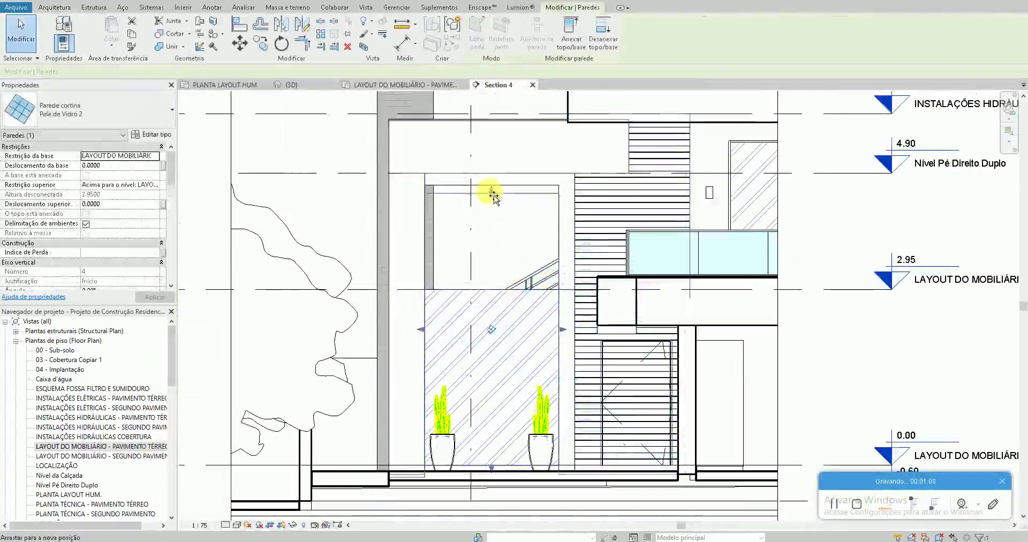
left_click_drag(494, 266, 489, 188)
key("Escape")
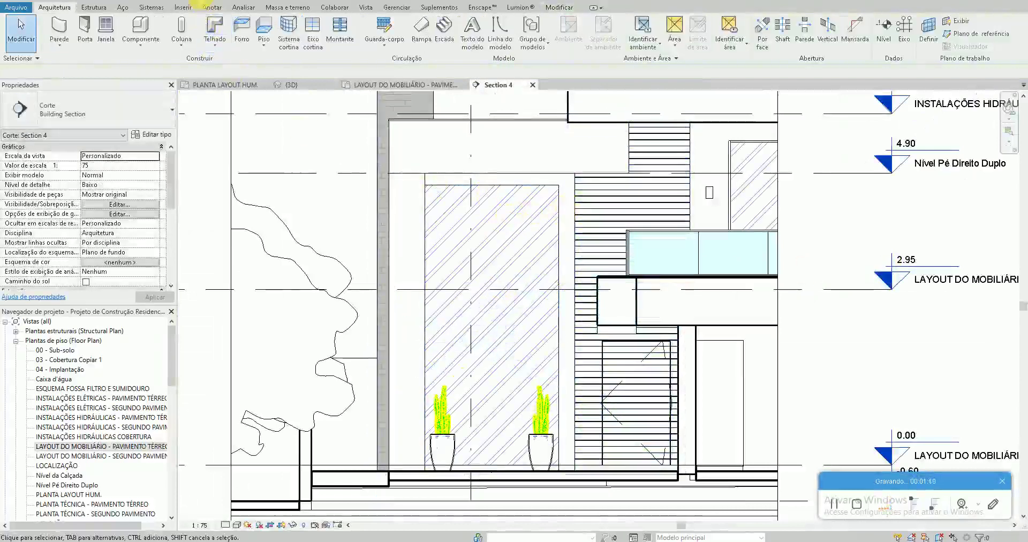
left_click(292, 85)
scroll(643, 523, "up", 5)
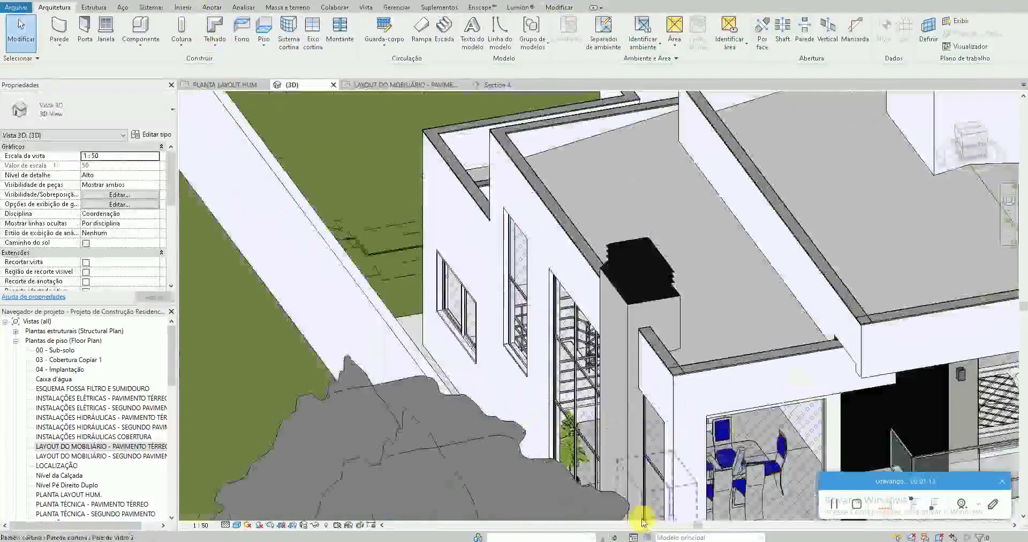
Frame the entrance facade in 3D and select the Pele de Vidro 2 curtain wall
scroll(643, 522, "up", 5)
scroll(569, 449, "up", 2)
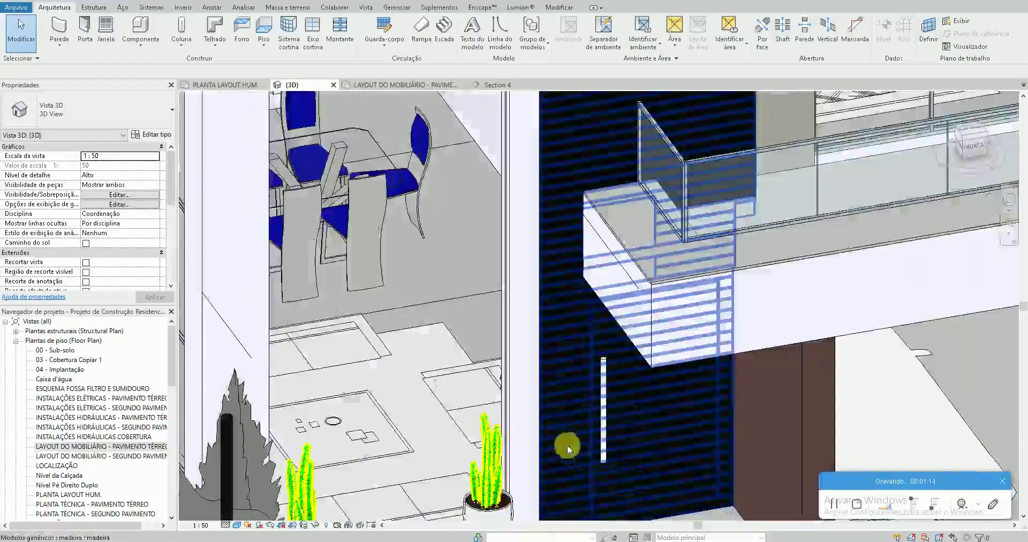
middle_click_drag(569, 449, 610, 379)
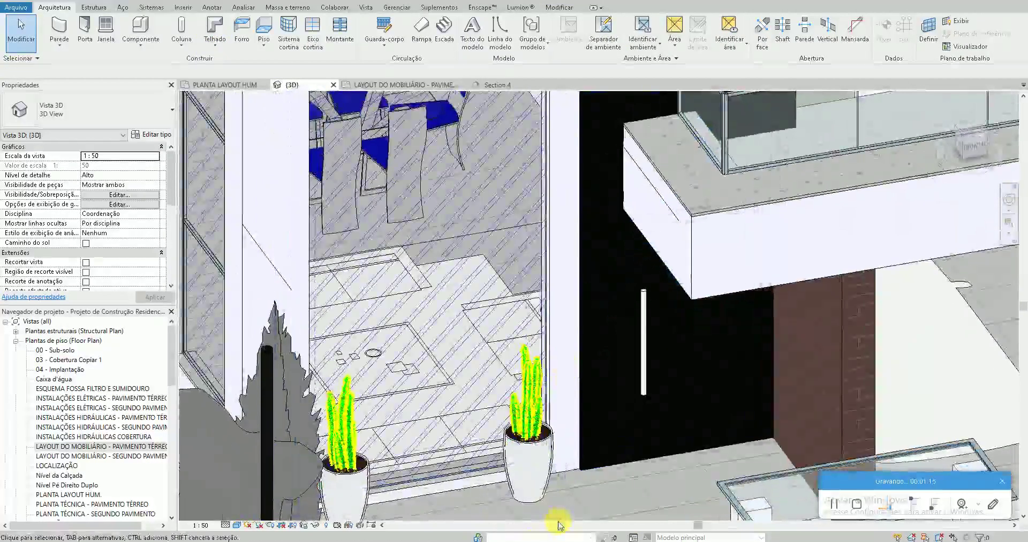
scroll(559, 524, "down", 2)
mouse_move(558, 524)
middle_mouse_down("shift")
mouse_move(548, 502)
mouse_move(520, 236)
mouse_move(531, 462)
middle_mouse_up("shift")
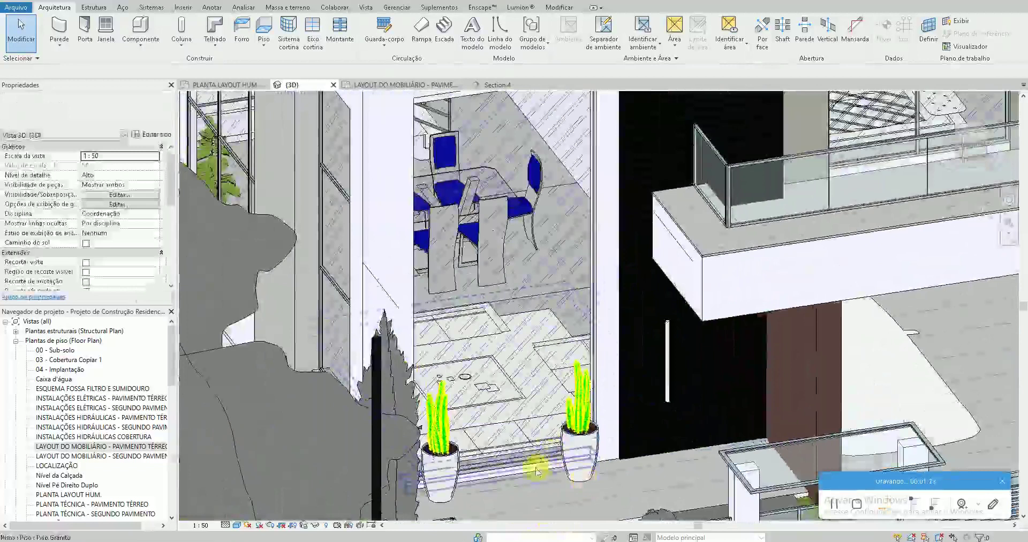
left_click(532, 462)
middle_click_drag(532, 462, 633, 306, "shift")
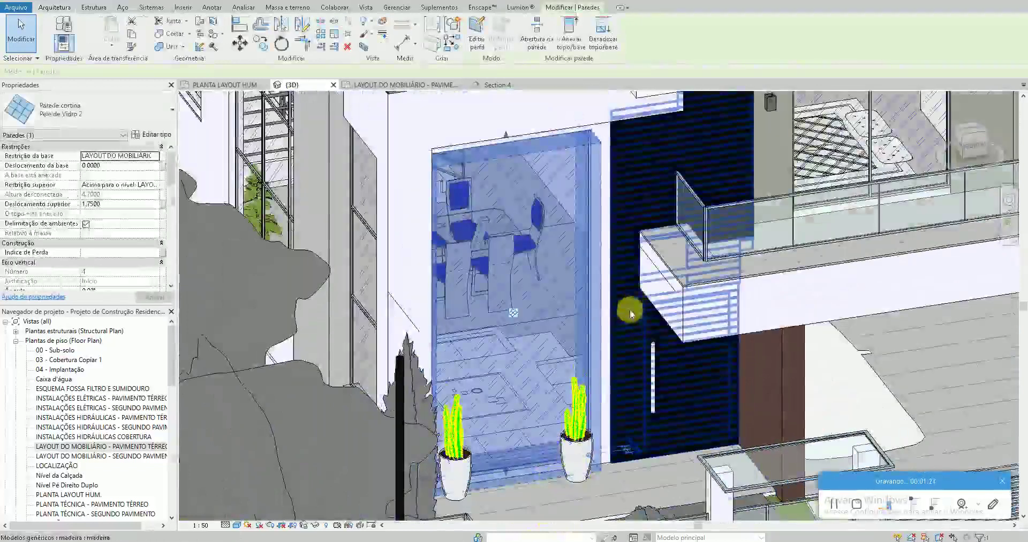
In Type Properties, set both horizontal border mullions to the 50mm x 100mm rectangular profile
left_click(151, 135)
scroll(338, 250, "down", 3)
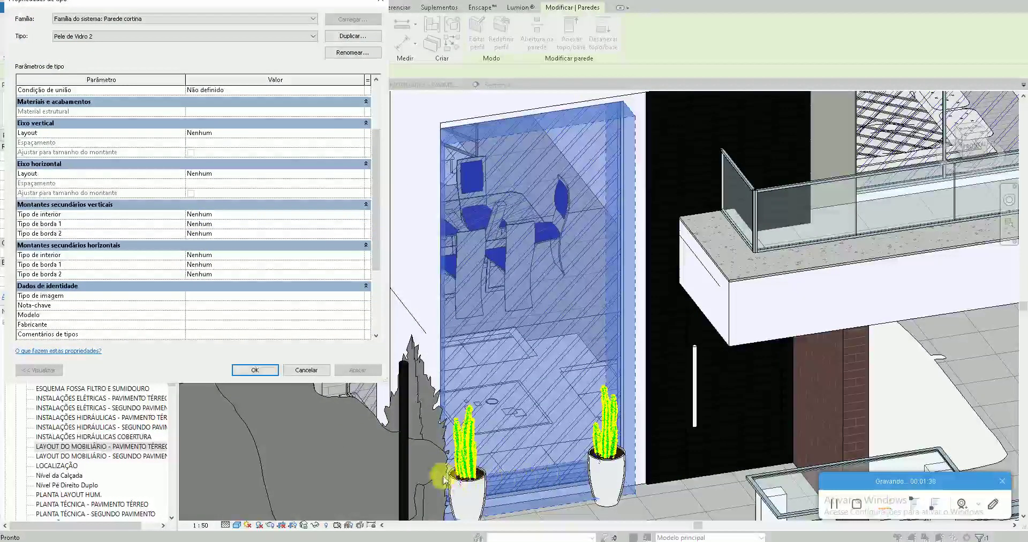
scroll(333, 239, "down", 3)
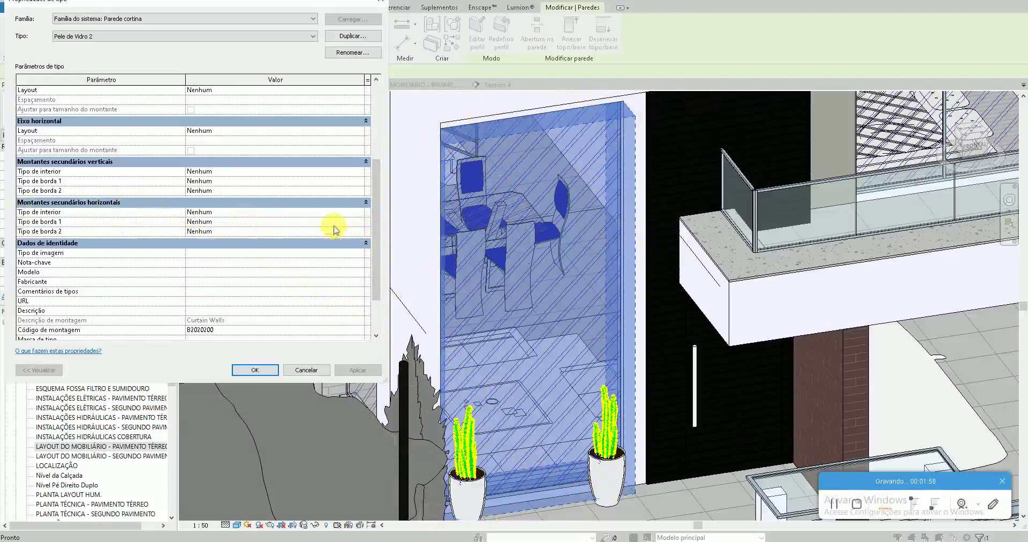
left_click(363, 222)
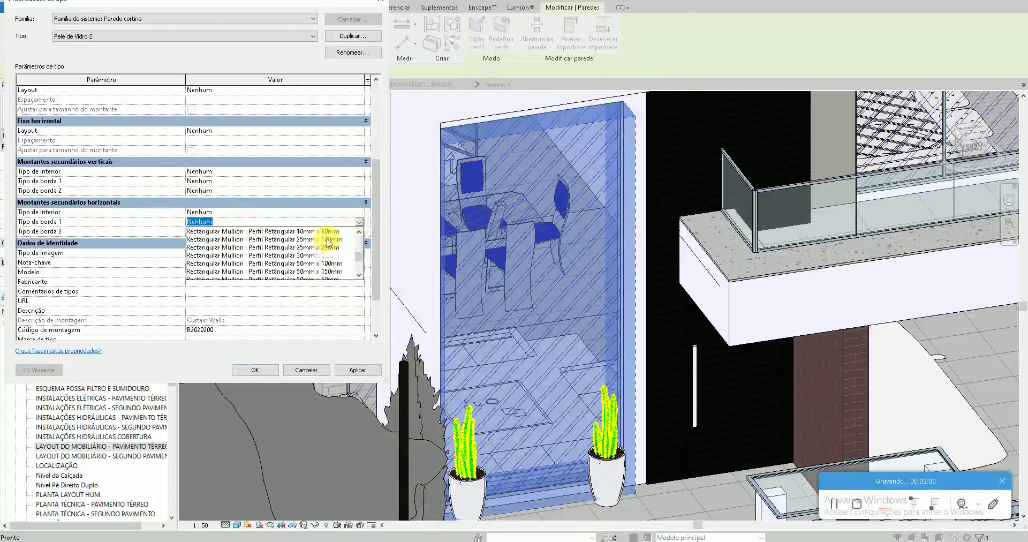
left_click(296, 263)
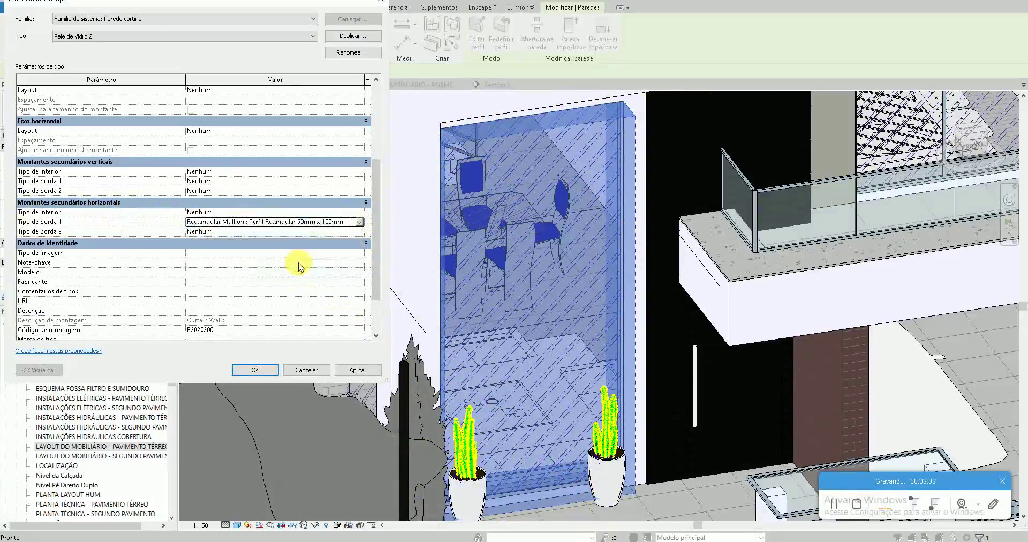
left_click(357, 233)
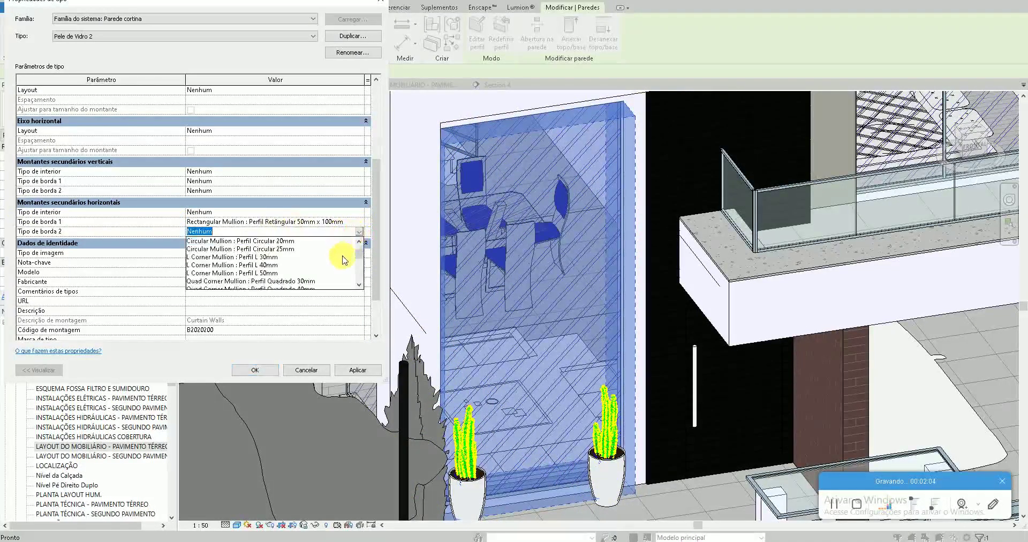
left_click(332, 275)
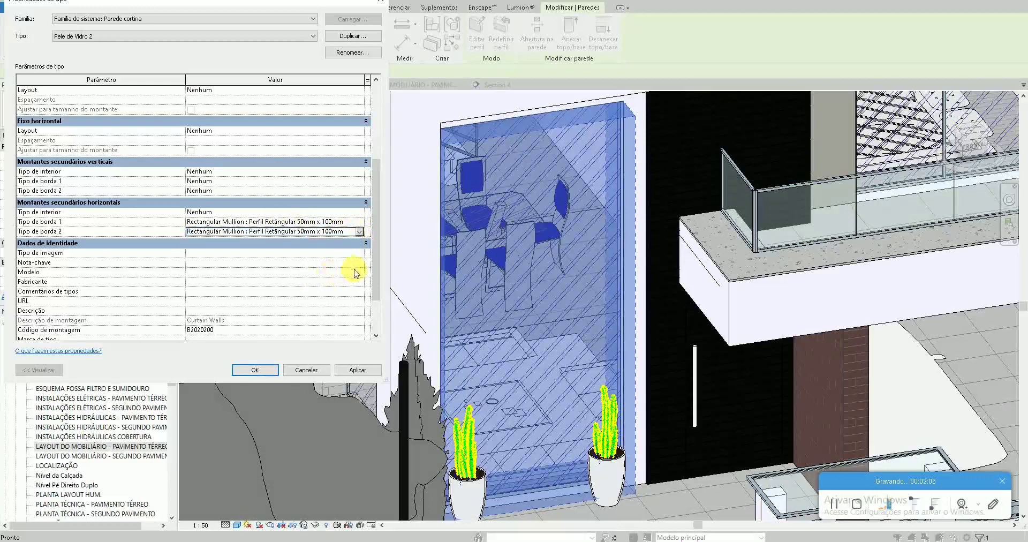
Set both vertical border mullions to 50mm x 100mm rectangular and apply
left_click(359, 181)
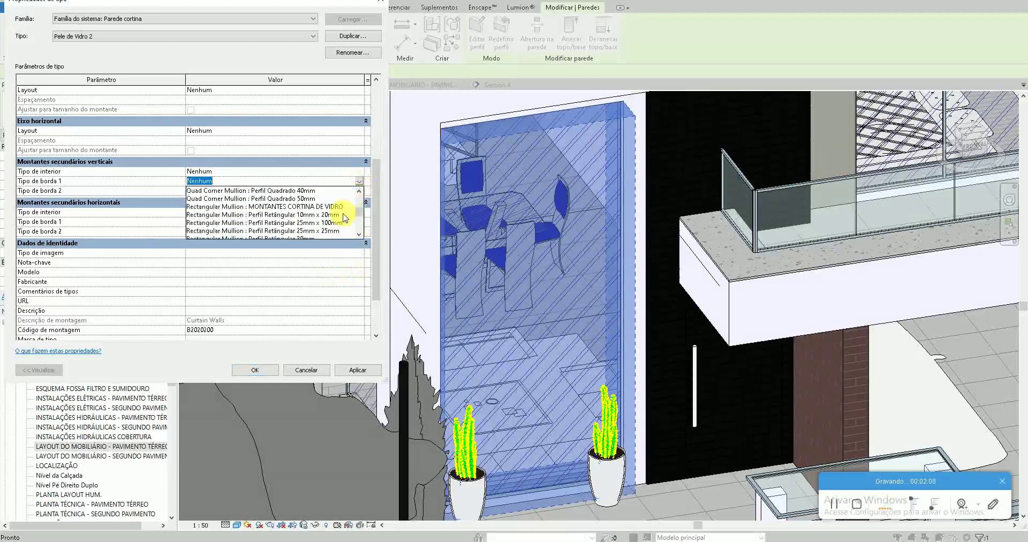
scroll(333, 231, "down", 1)
left_click(333, 228)
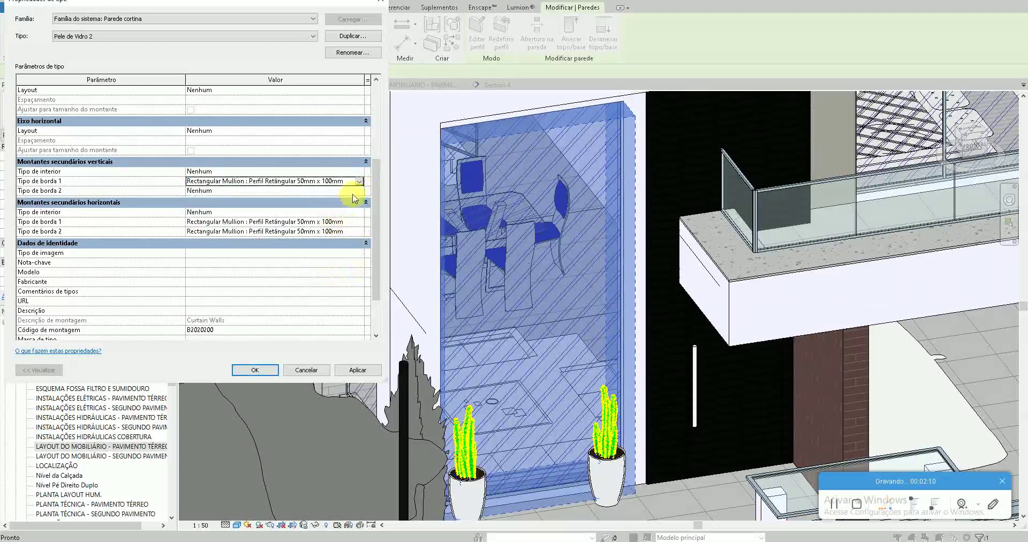
left_click(359, 191)
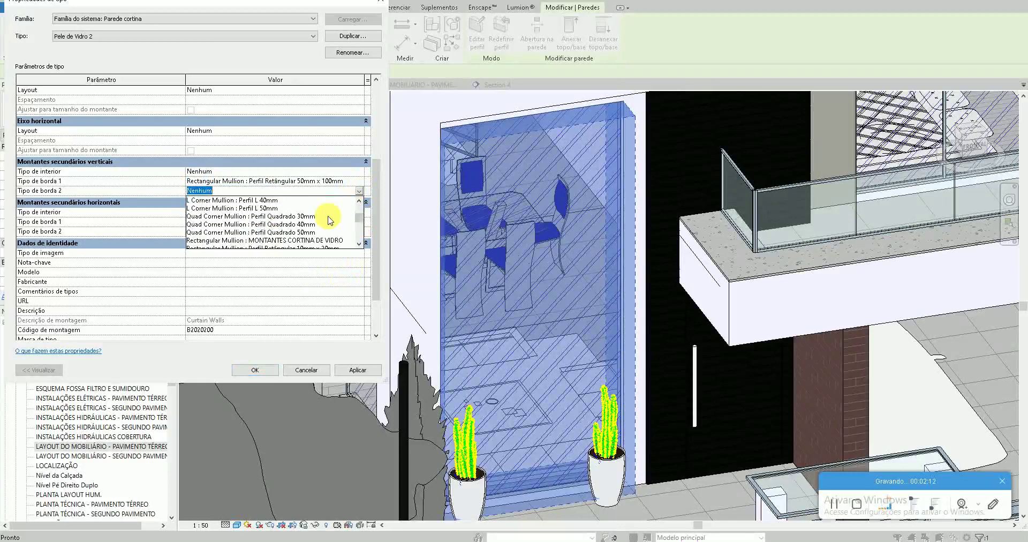
scroll(330, 220, "down", 1)
left_click(328, 233)
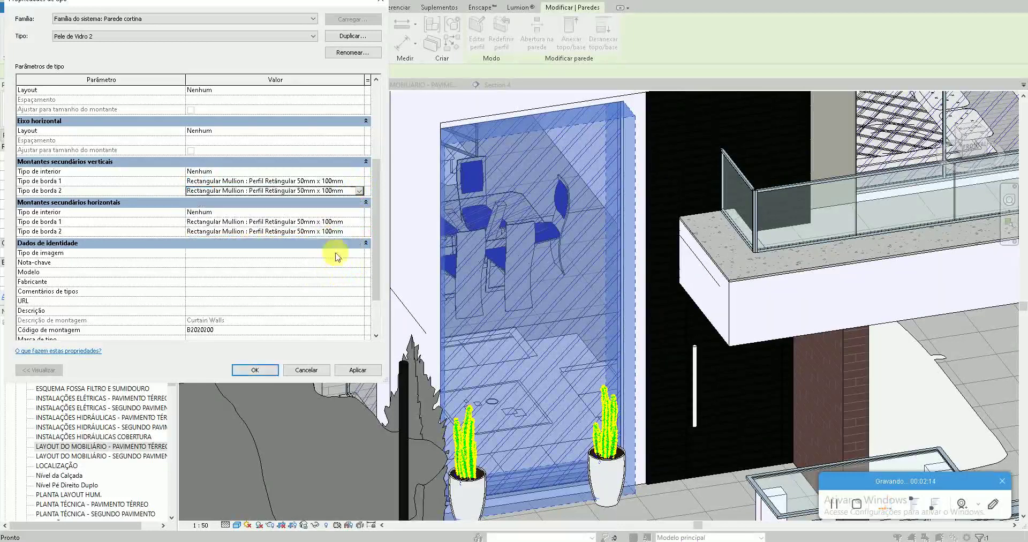
left_click(358, 370)
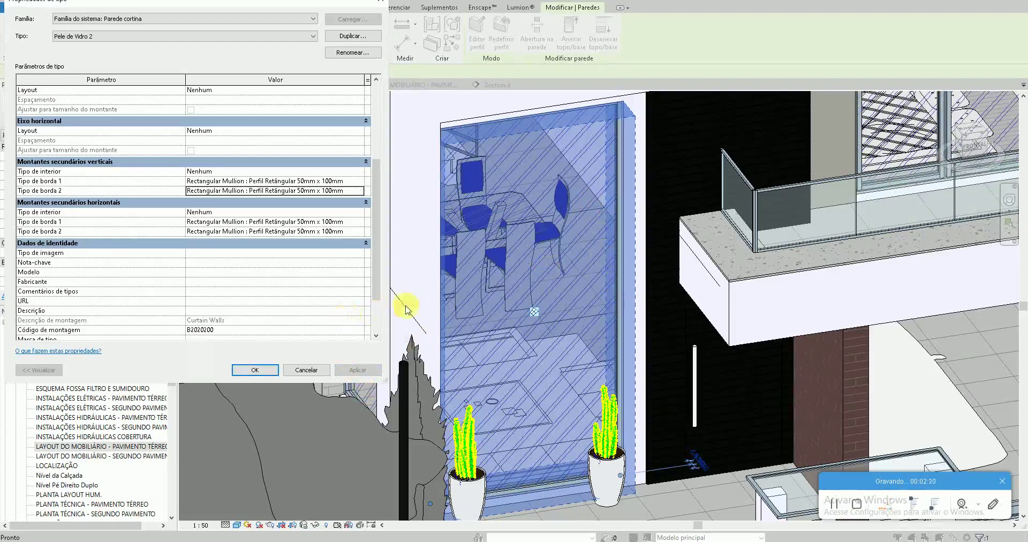
Confirm the type properties with OK and reselect the entrance curtain wall
left_click(836, 504)
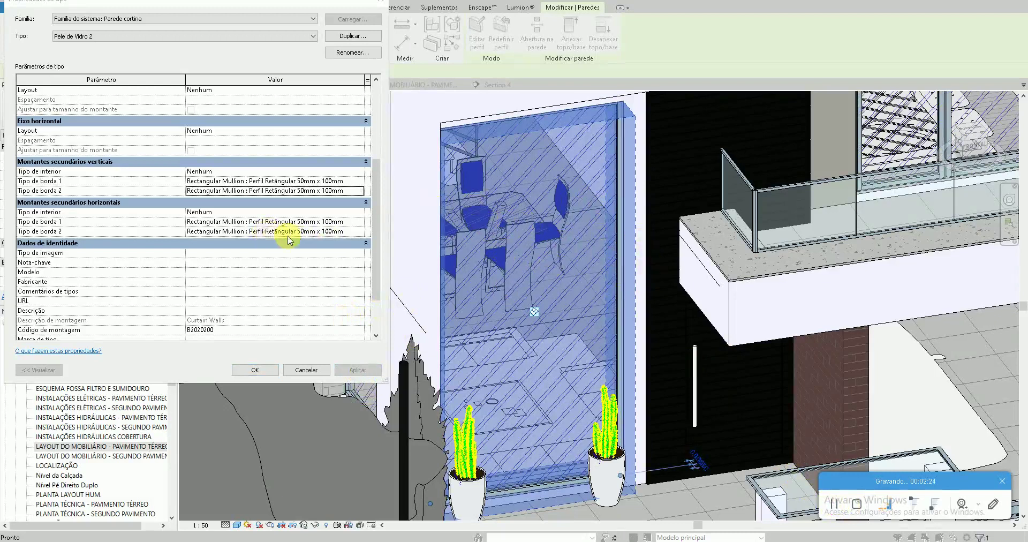
scroll(288, 240, "up", 3)
left_click(304, 370)
key("Escape")
scroll(624, 290, "up", 2)
scroll(632, 286, "up", 5)
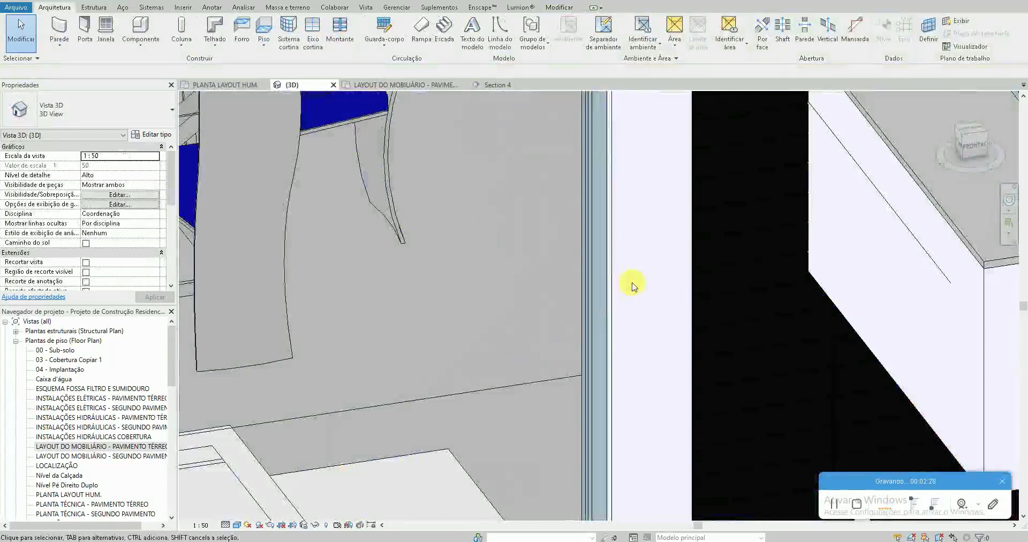
scroll(632, 287, "down", 3)
scroll(621, 276, "down", 3)
left_click(615, 272)
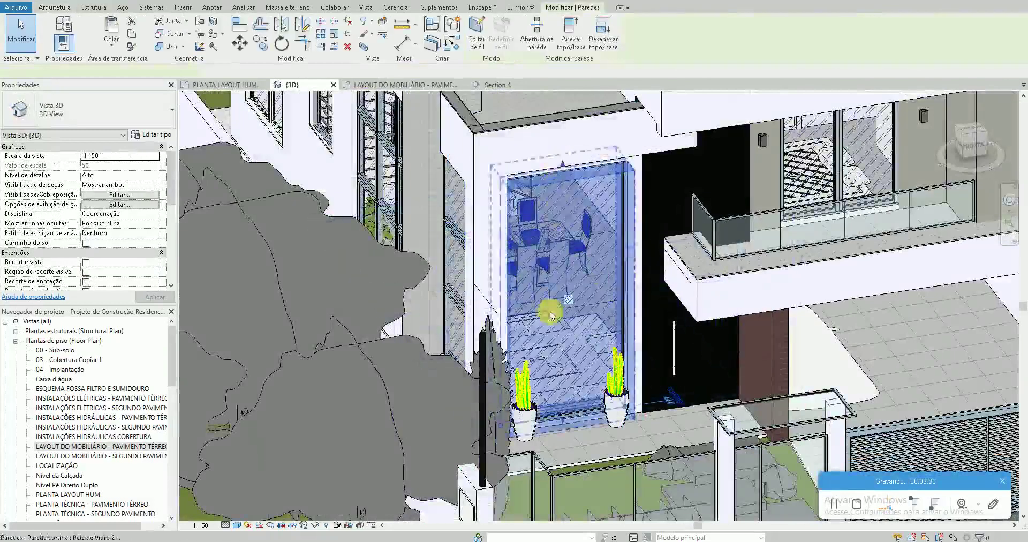
Set the horizontal grid (Eixo horizontal) layout to Espaçamento máximo and apply
left_click(152, 134)
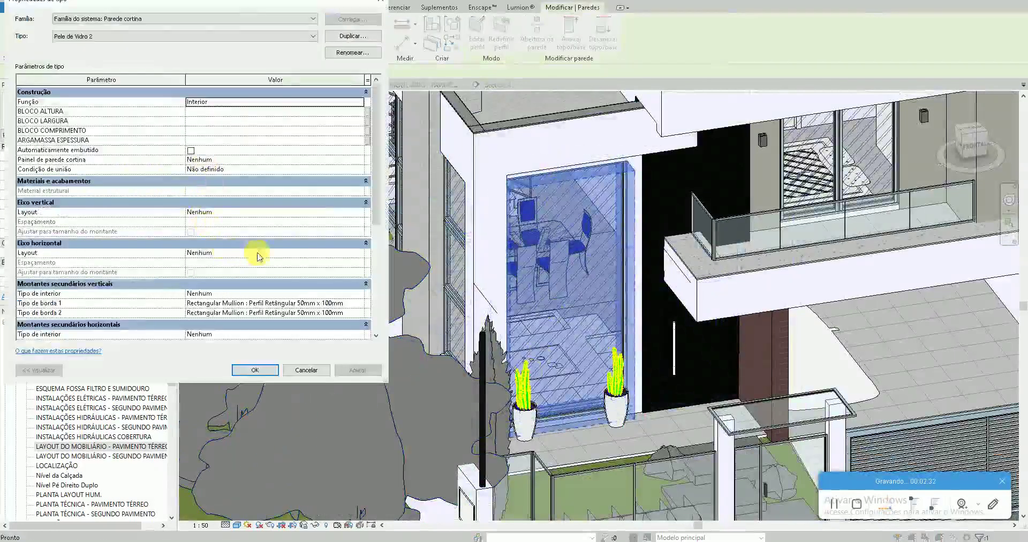
left_click_drag(377, 189, 378, 222)
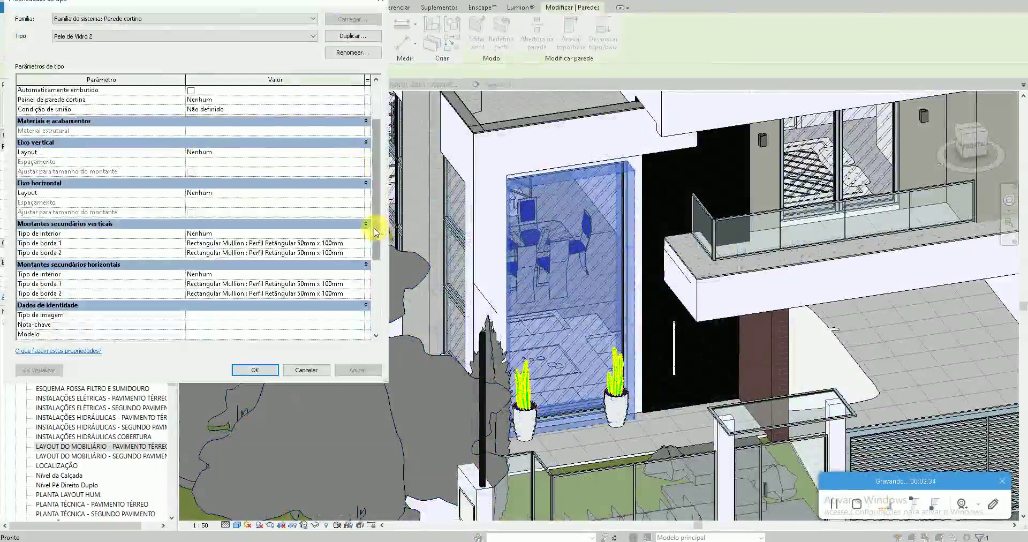
left_click(360, 194)
left_click(362, 194)
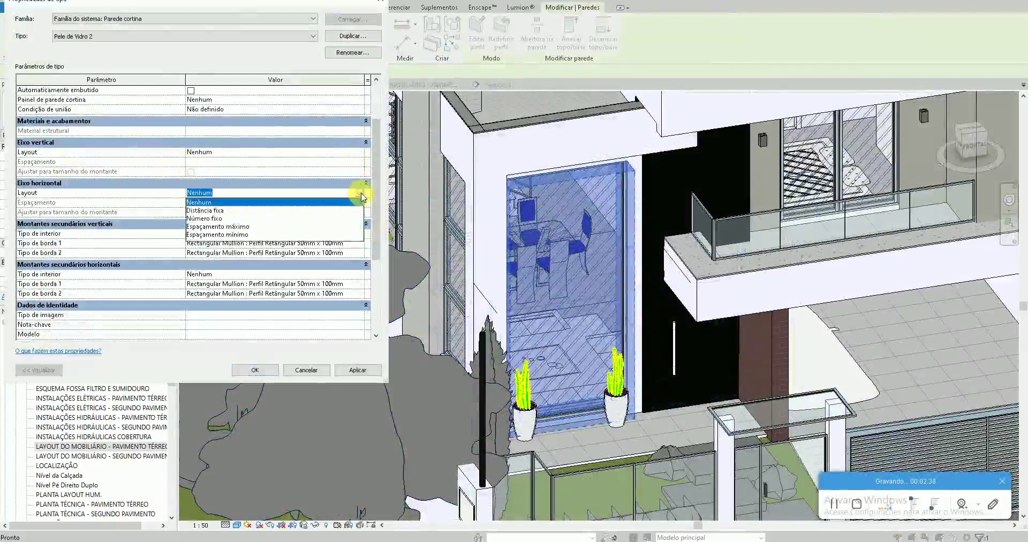
left_click(209, 226)
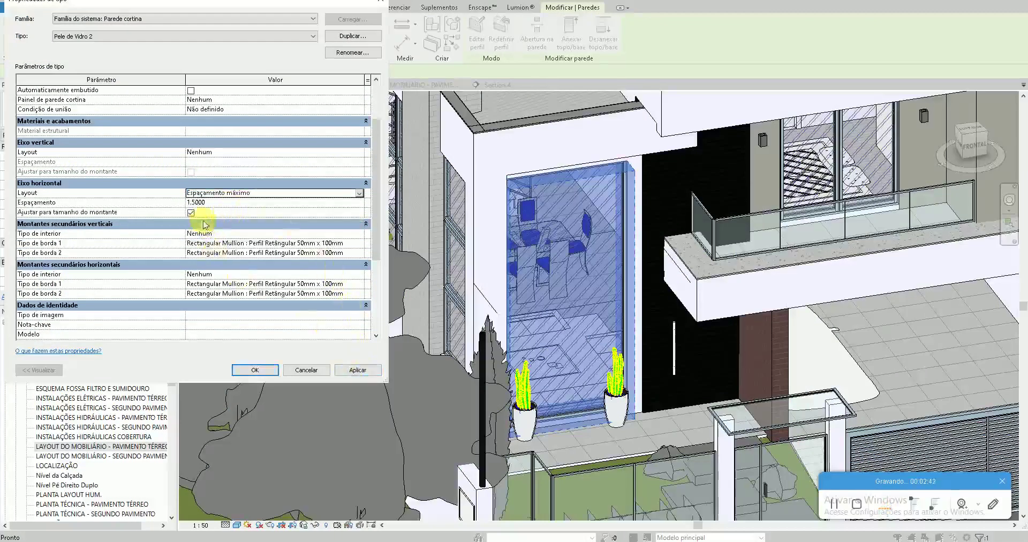
left_click(358, 372)
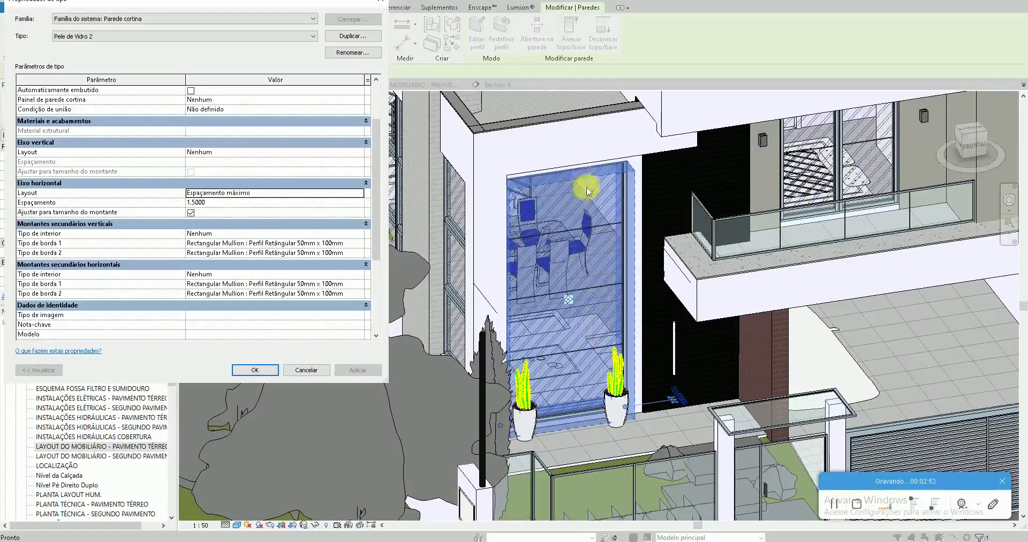
Set the horizontal grid spacing to 2.0000 and confirm the type properties
left_click(290, 197)
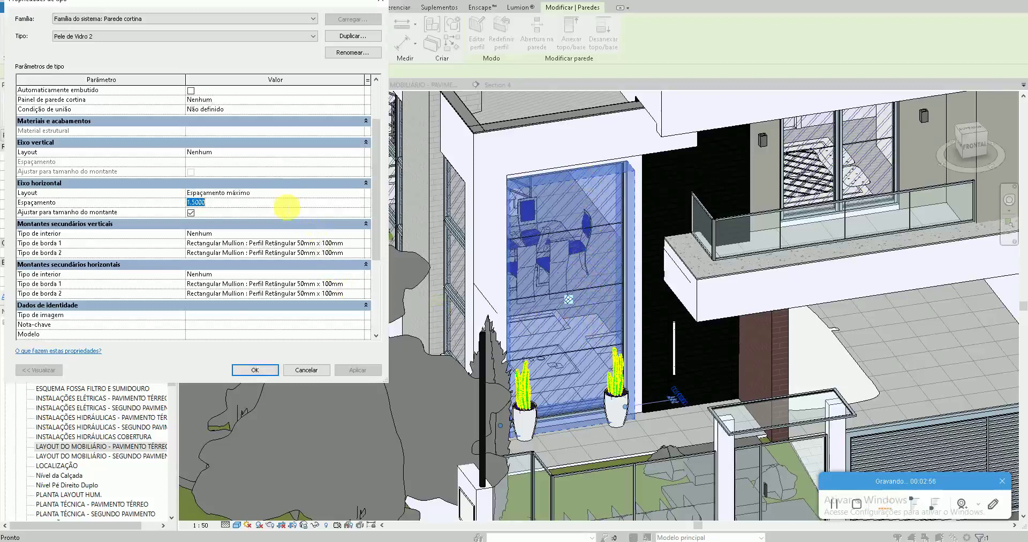
type("1")
left_click(357, 370)
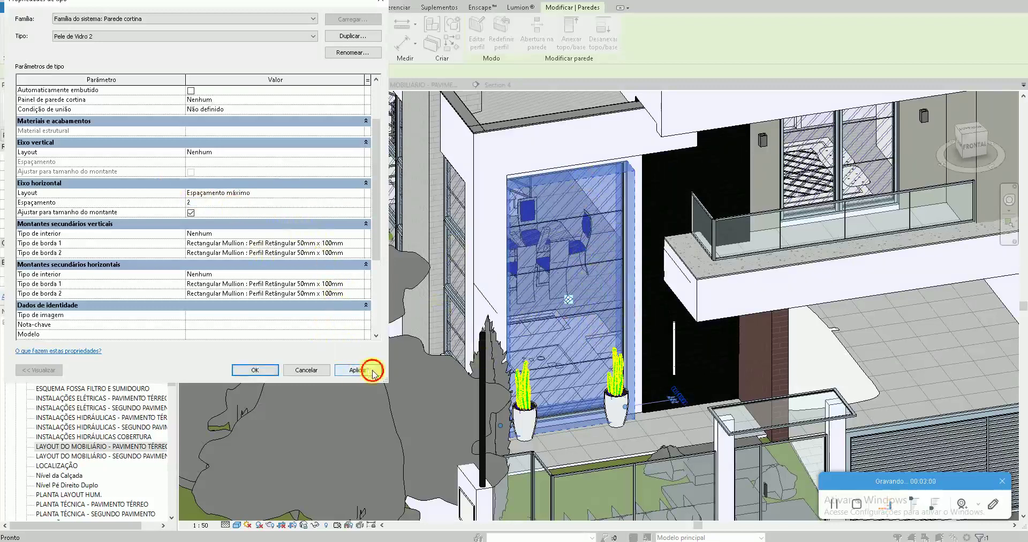
left_click(372, 370)
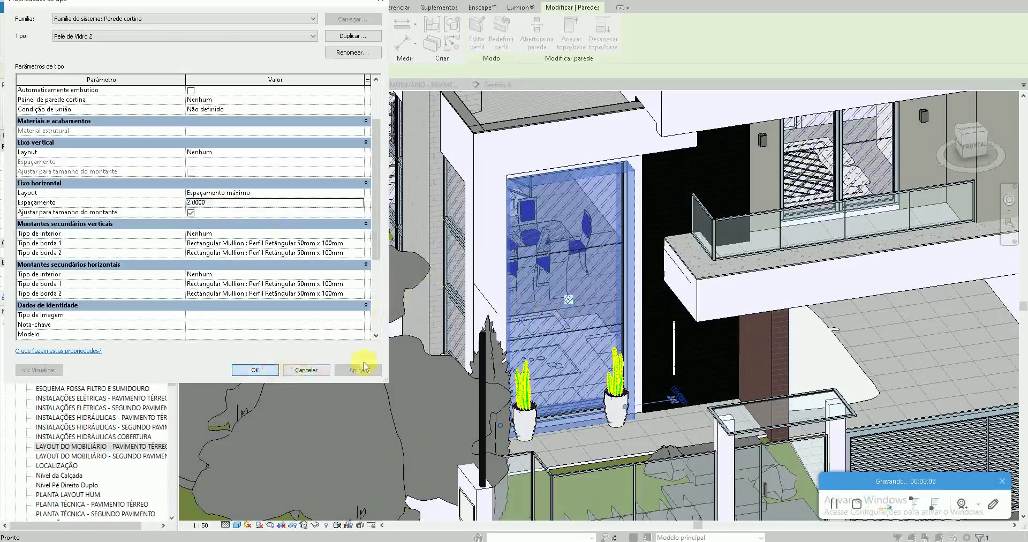
left_click(293, 370)
scroll(551, 280, "up", 3)
scroll(661, 248, "up", 3)
Zoom in on the new horizontal grid line, then reselect the curtain wall and its type properties
scroll(704, 223, "up", 2)
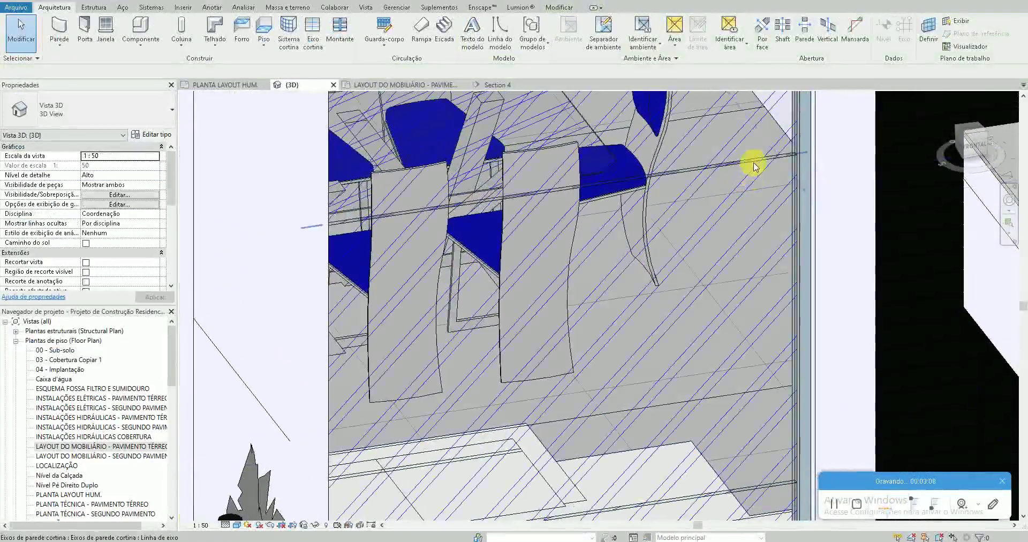
scroll(745, 397, "down", 3)
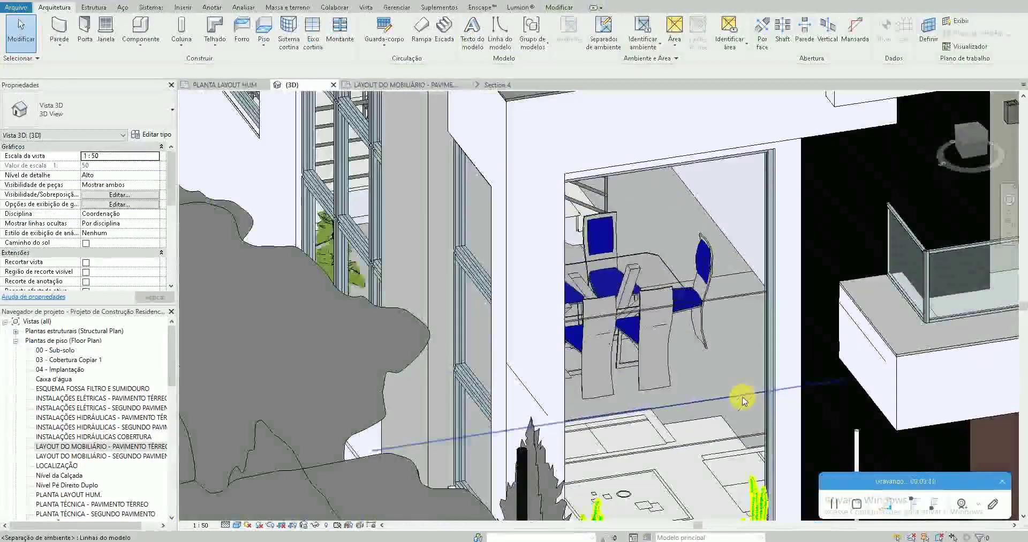
scroll(744, 432, "up", 2)
scroll(652, 416, "up", 2)
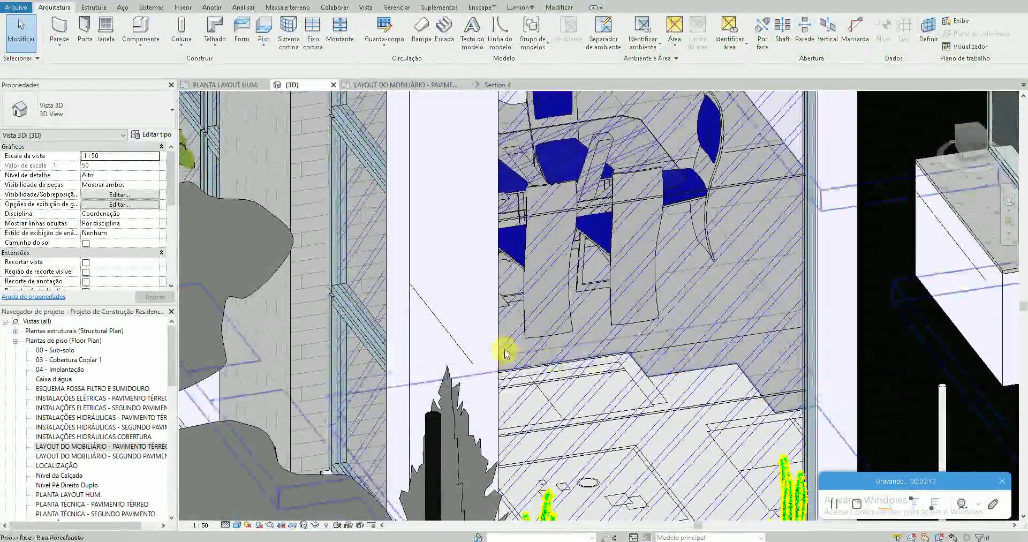
left_click(807, 275)
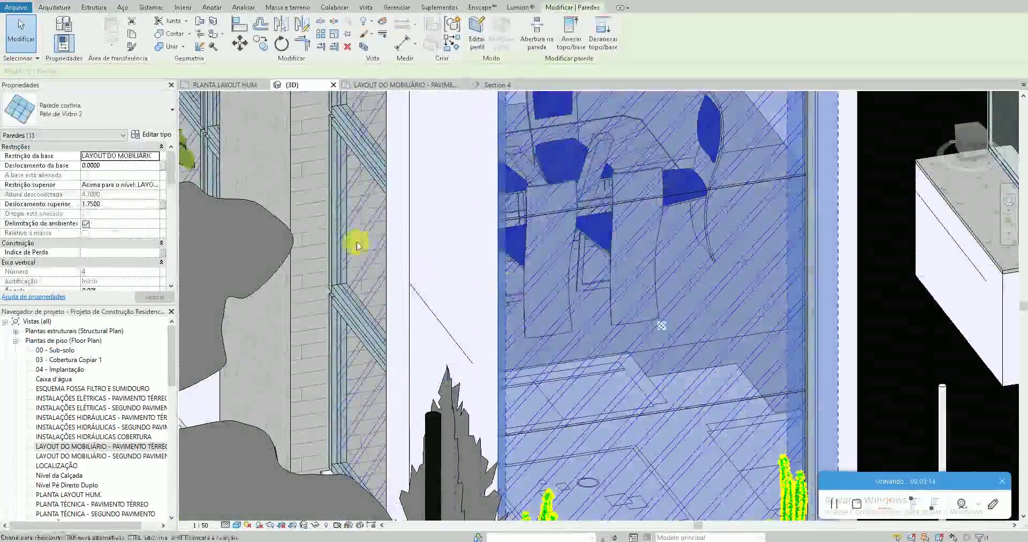
left_click(144, 135)
Set the interior horizontal mullion type to Rectangular Mullion 50mm x 100mm and apply
scroll(339, 258, "down", 2)
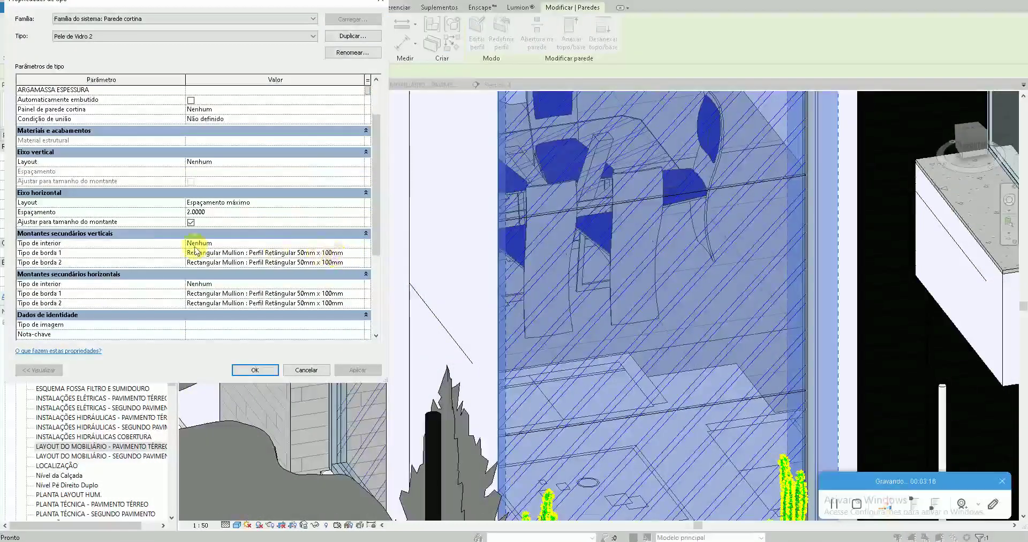
scroll(114, 249, "down", 1)
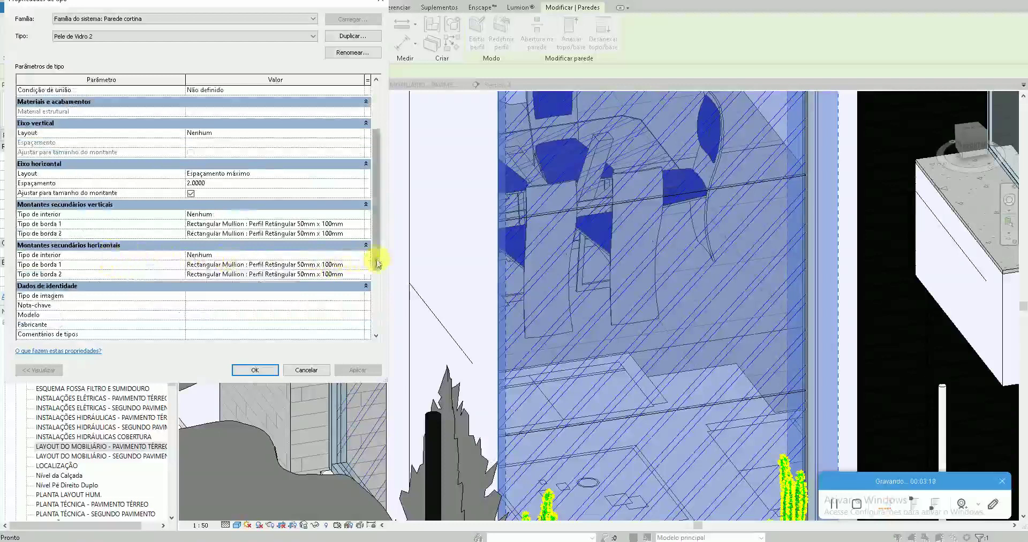
left_click(361, 256)
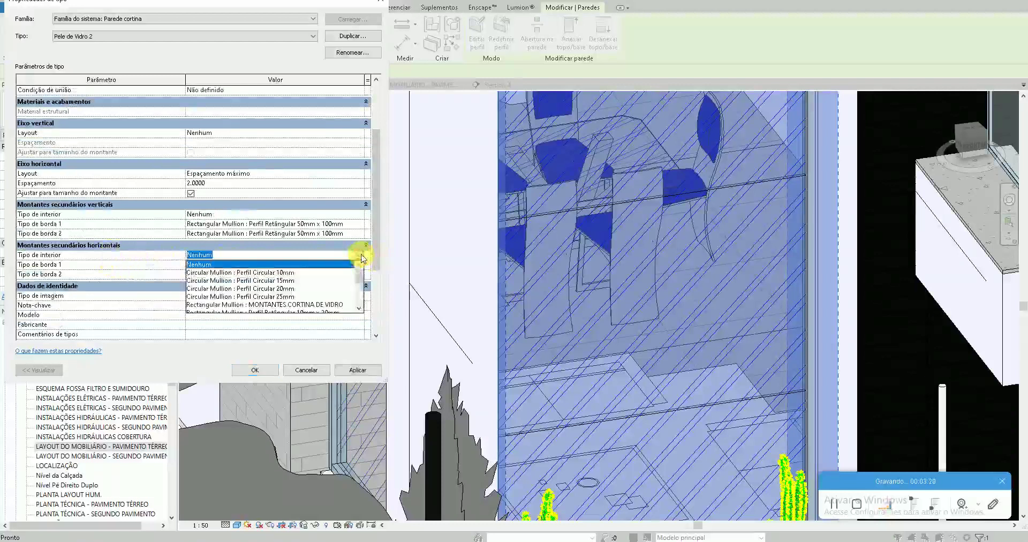
left_click(312, 273)
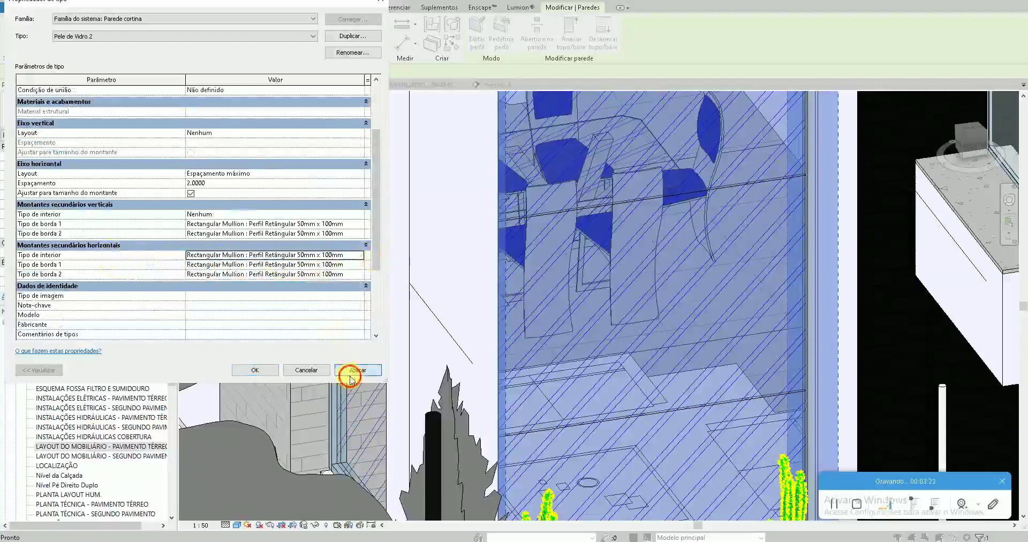
left_click(352, 375)
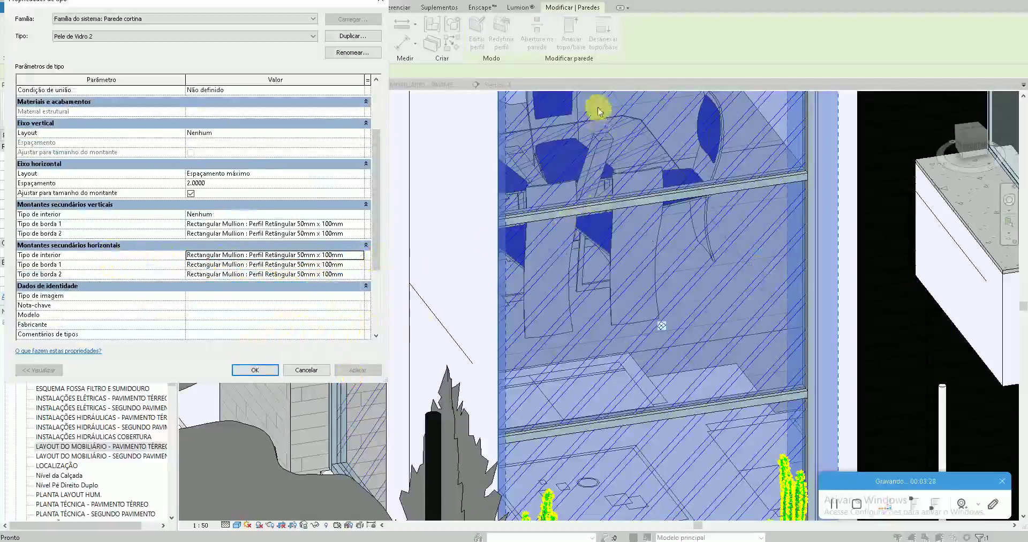
Set the vertical grid to maximum spacing of 1.0000, apply, and close the dialog
left_click(357, 135)
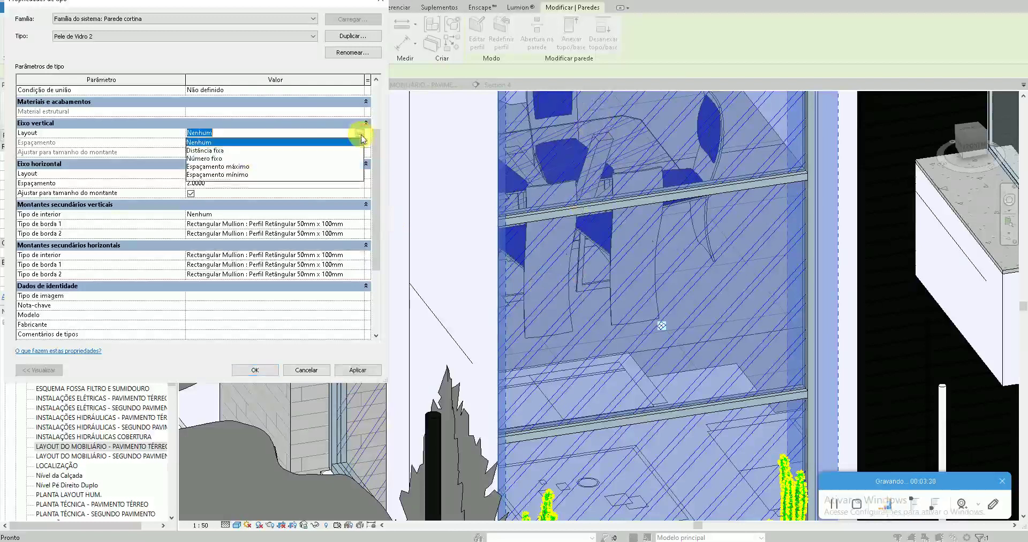
left_click(243, 169)
left_click(243, 143)
type("1")
left_click(358, 370)
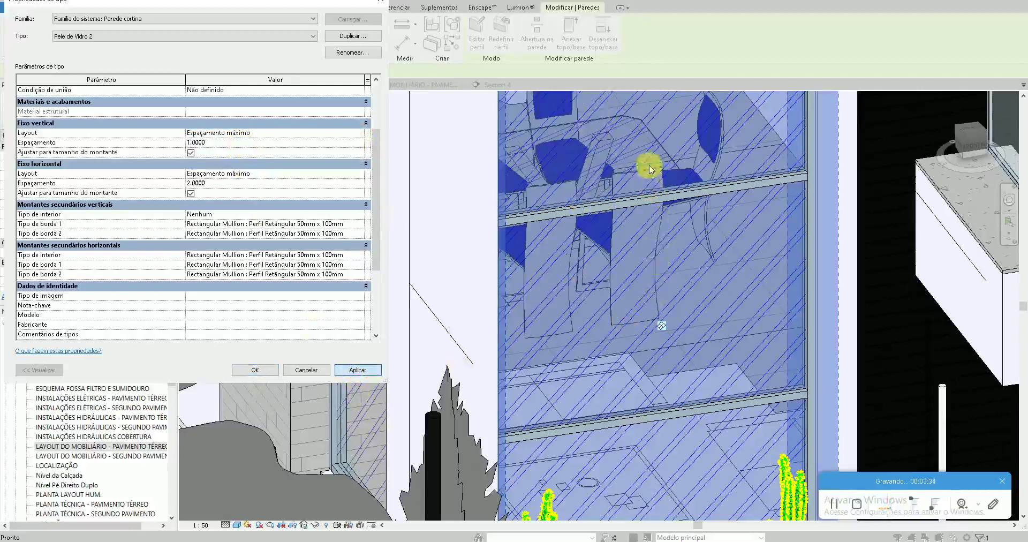
left_click(153, 235)
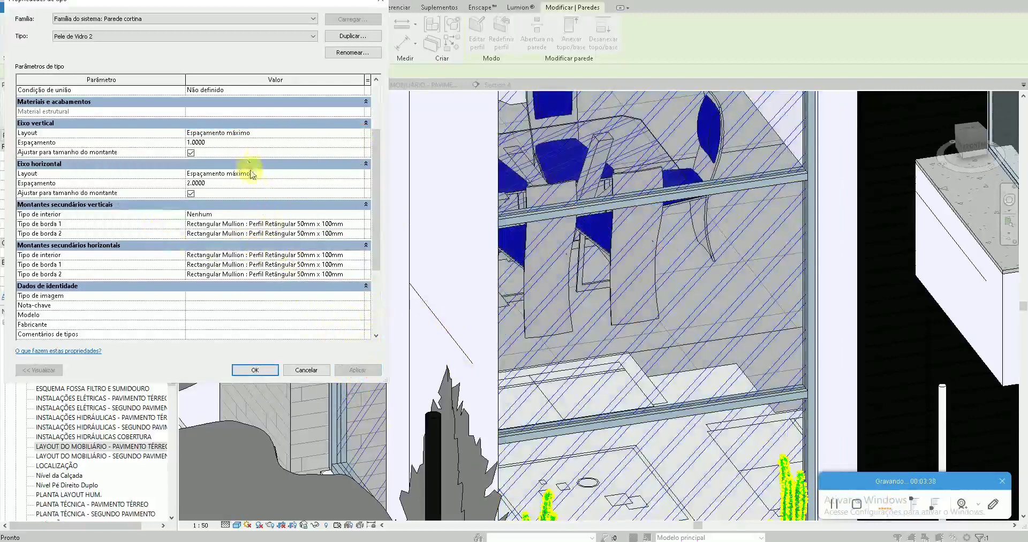
left_click(254, 370)
scroll(498, 343, "down", 3)
scroll(489, 321, "up", 3)
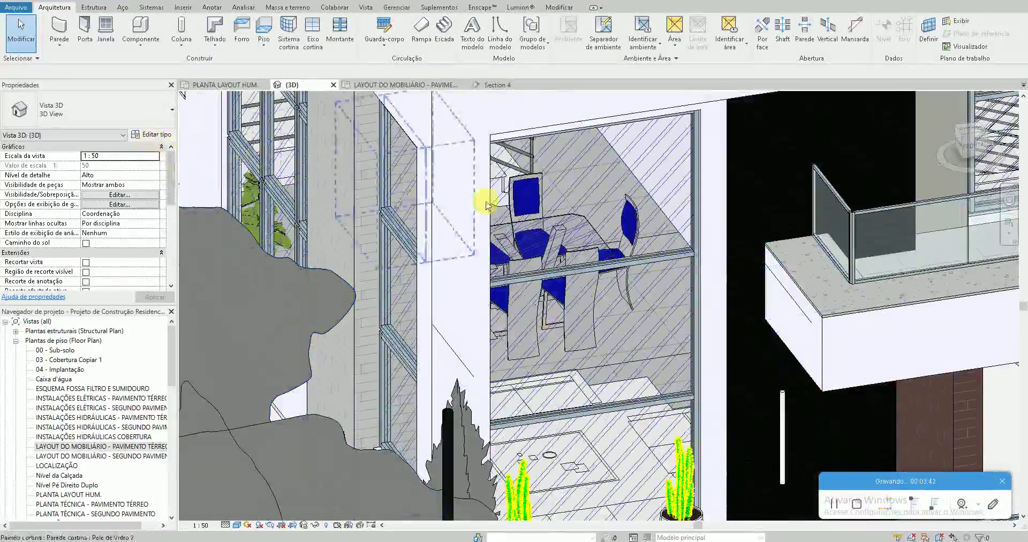
left_click(688, 202)
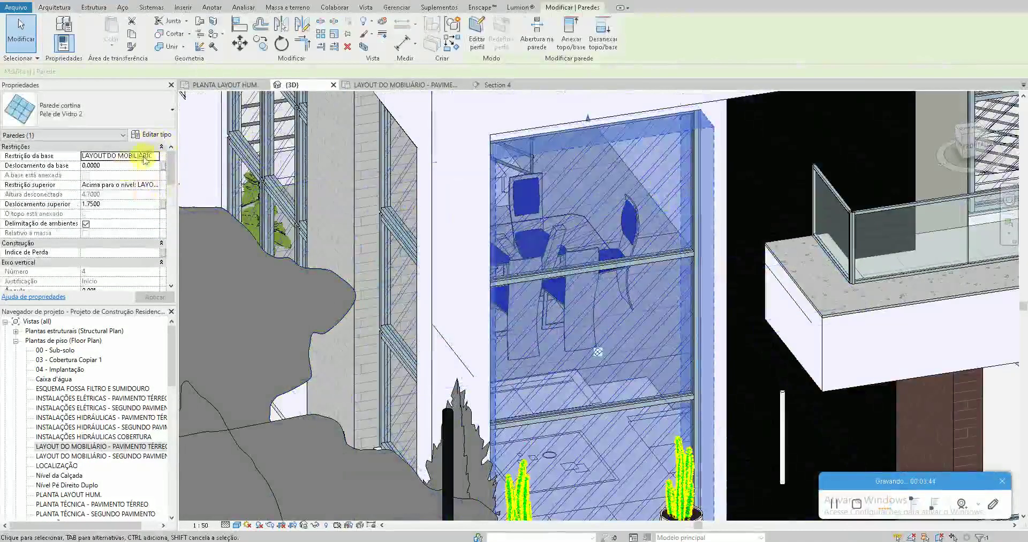
left_click(155, 135)
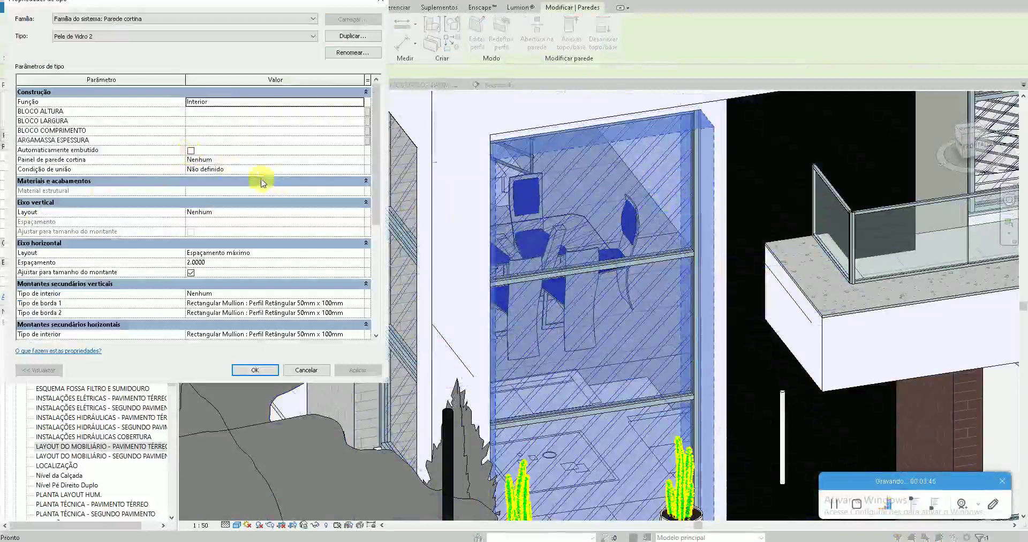
left_click(353, 212)
left_click(242, 246)
left_click(241, 222)
type("1")
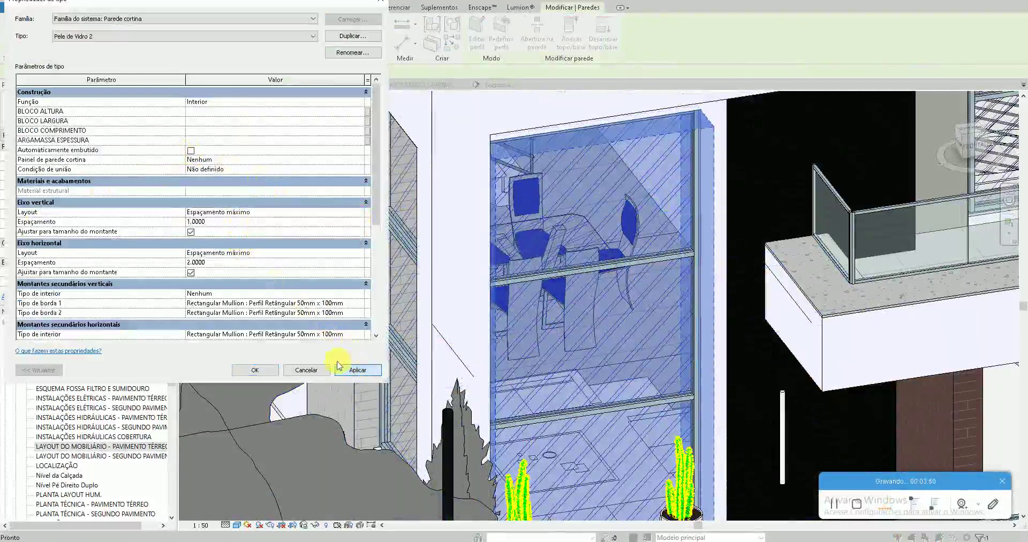
left_click(345, 370)
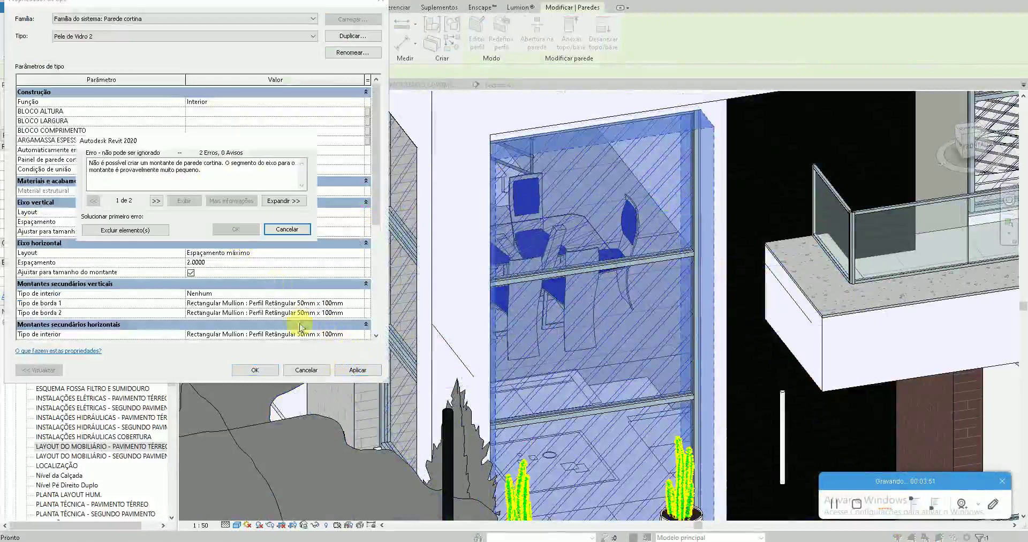
left_click(149, 229)
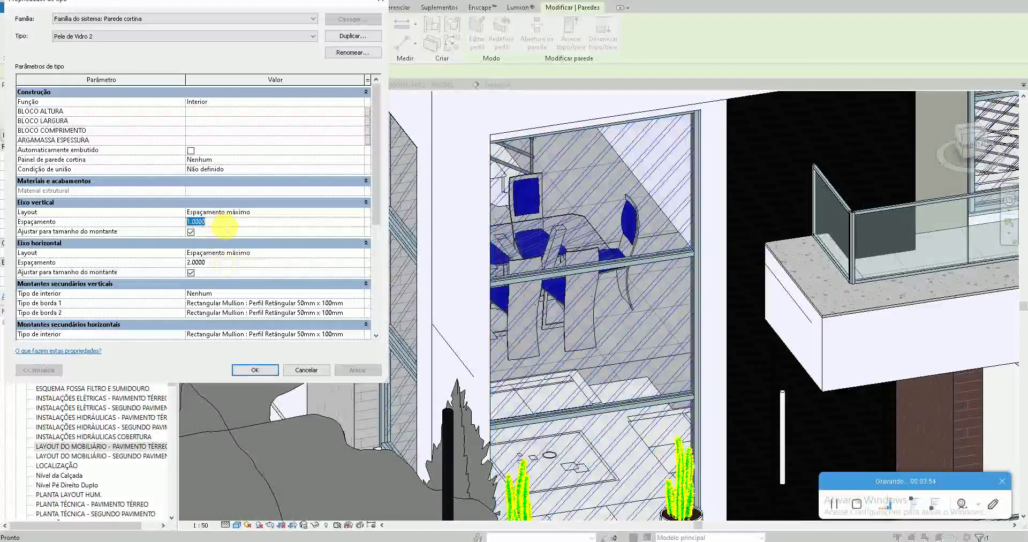
left_click(363, 370)
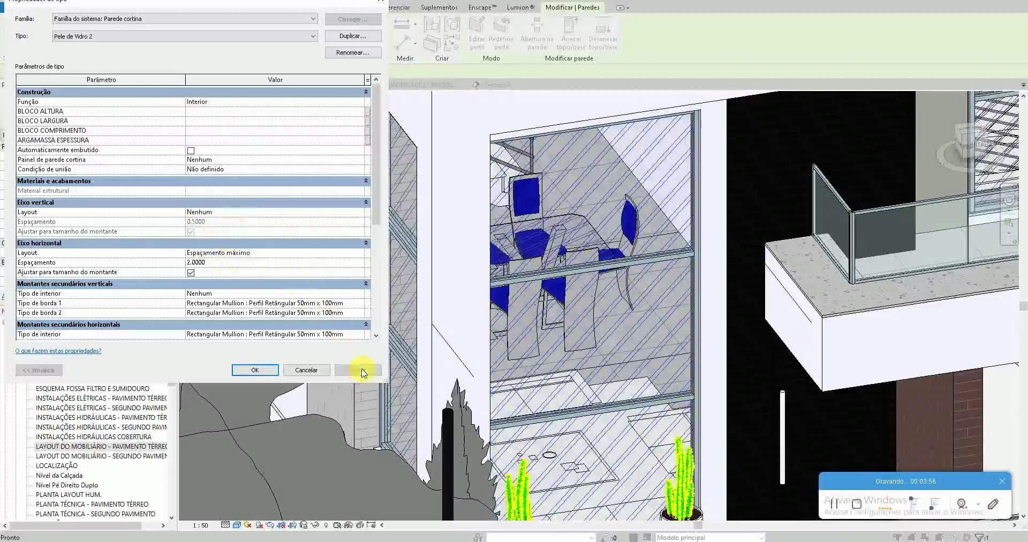
left_click(247, 370)
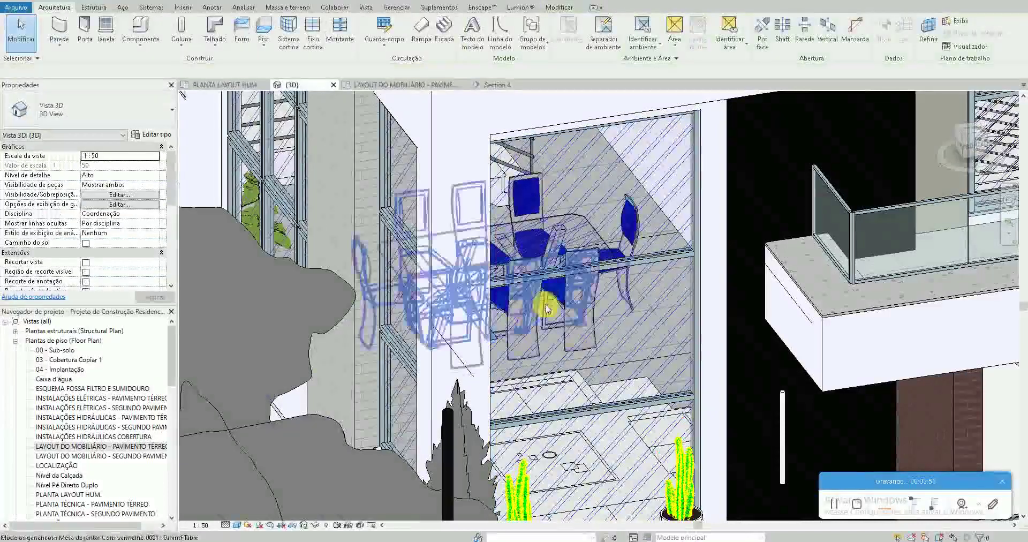
left_click(692, 265)
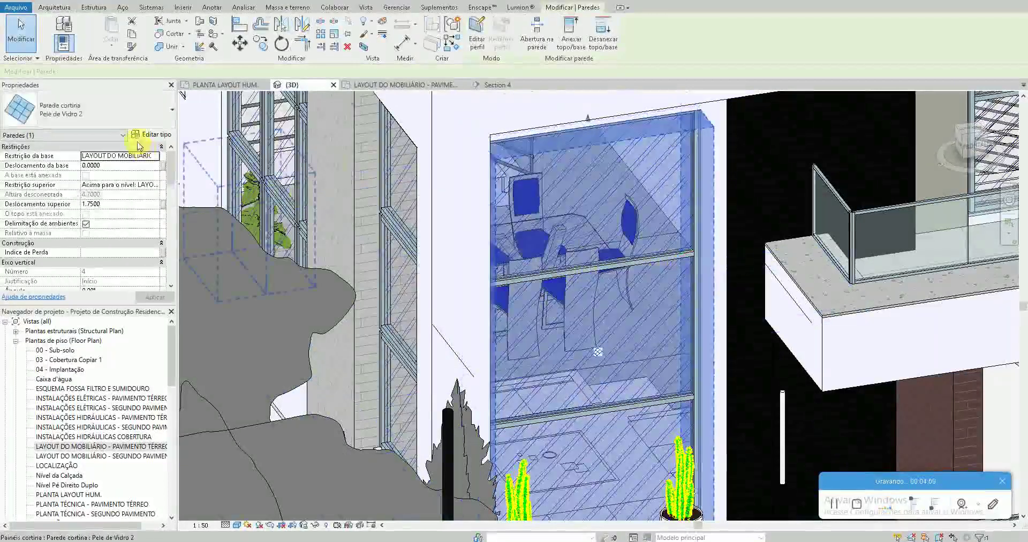
left_click(147, 135)
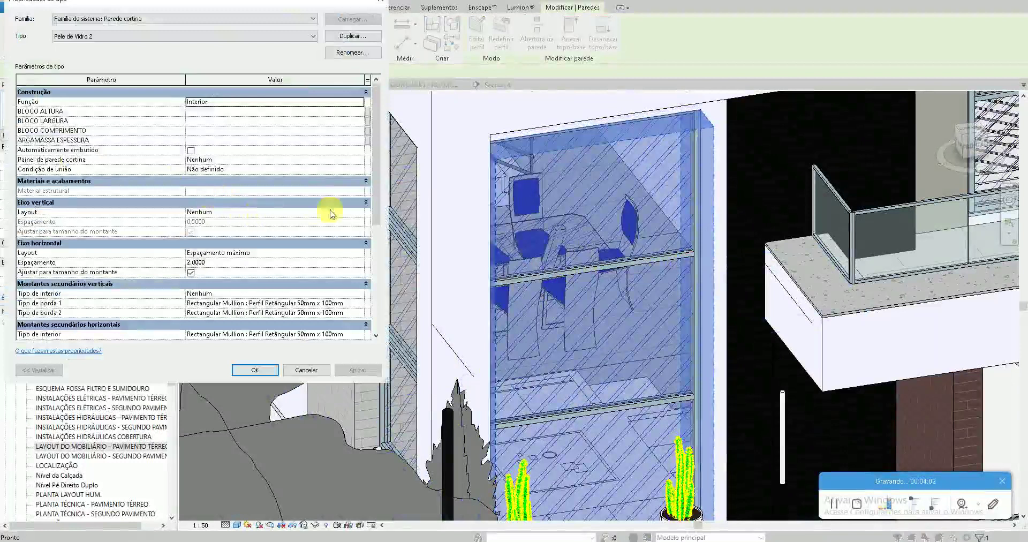
Set the vertical grid (Eixo vertical) to Espaçamento máximo with 2.0000 spacing
left_click(363, 216)
left_click(252, 234)
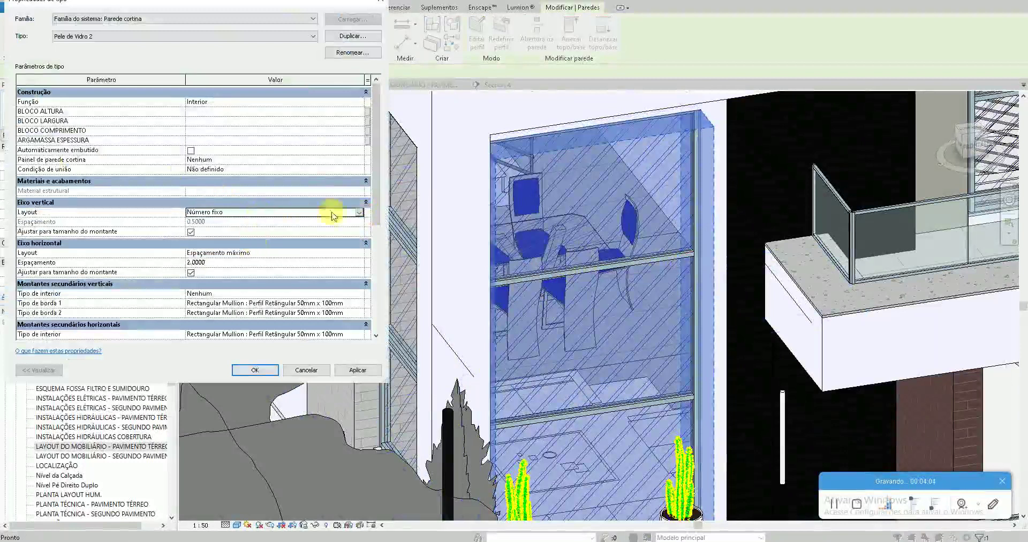
left_click(359, 216)
left_click(299, 240)
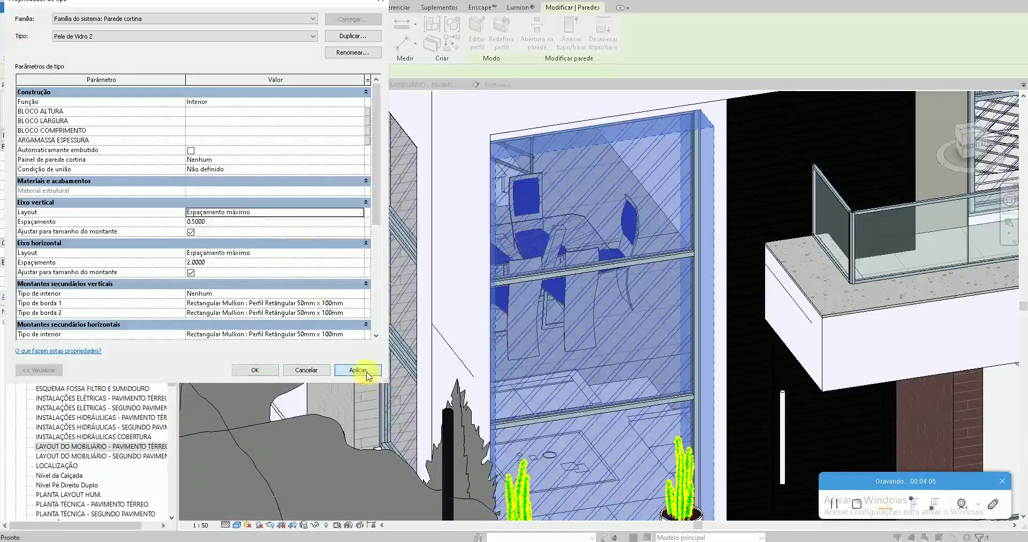
left_click(357, 370)
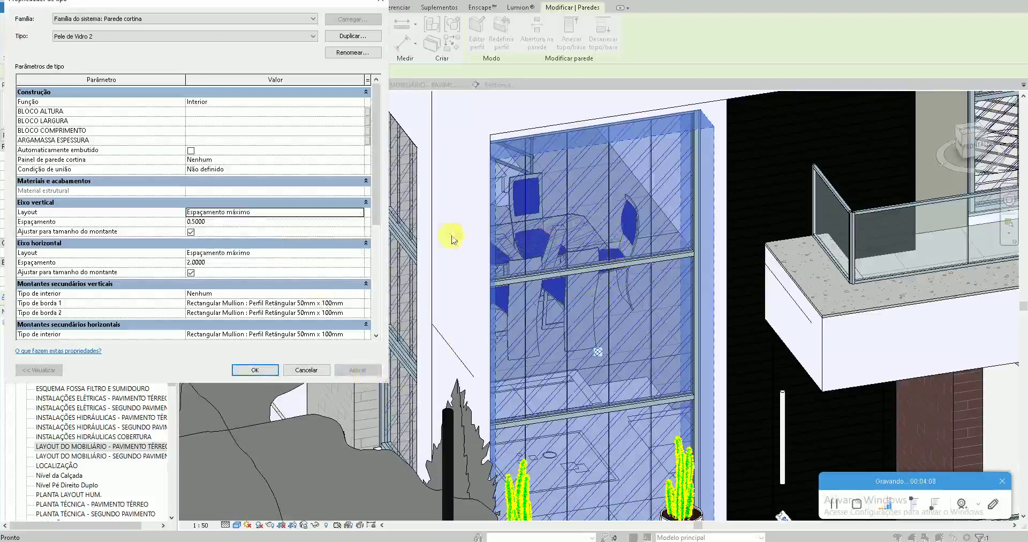
left_click(249, 222)
type("1")
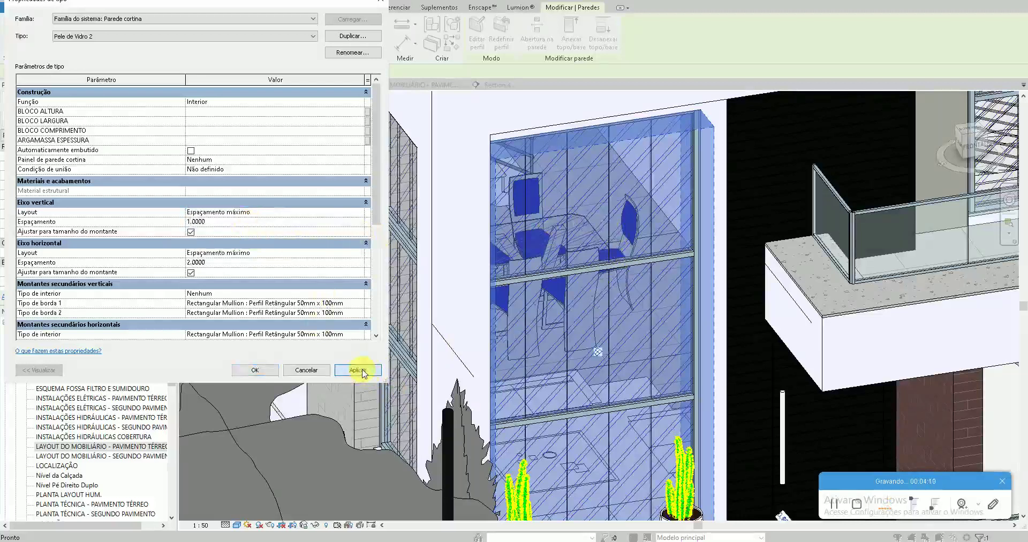
left_click(362, 372)
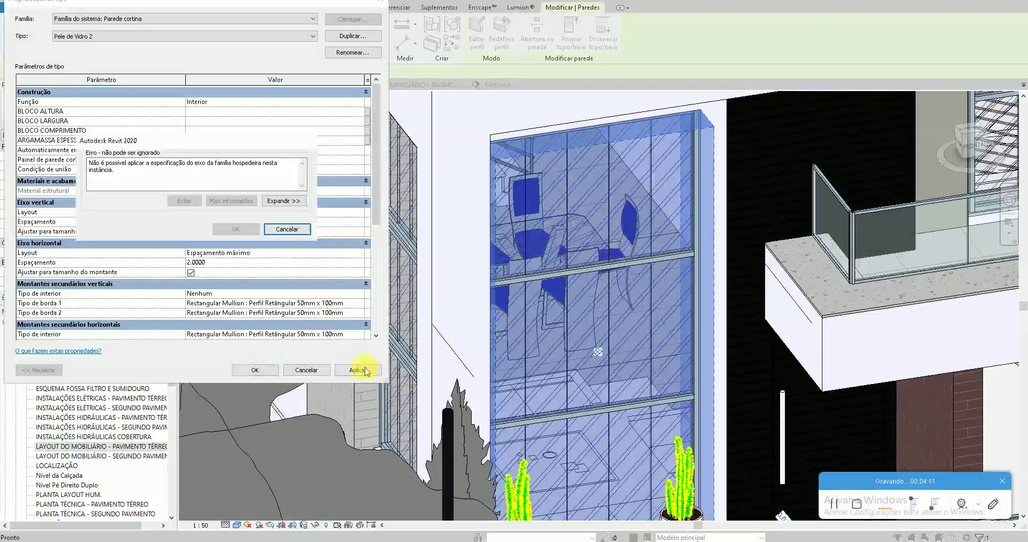
left_click(288, 230)
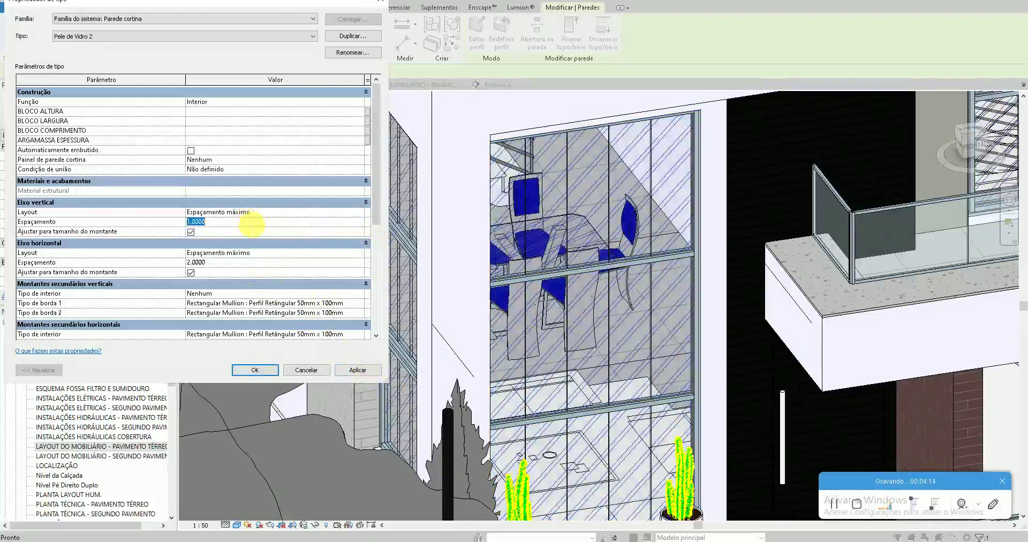
type("2")
left_click(352, 375)
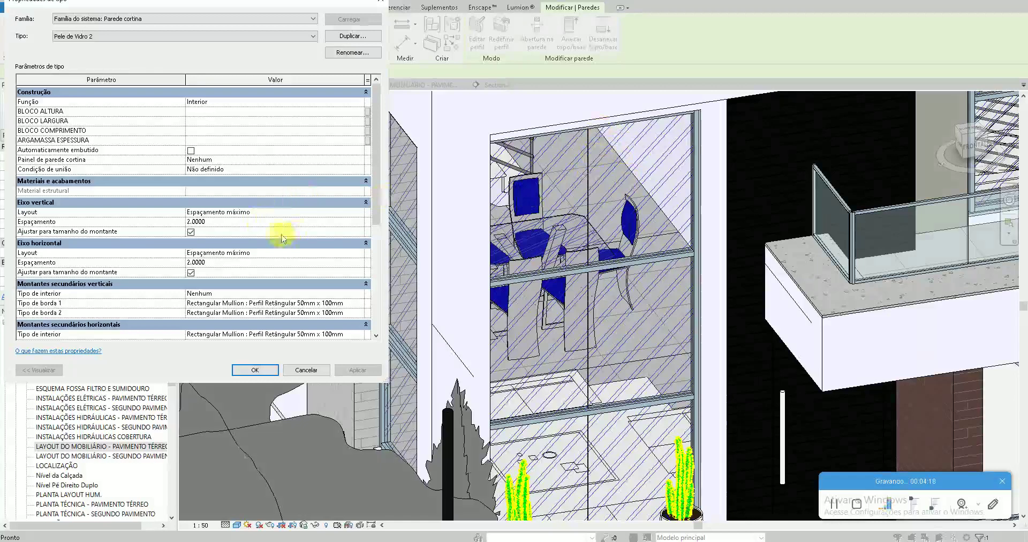
Give the interior vertical mullions the Rectangular 50mm x 100mm type, apply, and confirm
scroll(353, 239, "down", 2)
left_click(360, 243)
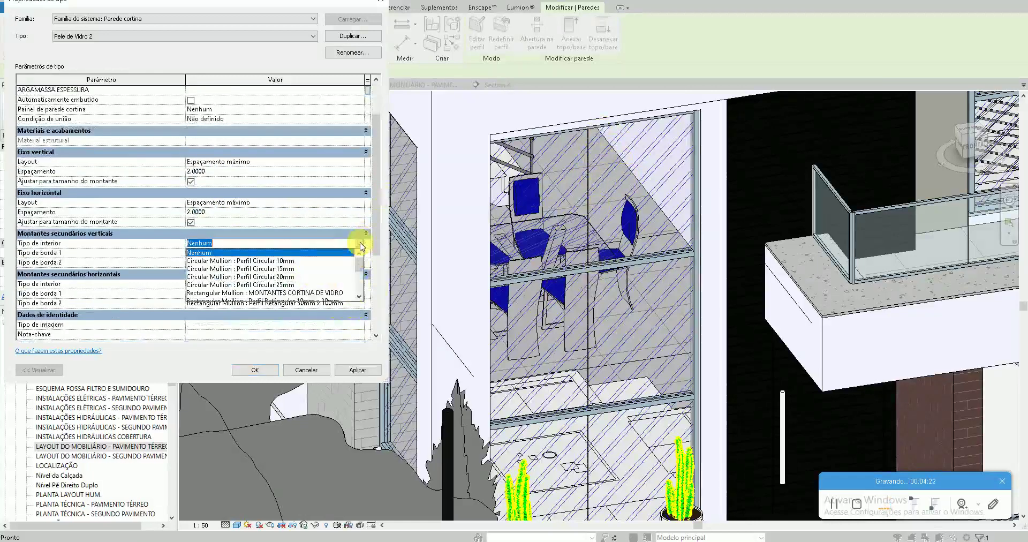
left_click(287, 261)
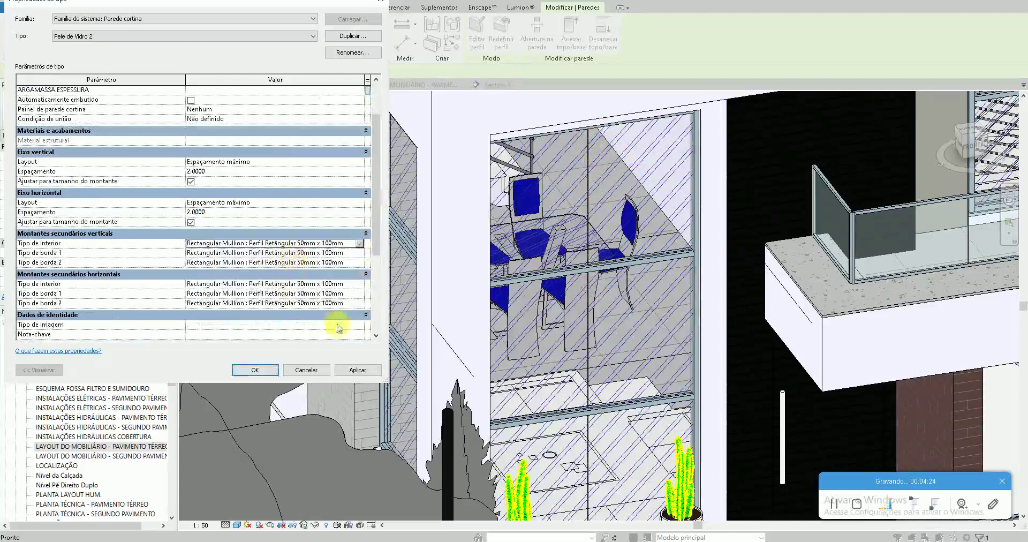
left_click(360, 369)
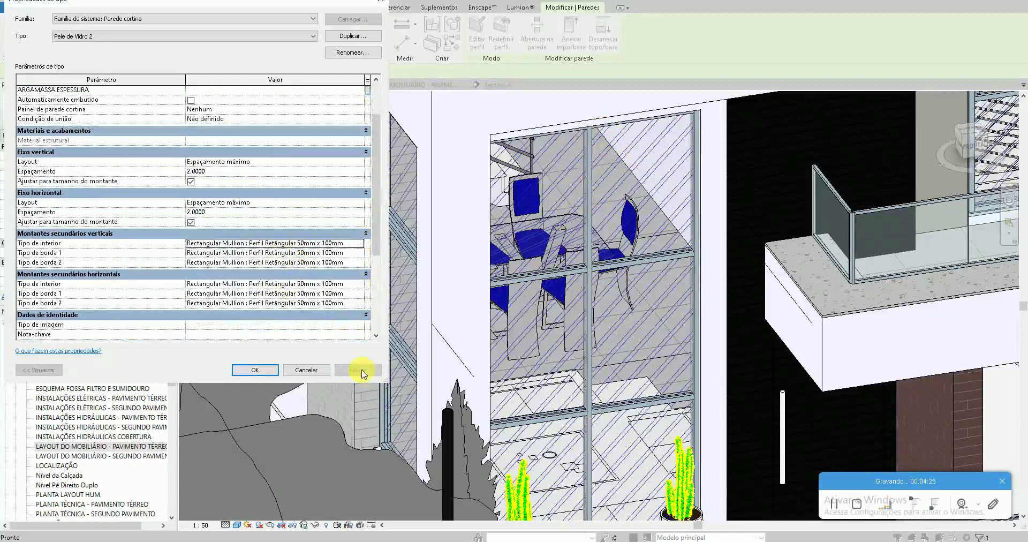
left_click(282, 370)
Reframe the view, reselect the glass curtain wall, and reopen its type settings
scroll(589, 324, "down", 2)
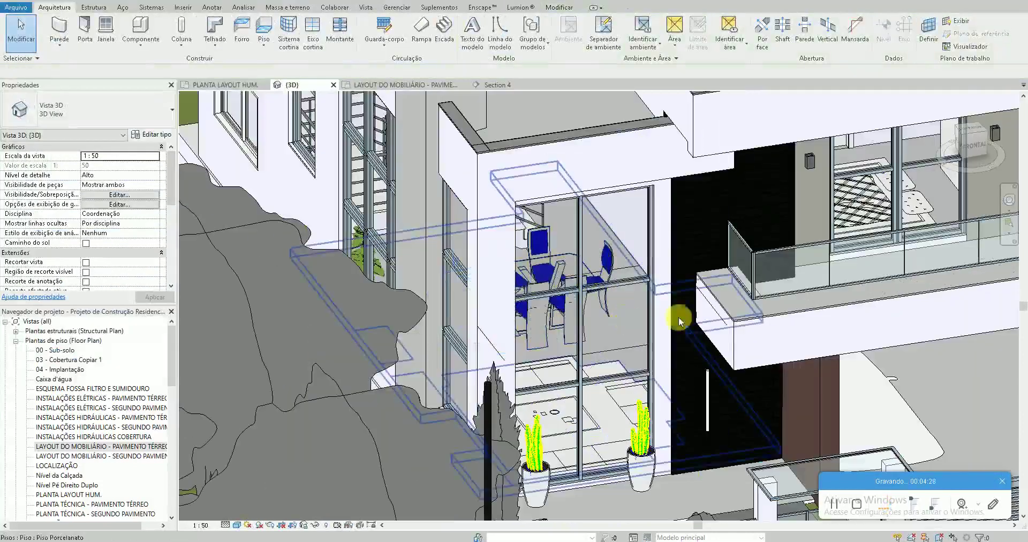
scroll(608, 324, "up", 5)
middle_click_drag(607, 324, 717, 261, "shift")
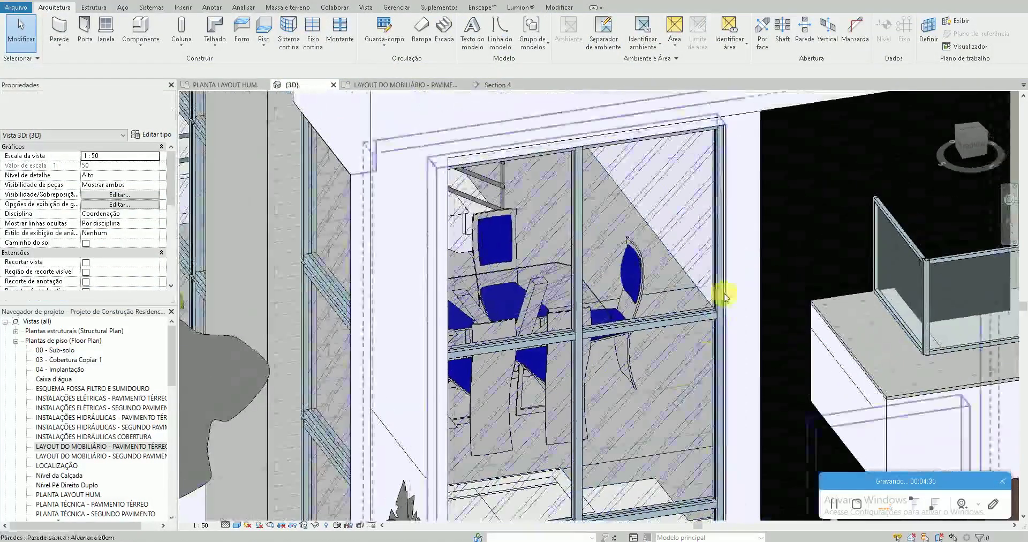
left_click(716, 261)
scroll(581, 332, "up", 4)
scroll(580, 305, "up", 1)
left_click(151, 134)
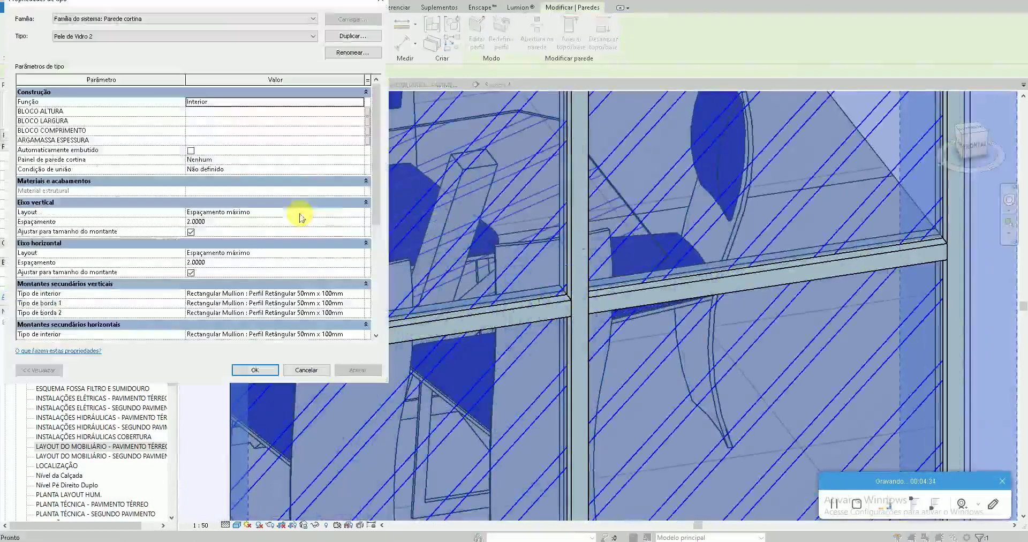
Try the vertical and horizontal continuous join conditions on Pele de Vidro 2, applying each
left_click(359, 169)
left_click(249, 185)
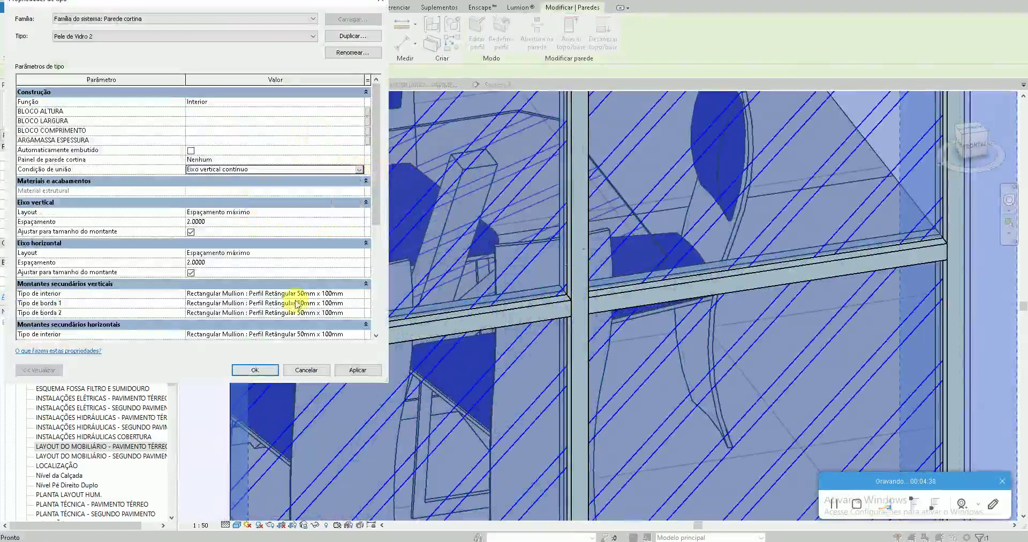
left_click(358, 370)
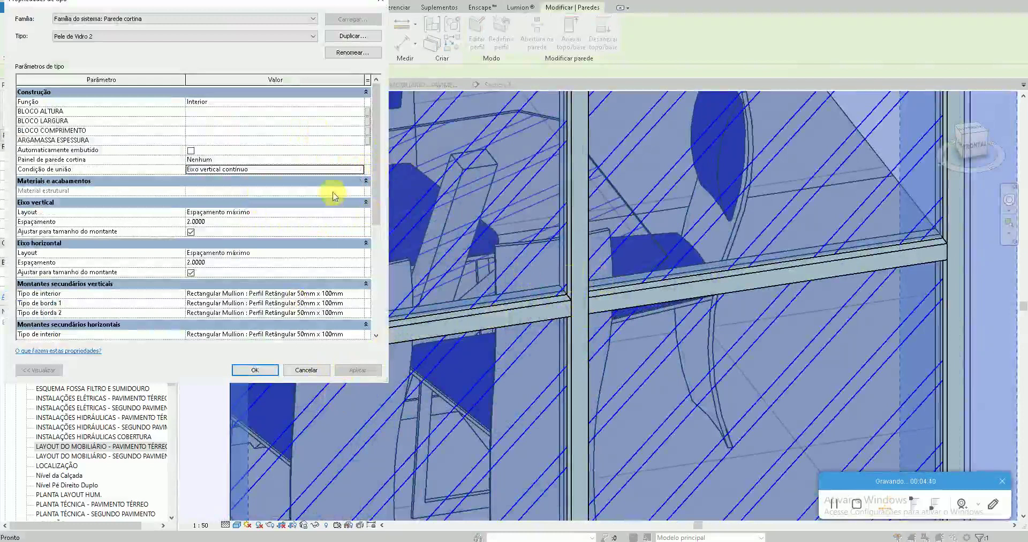
left_click(359, 170)
left_click(232, 196)
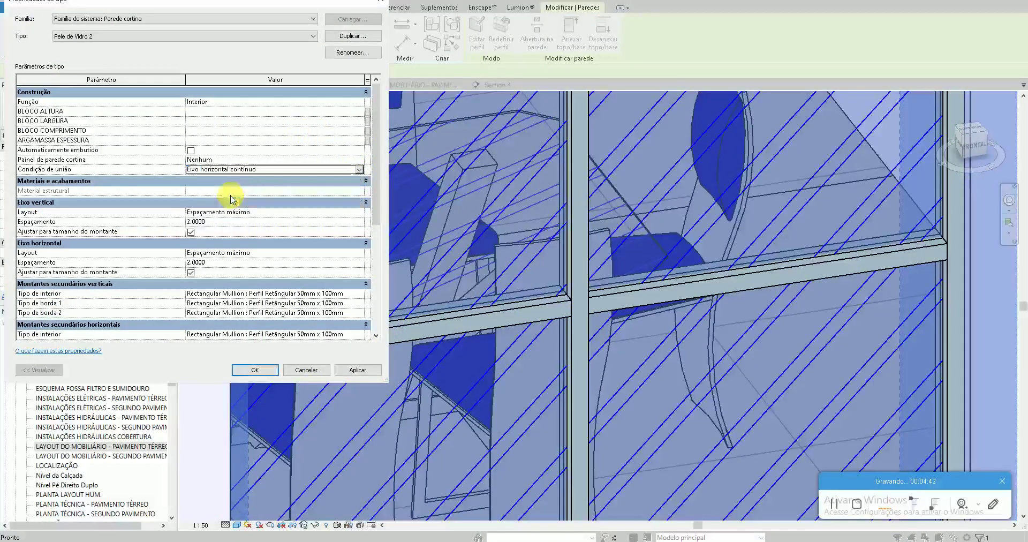
left_click(354, 370)
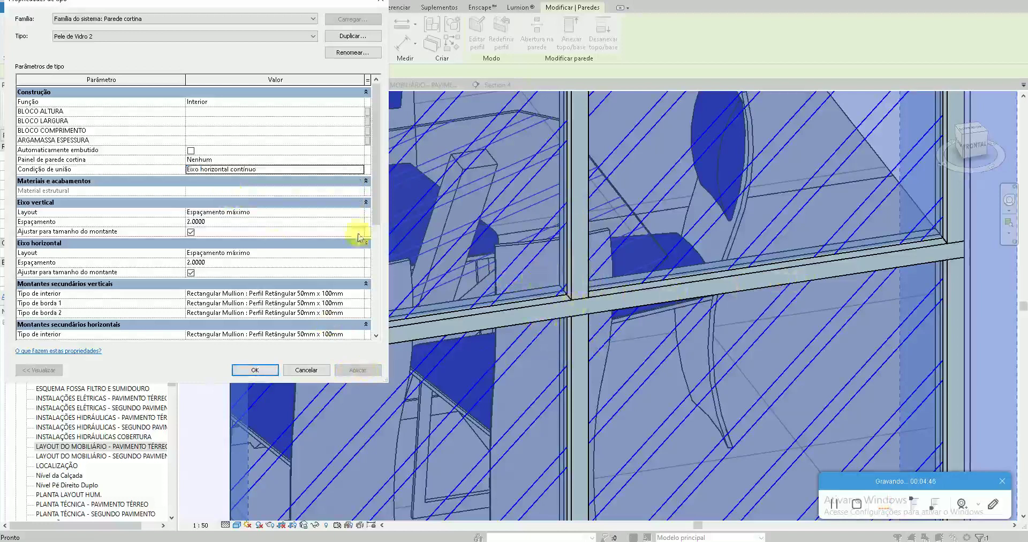
left_click(359, 170)
left_click(244, 187)
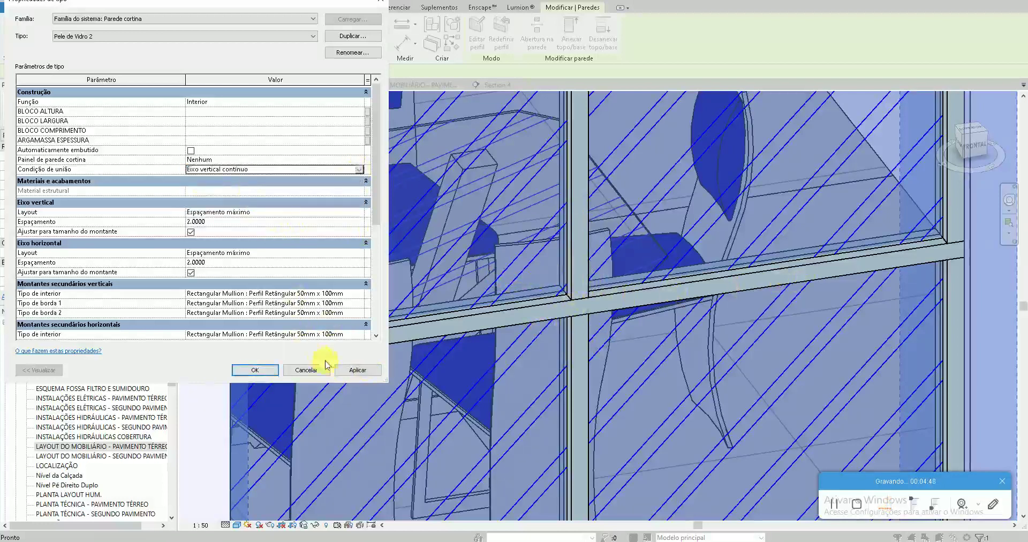
left_click(358, 370)
Settle on Eixo horizontal contínuo as the join condition, apply it and close the type properties
left_click(363, 171)
left_click(276, 192)
left_click(351, 370)
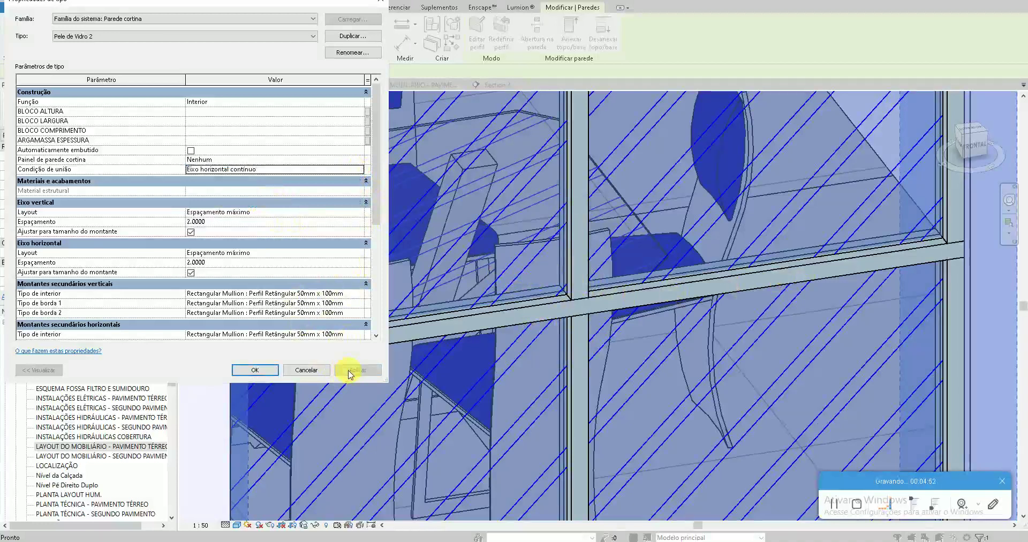
left_click(256, 370)
scroll(348, 356, "down", 5)
Zoom in, select a horizontal mullion of the entrance glass wall and unpin it
scroll(598, 382, "down", 3)
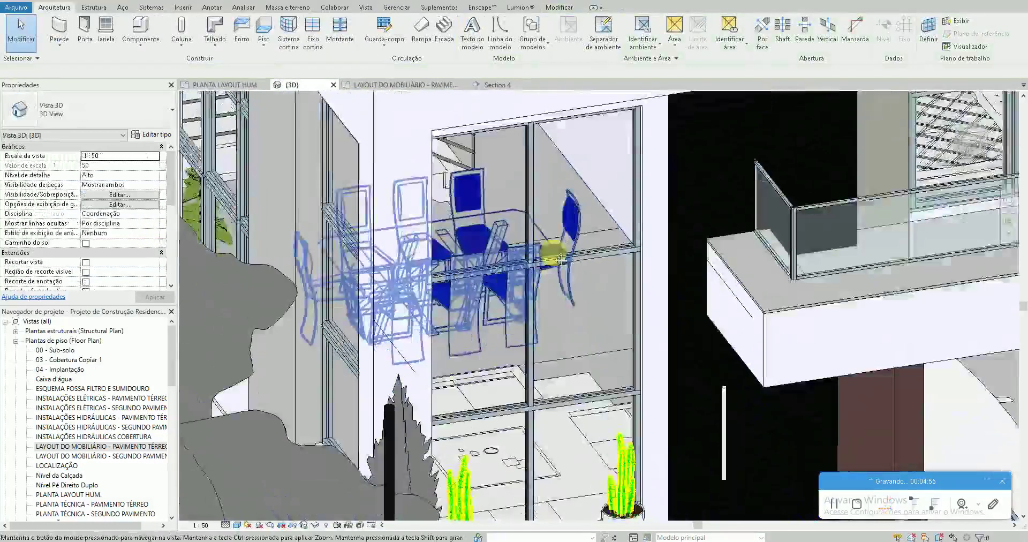
scroll(528, 471, "up", 3)
scroll(525, 348, "up", 2)
scroll(487, 276, "up", 3)
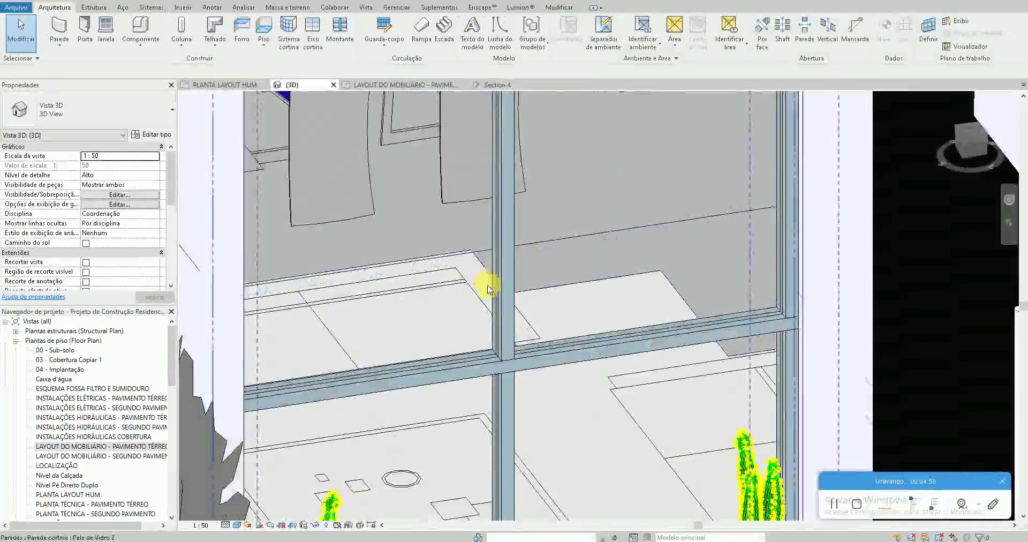
left_click(753, 329)
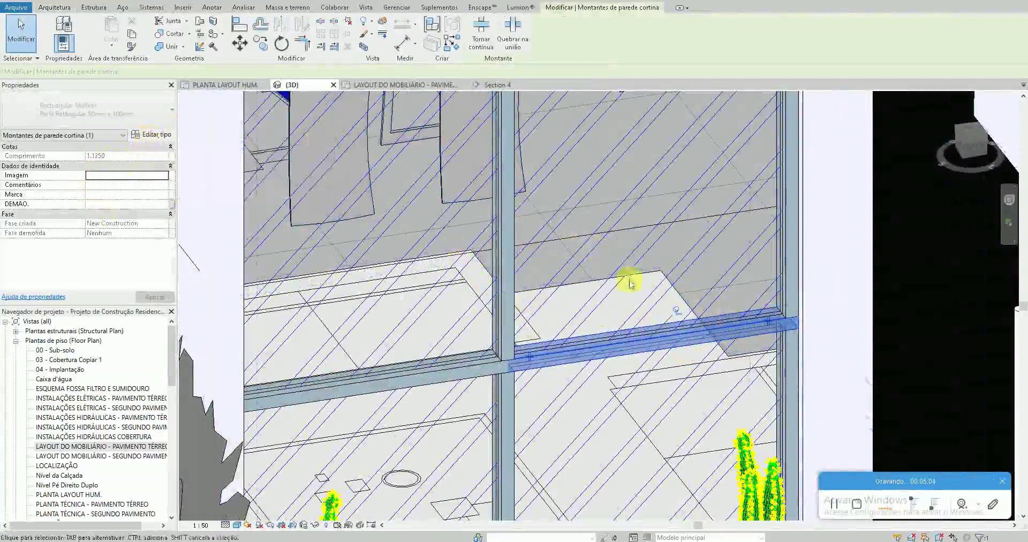
left_click(677, 312)
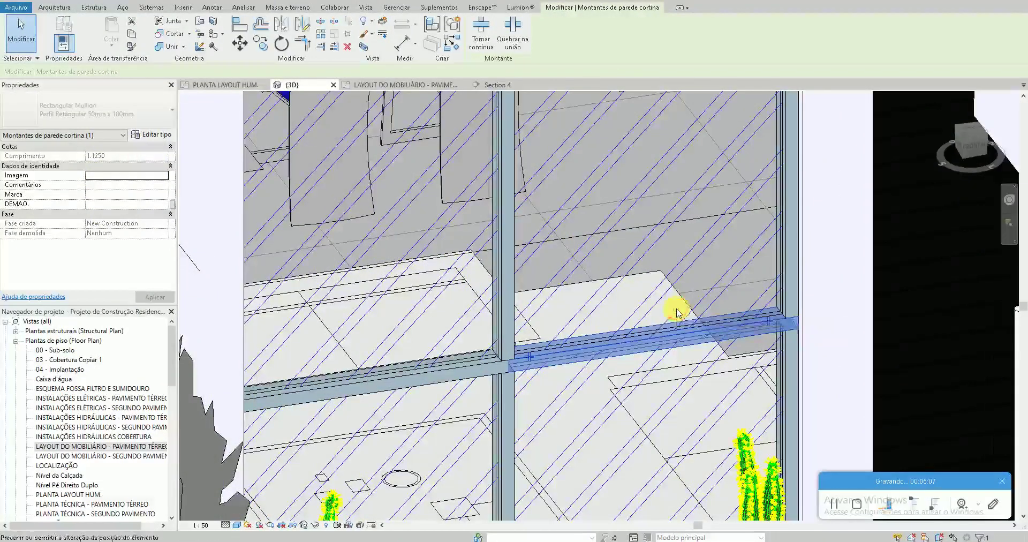
left_click(157, 137)
Duplicate the mullion type as PERFIL DA AULA with 0.0300 width on sides 1 and 2
left_click(346, 42)
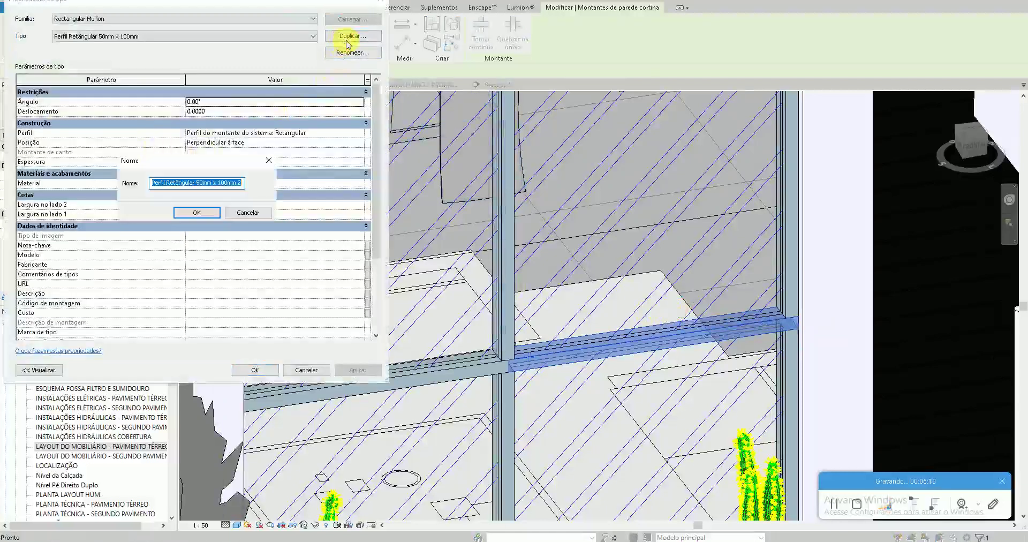
type("ERFIL DA AU")
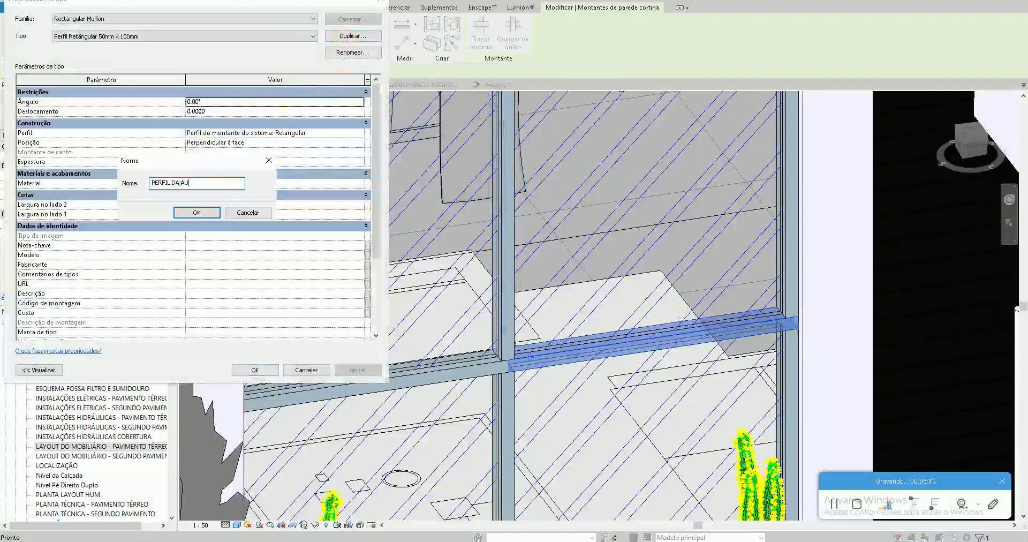
type("LA")
key("Return")
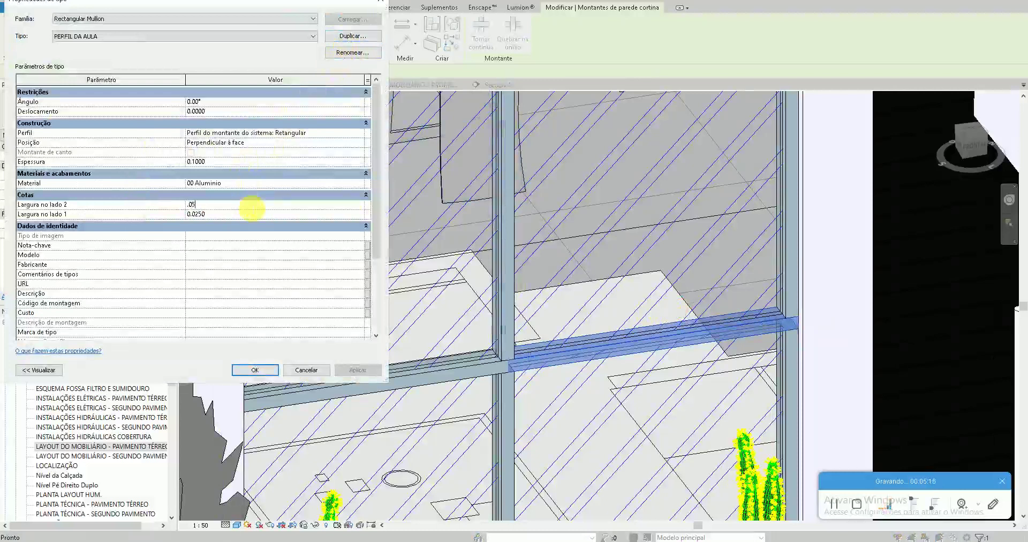
left_click(203, 205)
type("0.06")
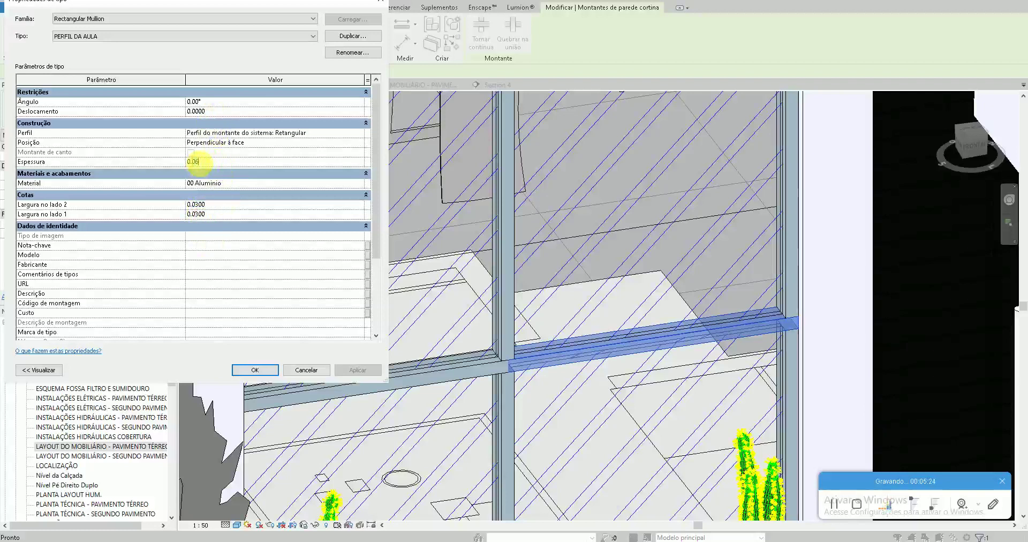
left_click(306, 371)
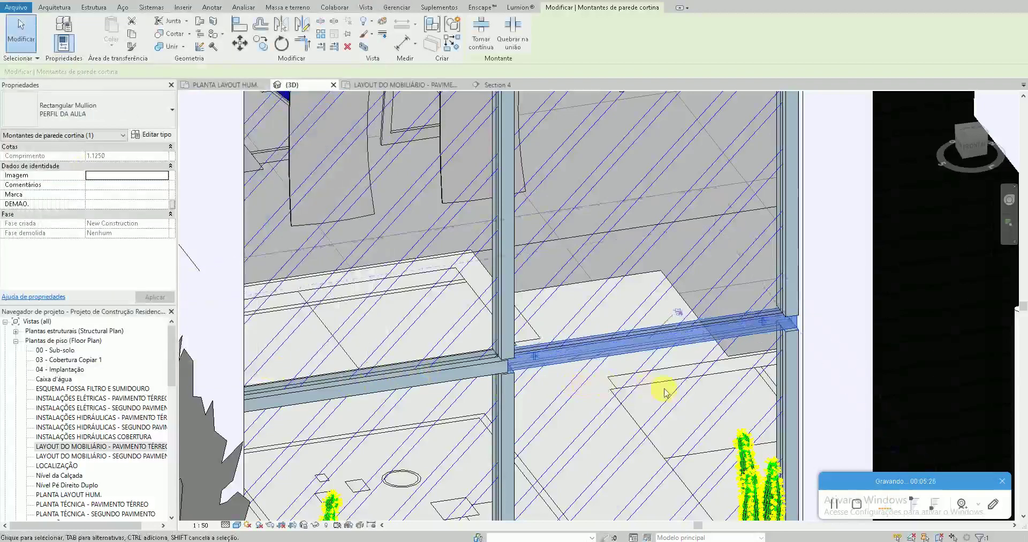
Deselect and check the new PERFIL DA AULA mullion, then select the Pele de Vidro 2 curtain wall
key("Escape")
scroll(683, 321, "up", 2)
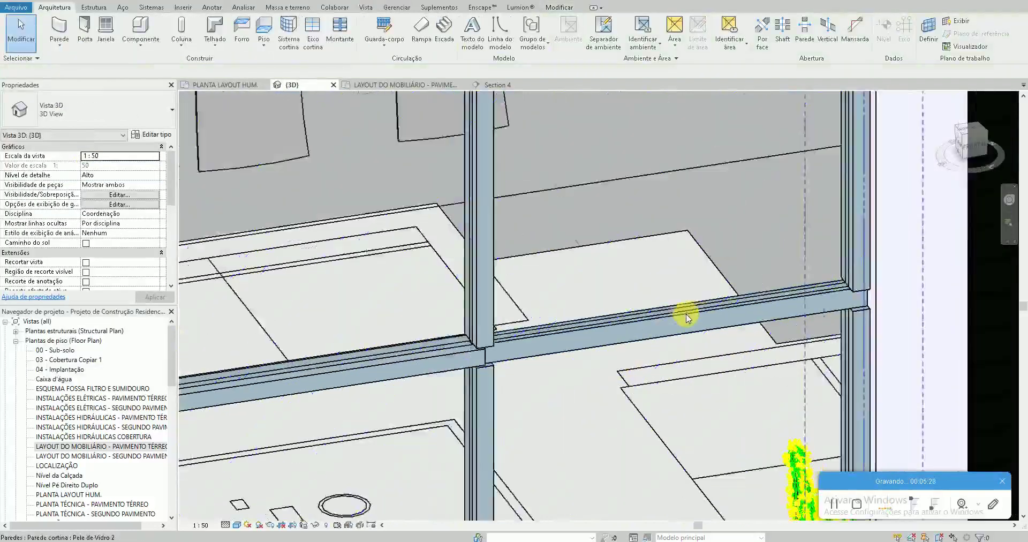
scroll(684, 322, "down", 2)
left_click(688, 328)
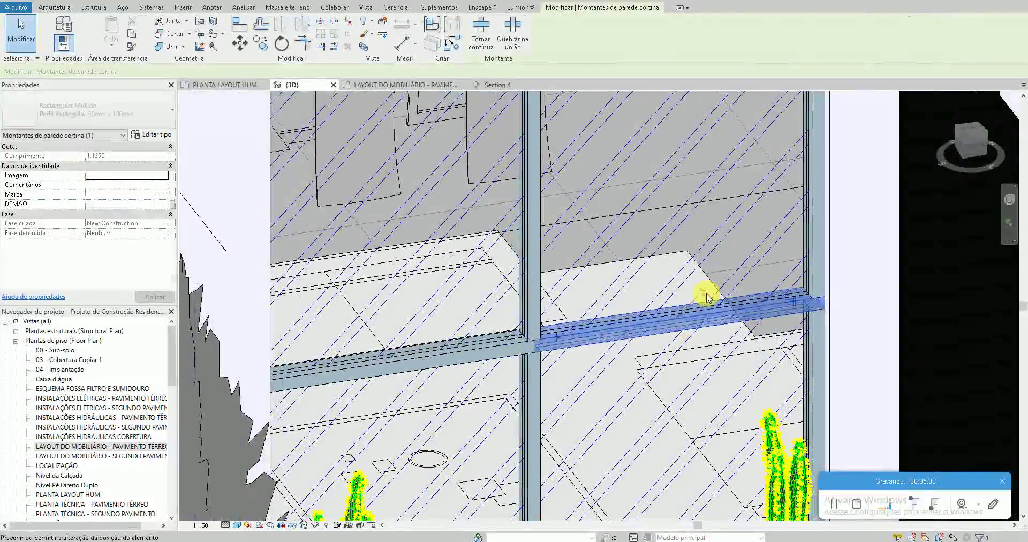
key("Escape")
scroll(702, 363, "down", 2)
scroll(614, 314, "down", 1)
scroll(614, 314, "up", 1)
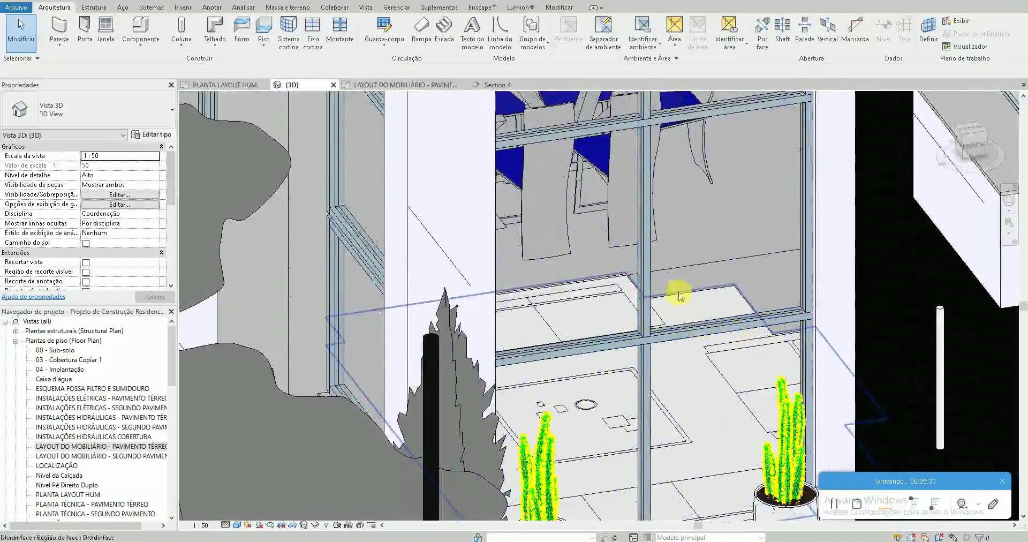
left_click(797, 271)
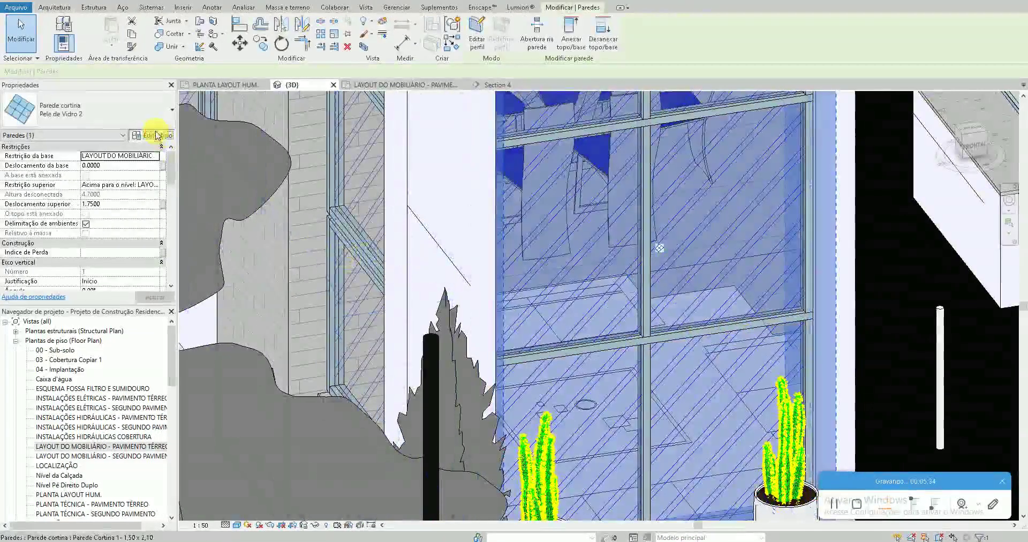
left_click(152, 135)
Set the vertical interior mullion type of Pele de Vidro 2 to PERFIL DA AULA
left_click(359, 194)
left_click(361, 194)
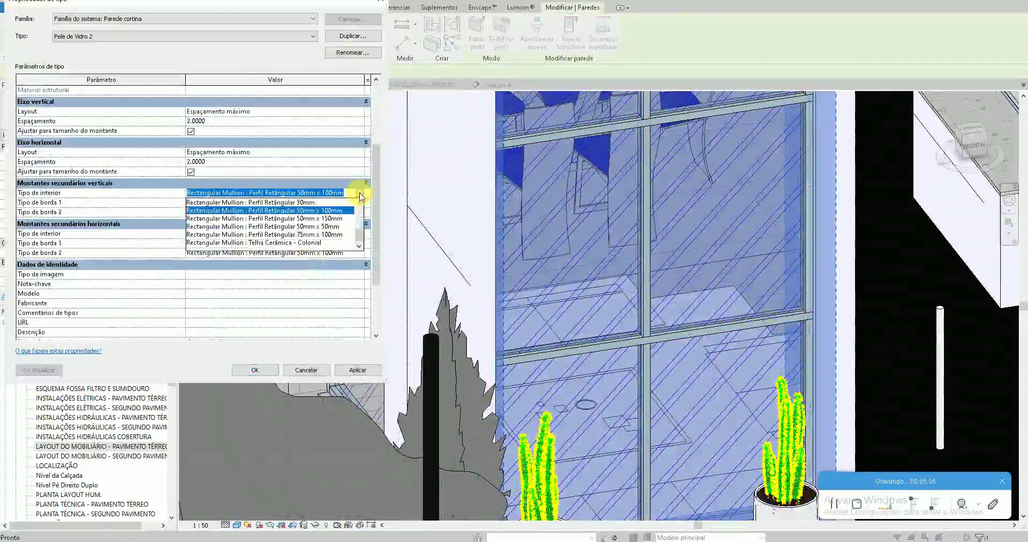
left_click(362, 196)
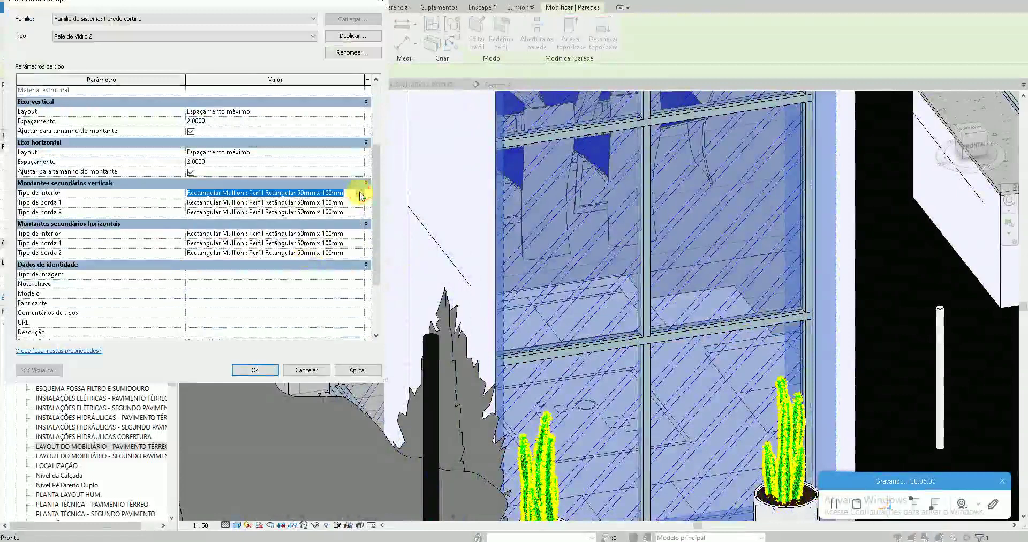
left_click(360, 195)
scroll(346, 210, "up", 1)
scroll(345, 210, "down", 1)
scroll(321, 225, "up", 1)
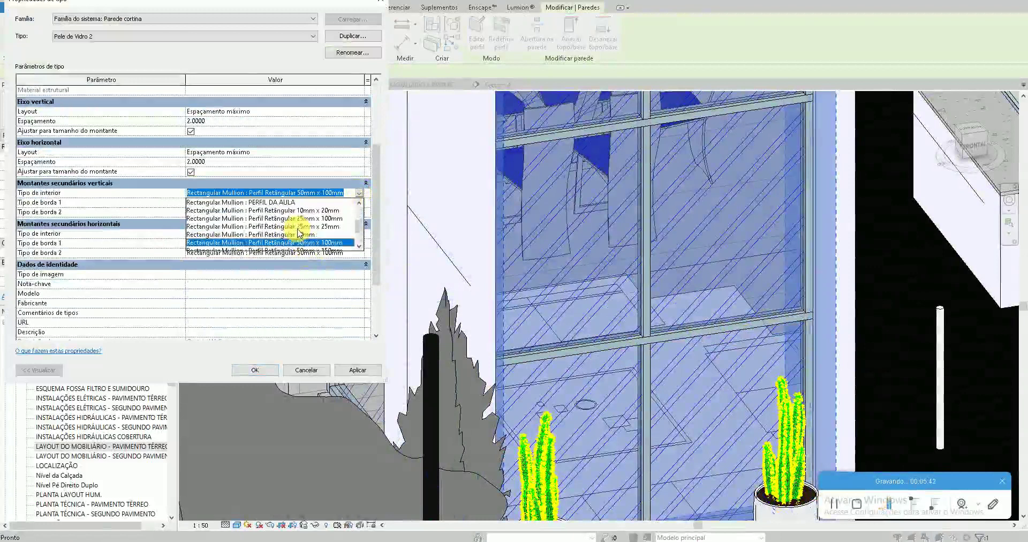
left_click(275, 202)
Set the horizontal interior mullion type to PERFIL DA AULA as well, then apply and confirm
left_click(359, 234)
scroll(277, 268, "up", 1)
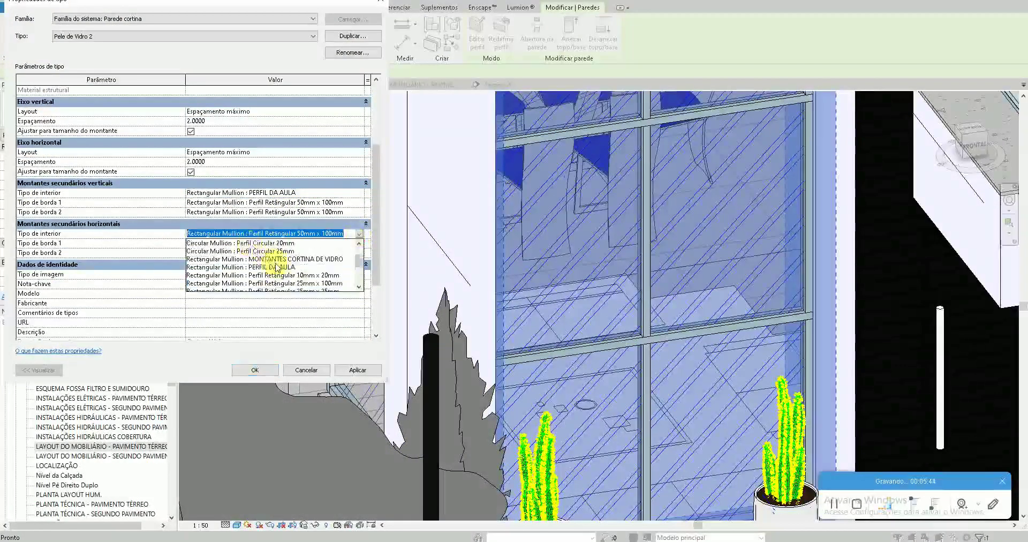
left_click(277, 266)
left_click(358, 369)
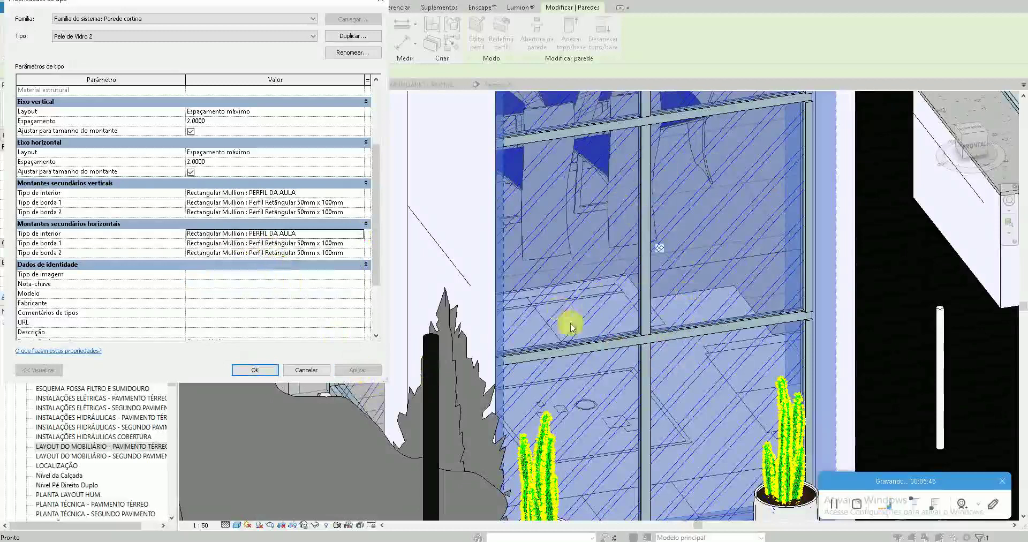
left_click(296, 373)
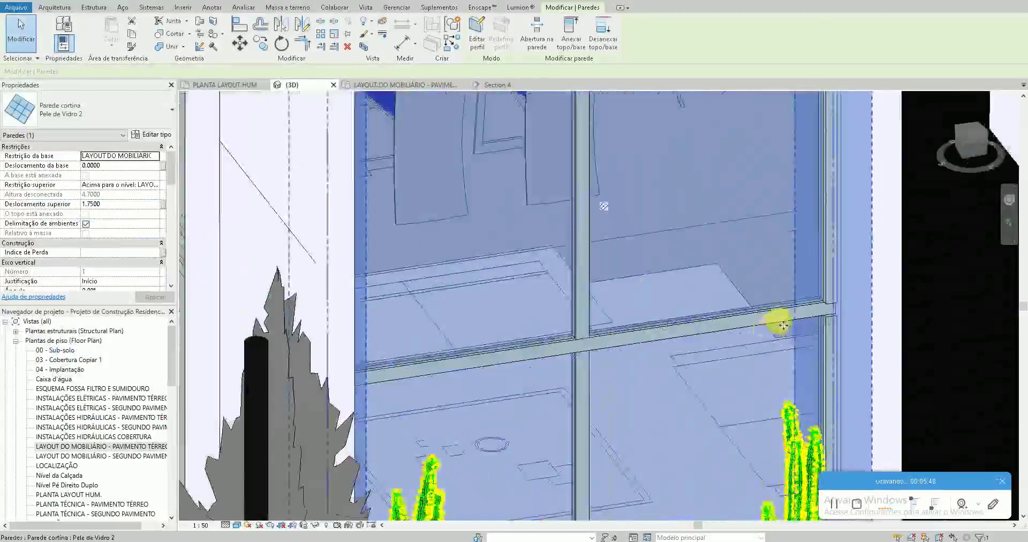
Switch Pele de Vidro 2's join condition back to Eixo vertical contínuo and apply it
scroll(769, 324, "up", 2)
scroll(755, 324, "down", 3)
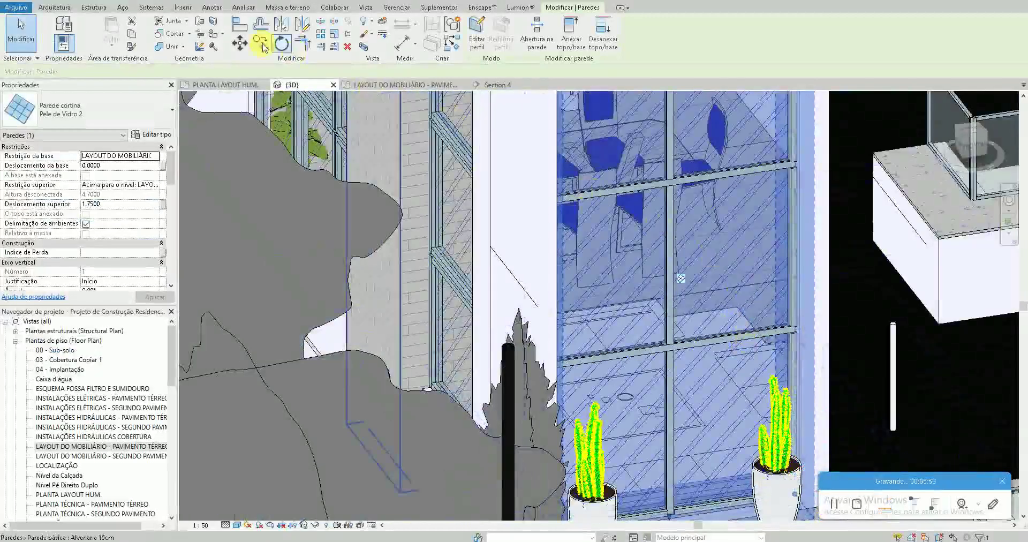
left_click(152, 135)
left_click(360, 170)
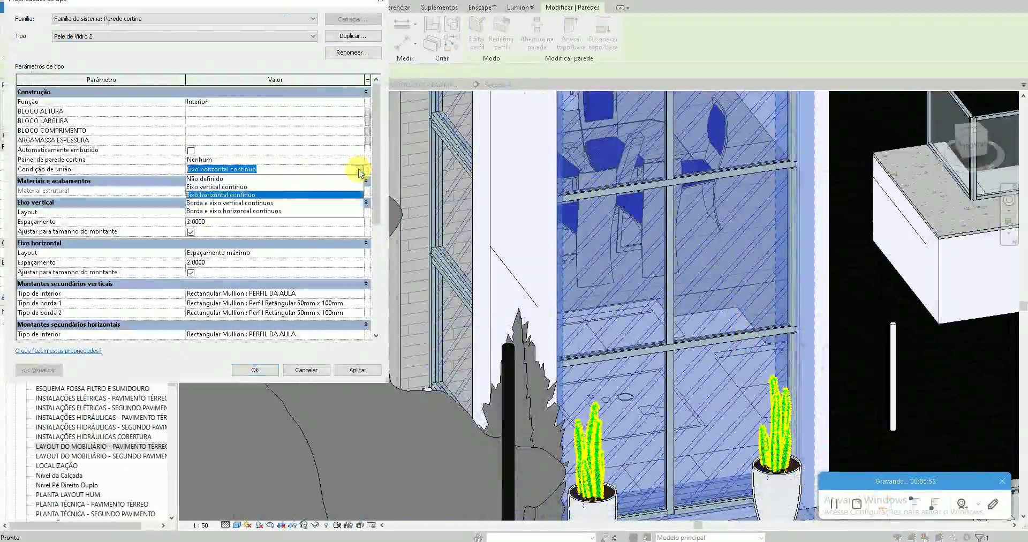
left_click(241, 184)
left_click(357, 371)
left_click(263, 369)
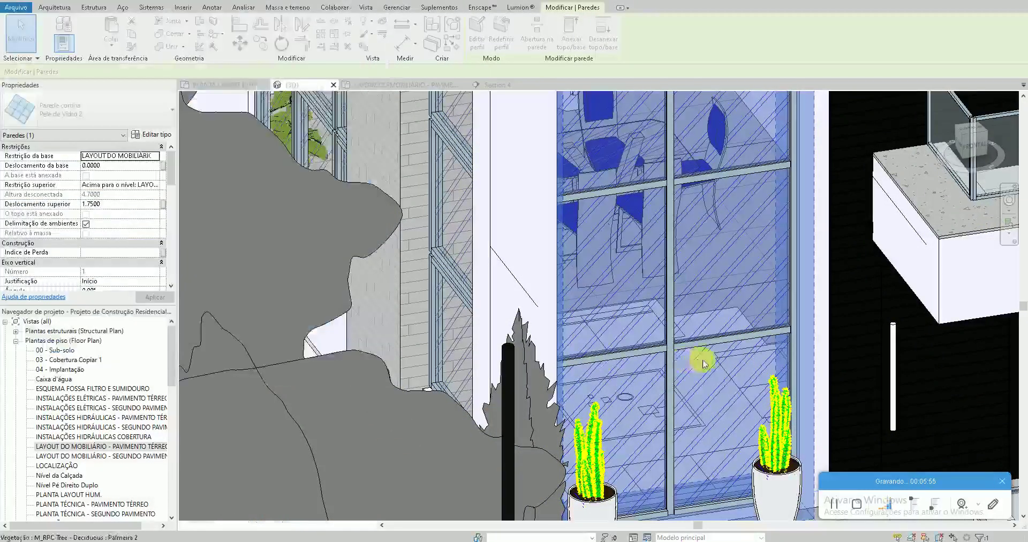
Zoom and pan the 3D view to the lower glass wall near the two planters
scroll(701, 363, "up", 3)
scroll(808, 351, "up", 2)
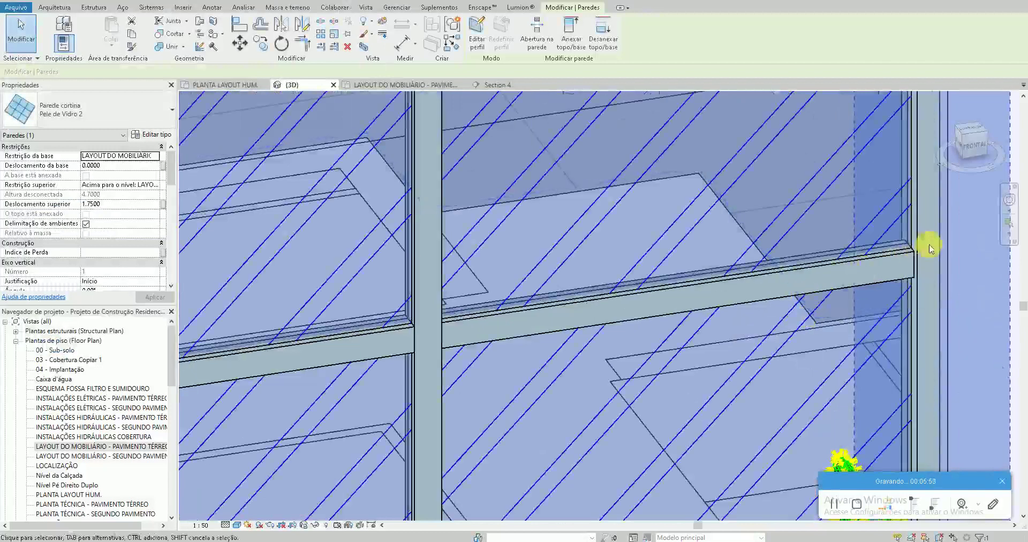
scroll(663, 329, "down", 2)
scroll(592, 351, "down", 2)
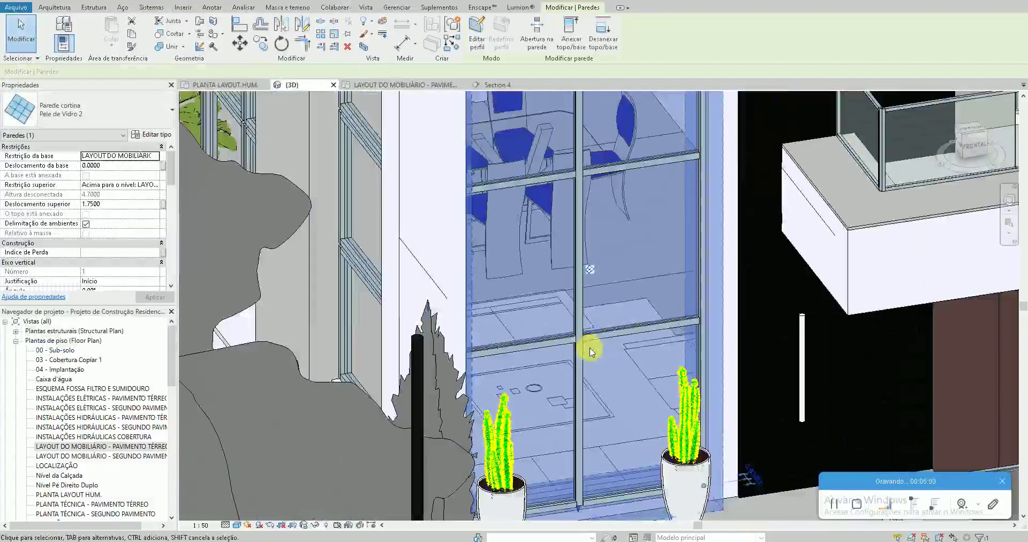
middle_click_drag(610, 268, 626, 380)
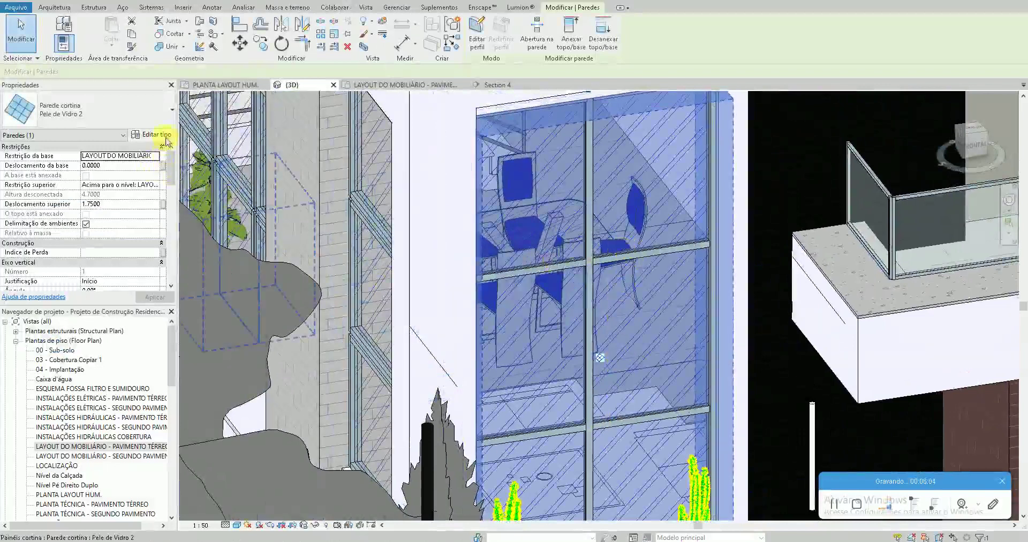
scroll(551, 340, "up", 3)
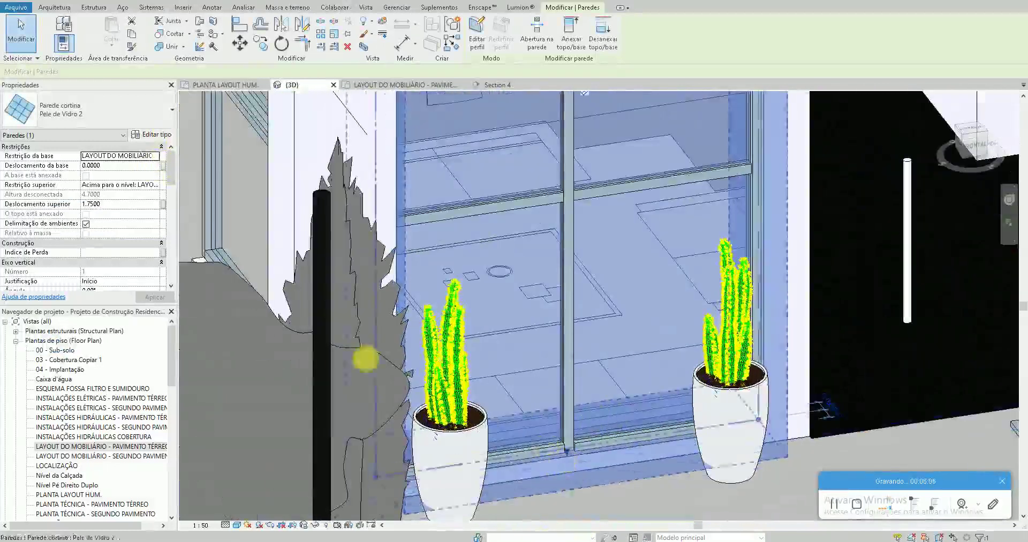
left_click(151, 134)
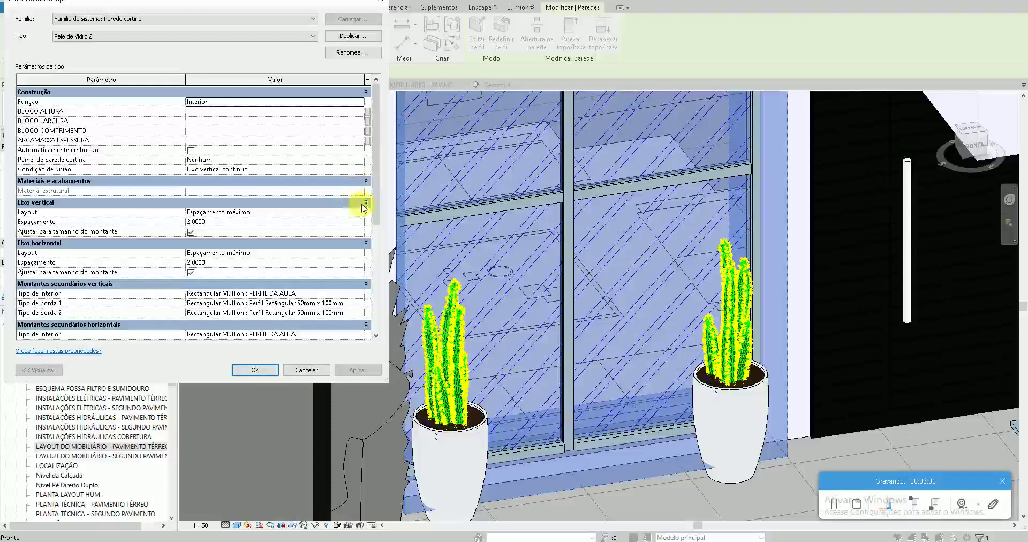
Change the join condition to Borda e eixo vertical contínuos, apply it and close
left_click(359, 170)
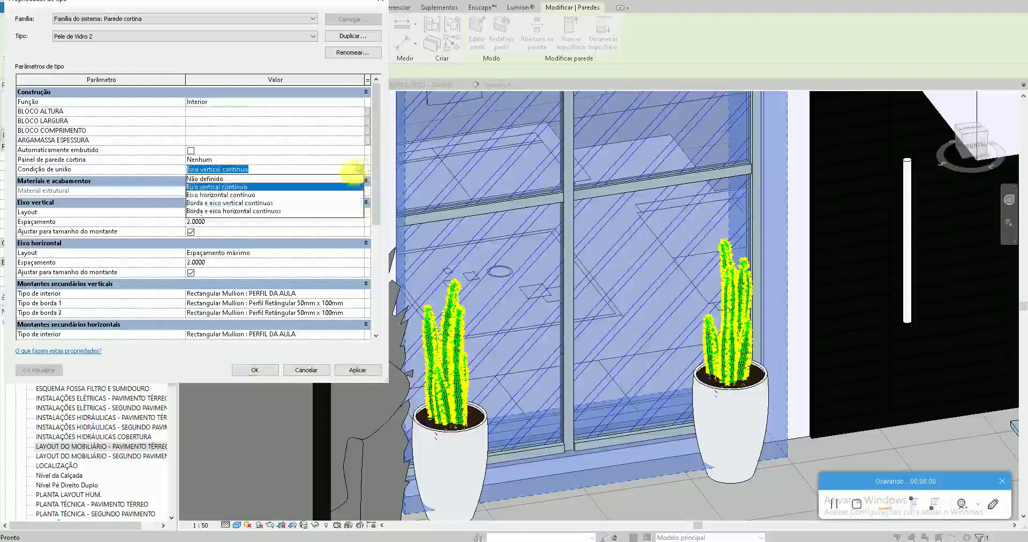
left_click(266, 203)
left_click(346, 373)
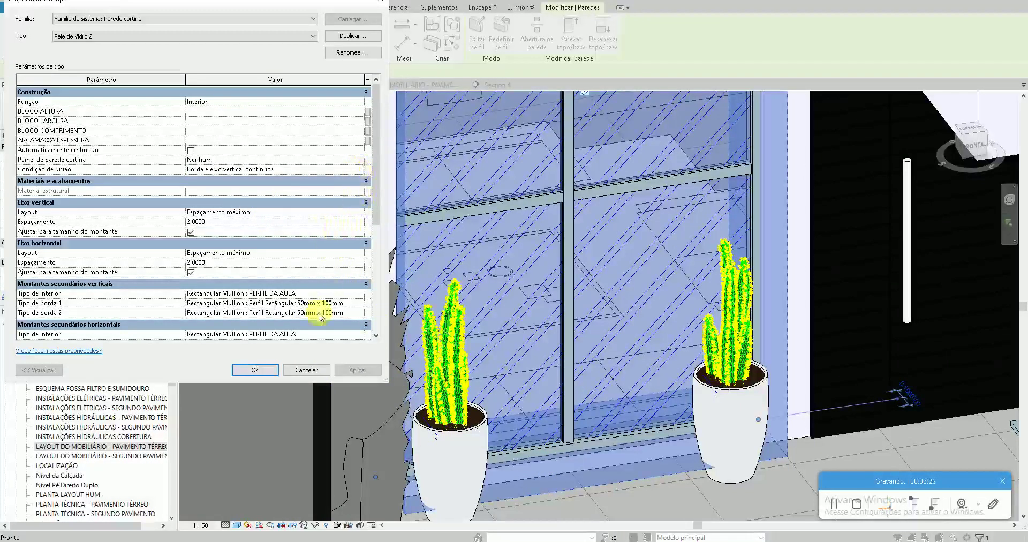
left_click(291, 368)
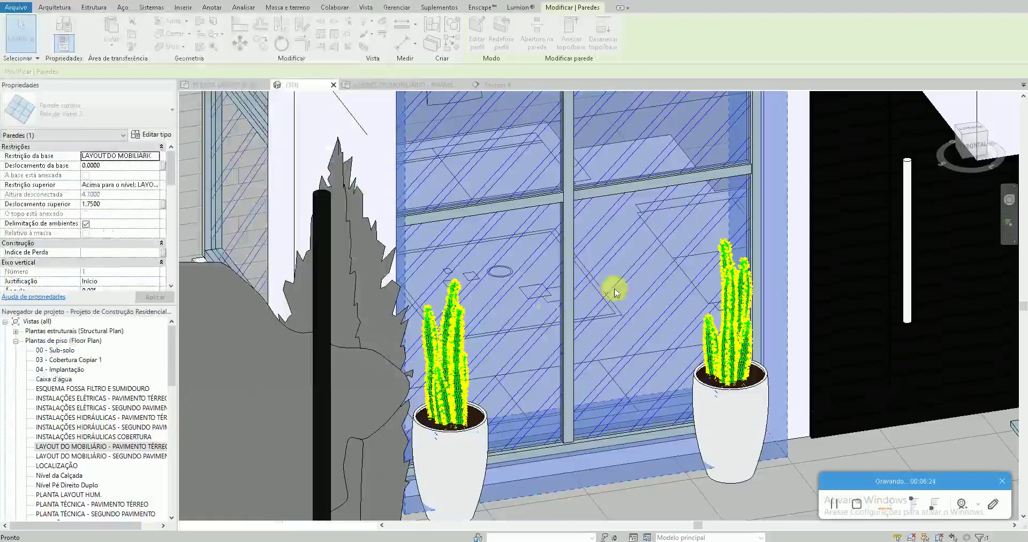
Give the mullion's 00 Aluminio material a white RGB 255 255 255 appearance colour
left_click(571, 233)
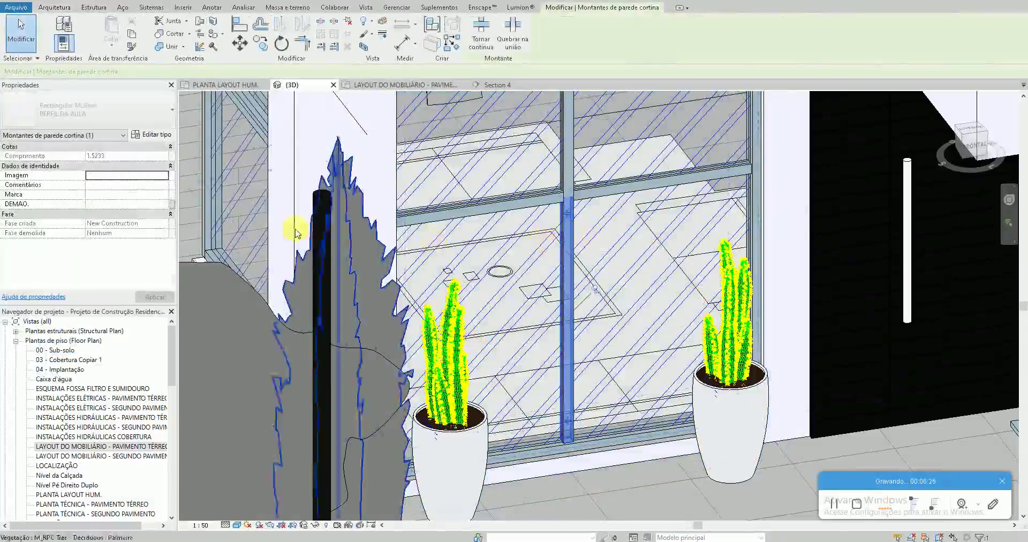
left_click(157, 135)
left_click(362, 184)
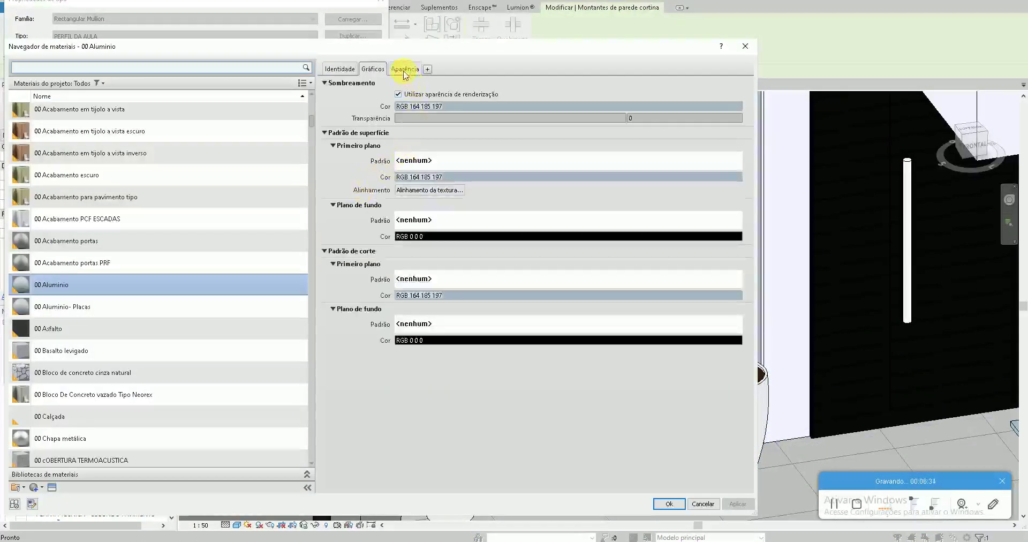
left_click(405, 69)
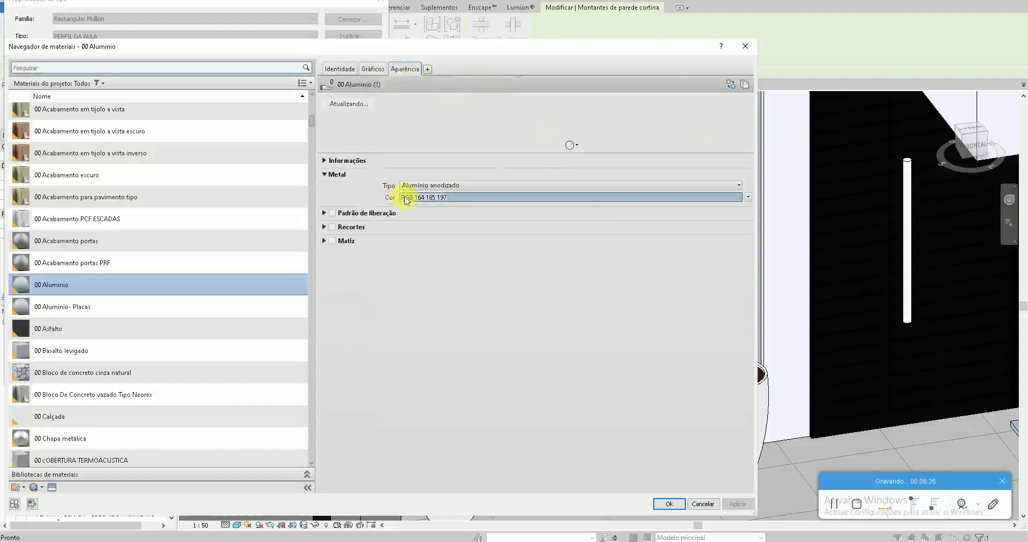
left_click(402, 196)
left_click(364, 264)
left_click(428, 373)
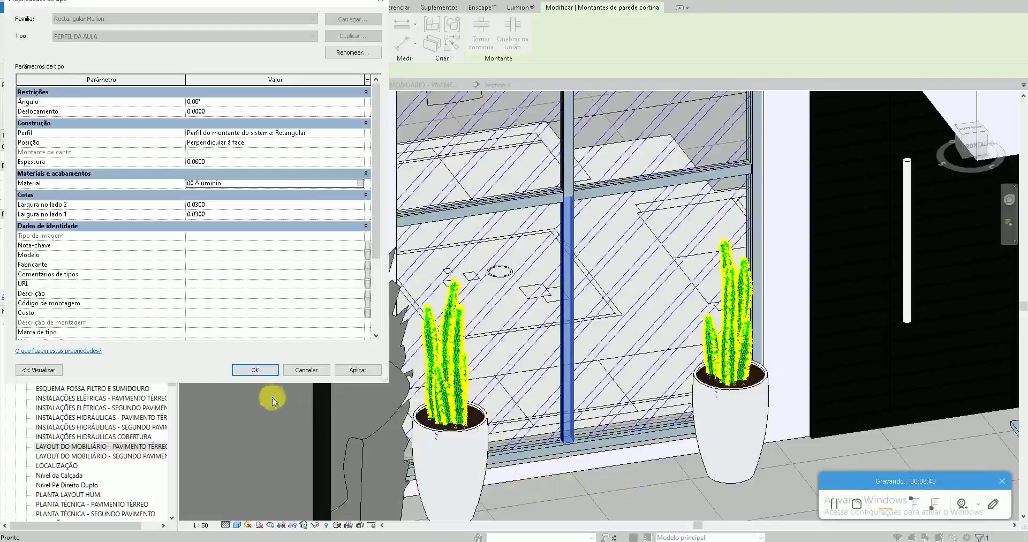
left_click(258, 369)
Deselect the mullion and zoom and pan in on the entrance's white mullions and plants
key("Escape")
scroll(562, 490, "down", 3)
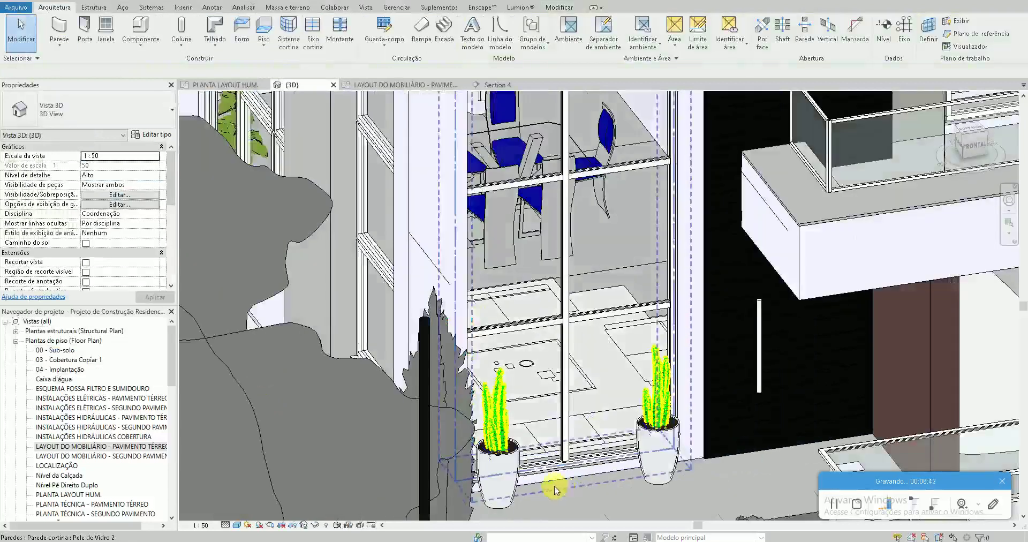
mouse_move(395, 420)
middle_mouse_down()
mouse_move(423, 372)
mouse_move(408, 310)
middle_mouse_up()
scroll(690, 340, "up", 4)
scroll(689, 340, "up", 2)
scroll(643, 356, "up", 2)
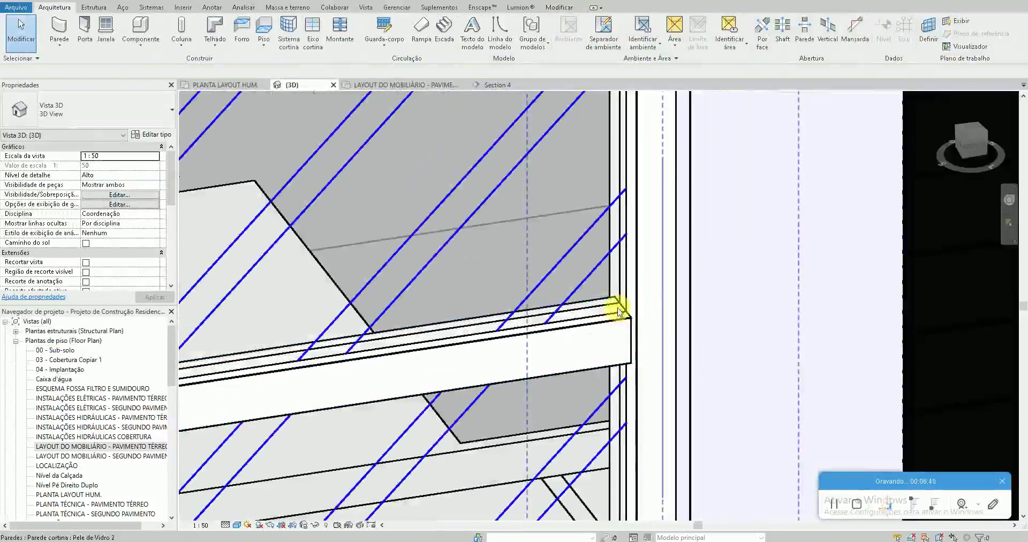
scroll(616, 308, "down", 3)
middle_click_drag(567, 360, 531, 348)
scroll(531, 347, "down", 3)
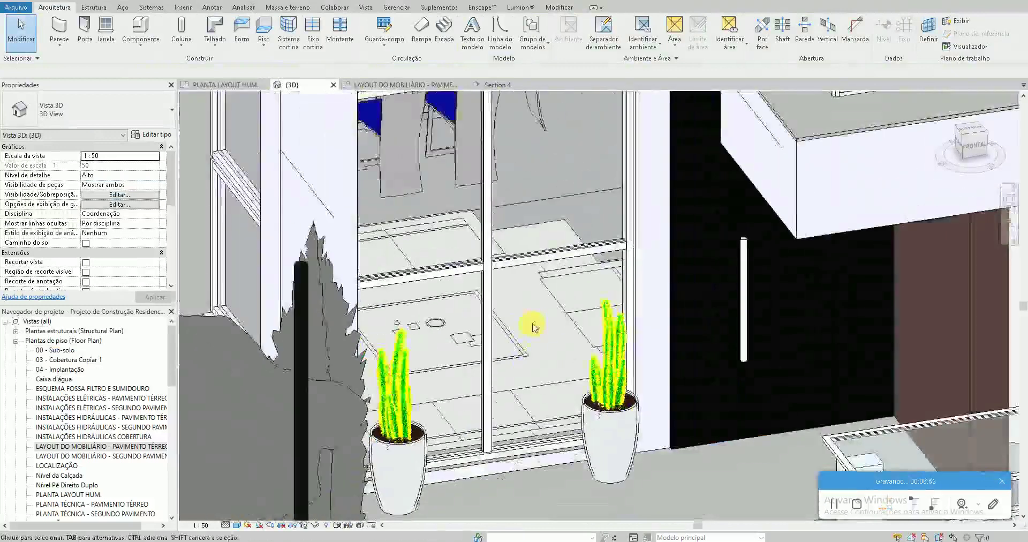
middle_click_drag(555, 487, 575, 483)
scroll(583, 483, "down", 2)
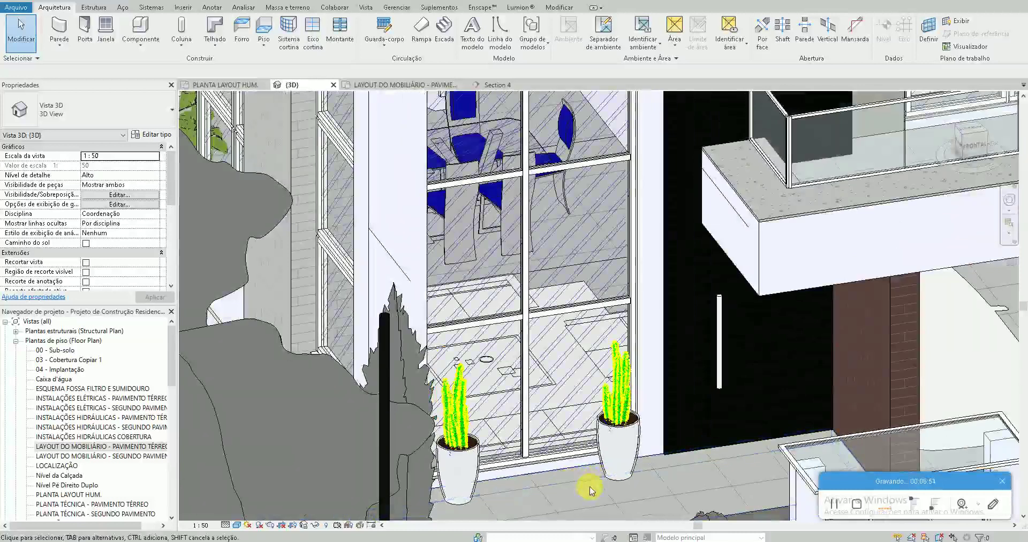
middle_click_drag(588, 490, 624, 509)
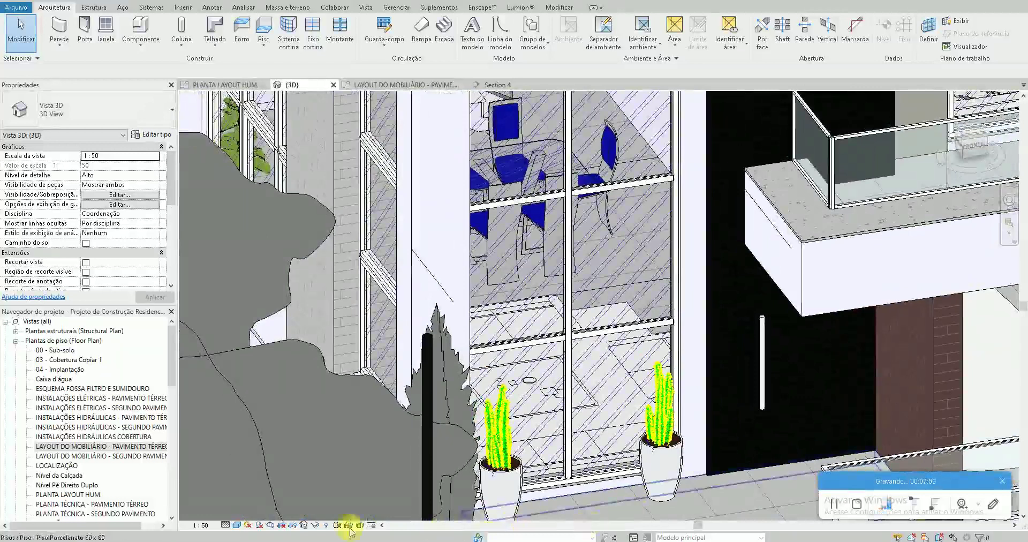
left_click(236, 525)
Enable Show Ambient Shadows in the Graphic Display Options and apply it to the 3D view
left_click(254, 451)
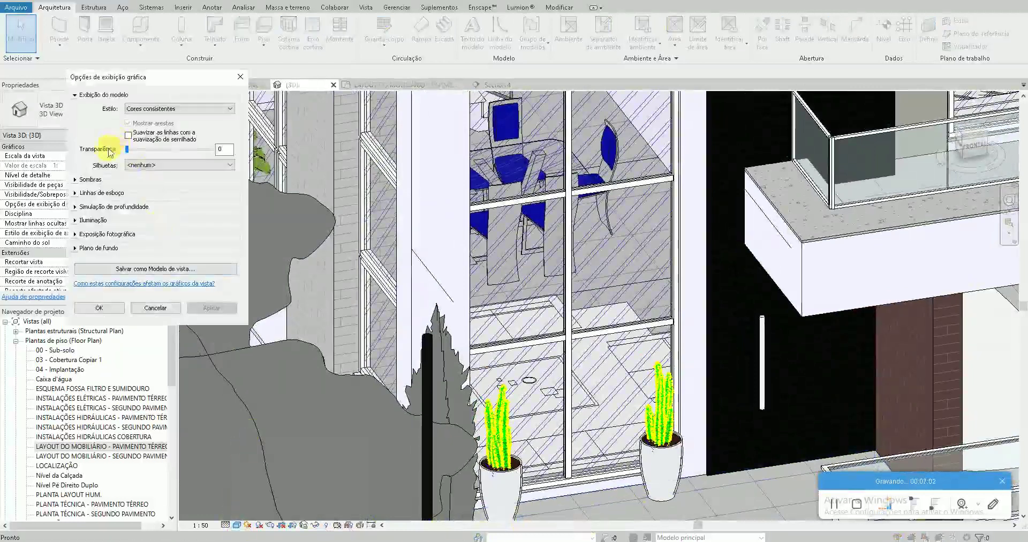
left_click(78, 179)
left_click(155, 204)
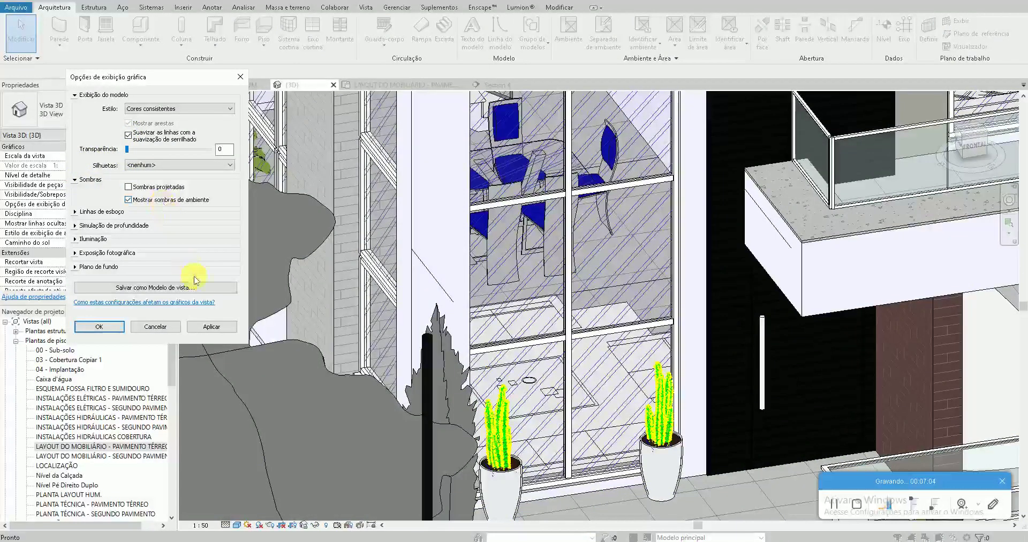
left_click(211, 327)
left_click(102, 328)
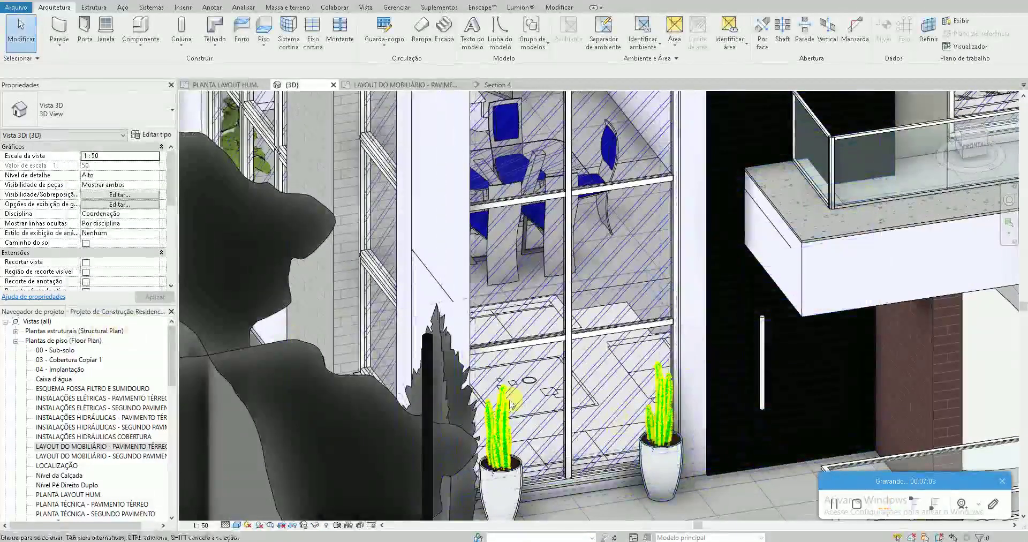
Orbit, pan and zoom around the shaded entrance glass wall and the balcony above it
middle_click_drag(421, 304, 415, 316)
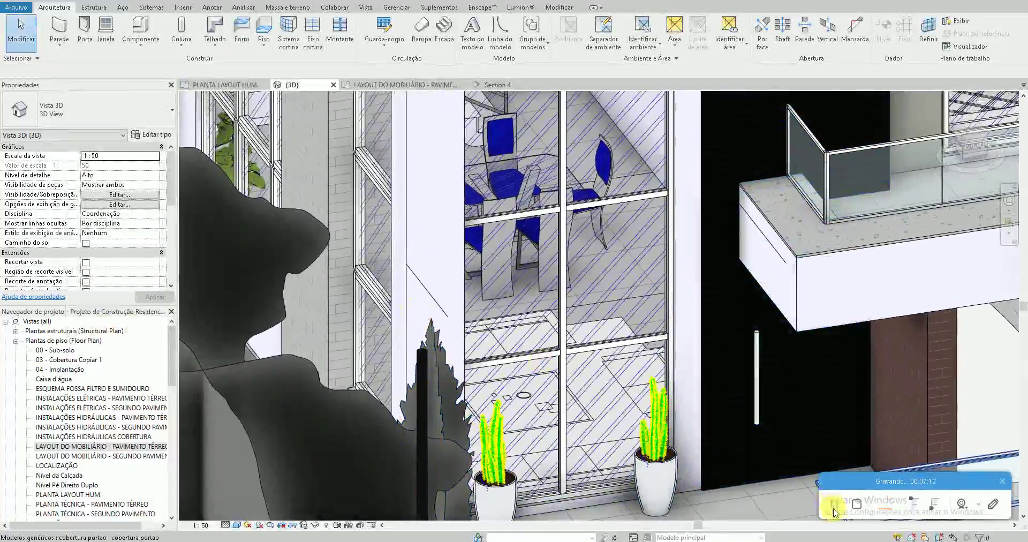
mouse_move(626, 330)
middle_mouse_down("shift")
mouse_move(673, 282)
mouse_move(692, 297)
mouse_move(551, 188)
mouse_move(648, 246)
middle_mouse_up("shift")
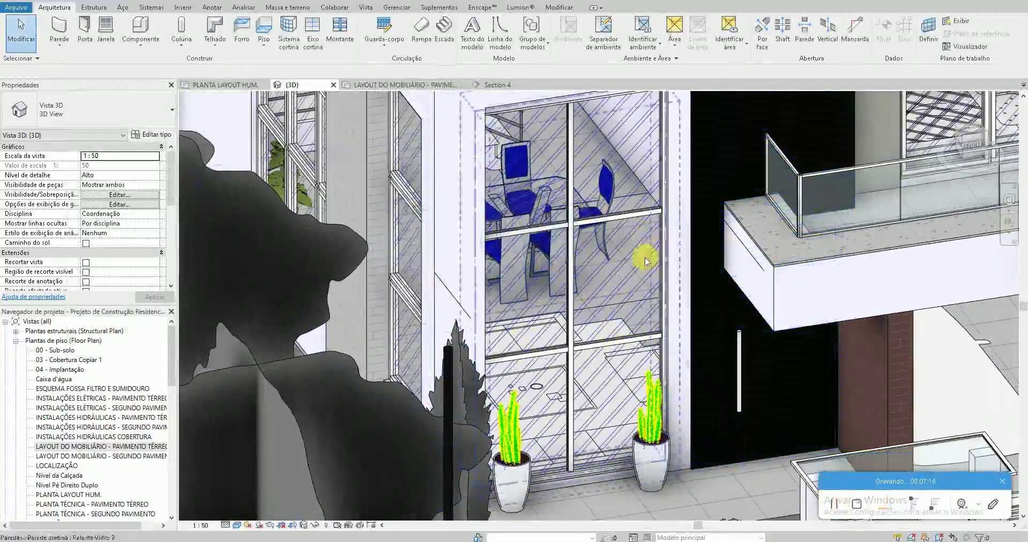
scroll(696, 225, "down", 2)
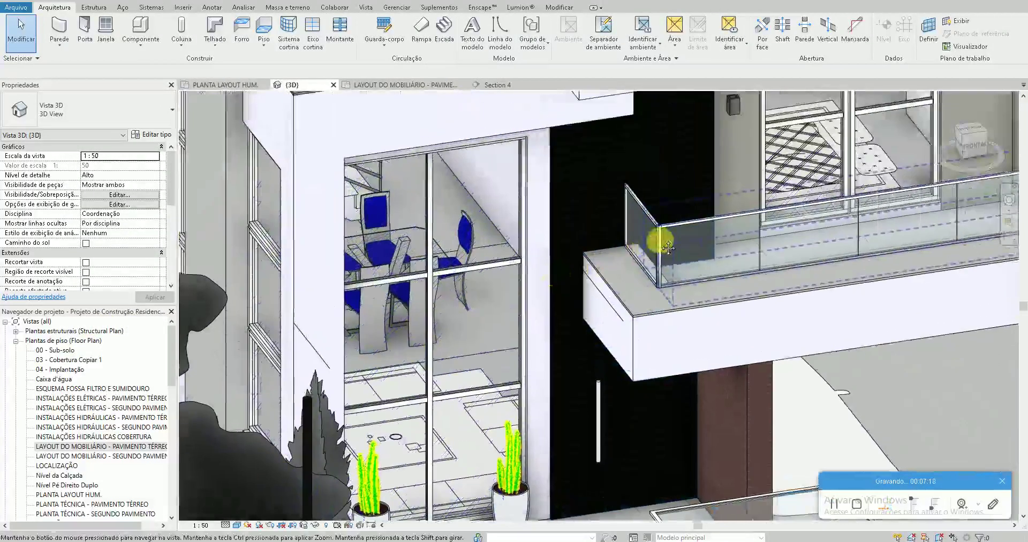
middle_click_drag(682, 230, 721, 159)
scroll(586, 271, "down", 2)
scroll(402, 298, "up", 2)
scroll(446, 306, "up", 2)
scroll(446, 307, "down", 2)
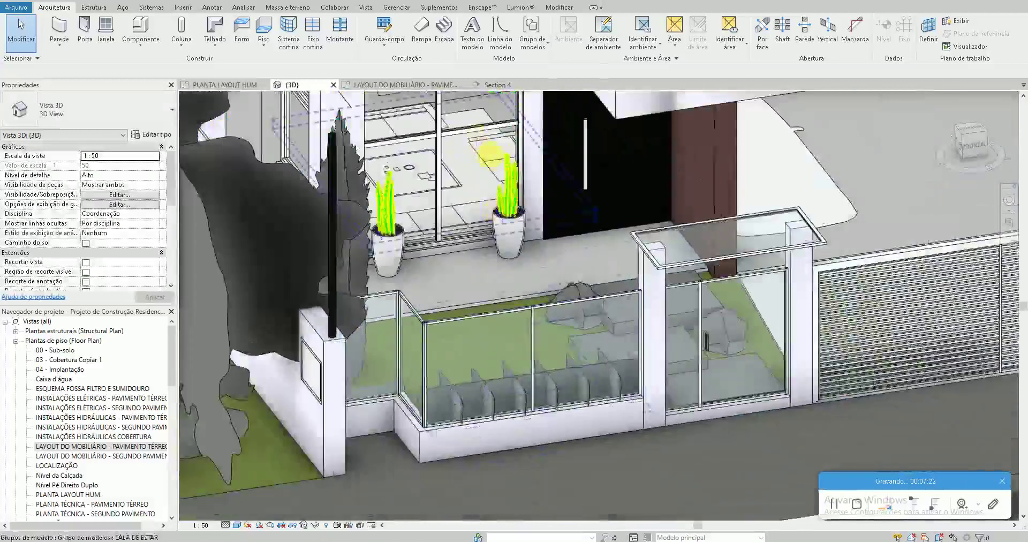
scroll(552, 290, "up", 3)
scroll(557, 314, "up", 3)
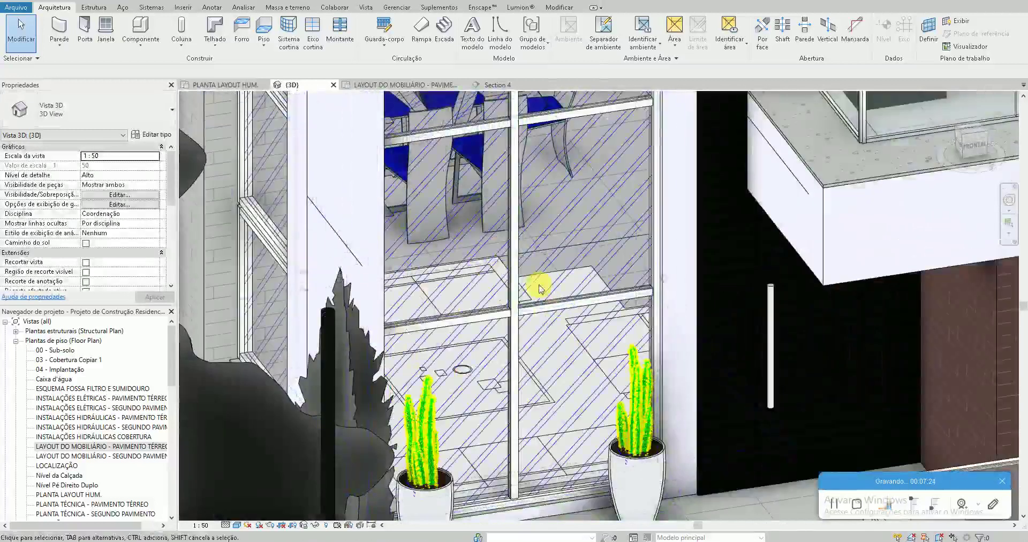
scroll(482, 253, "down", 3)
middle_click_drag(711, 223, 561, 354)
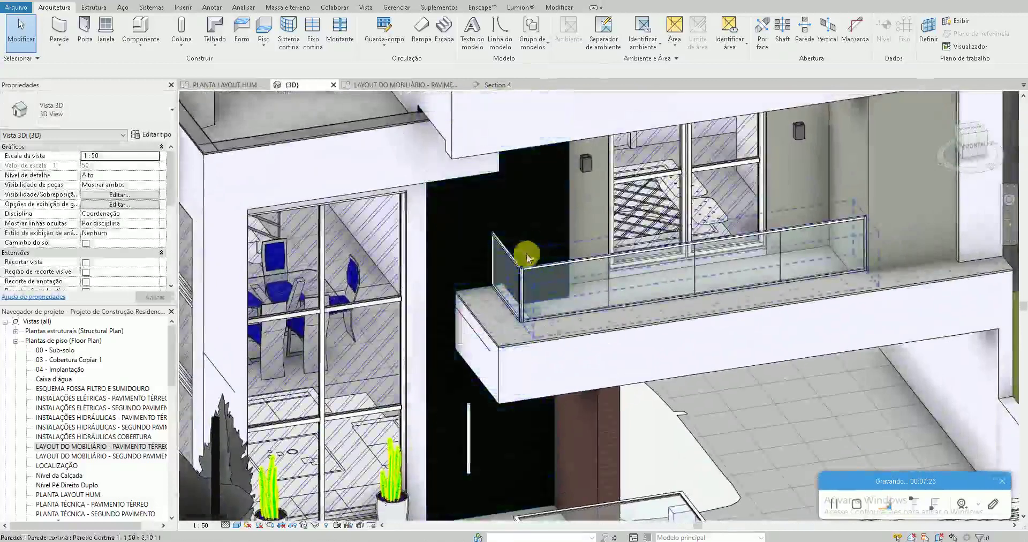
scroll(579, 265, "up", 3)
scroll(663, 317, "down", 2)
Frame the front fence and gate with the facade above, then switch to YouTube
mouse_move(602, 405)
middle_mouse_down()
mouse_move(619, 223)
mouse_move(631, 234)
middle_mouse_up()
scroll(625, 294, "up", 2)
middle_click_drag(624, 294, 869, 299)
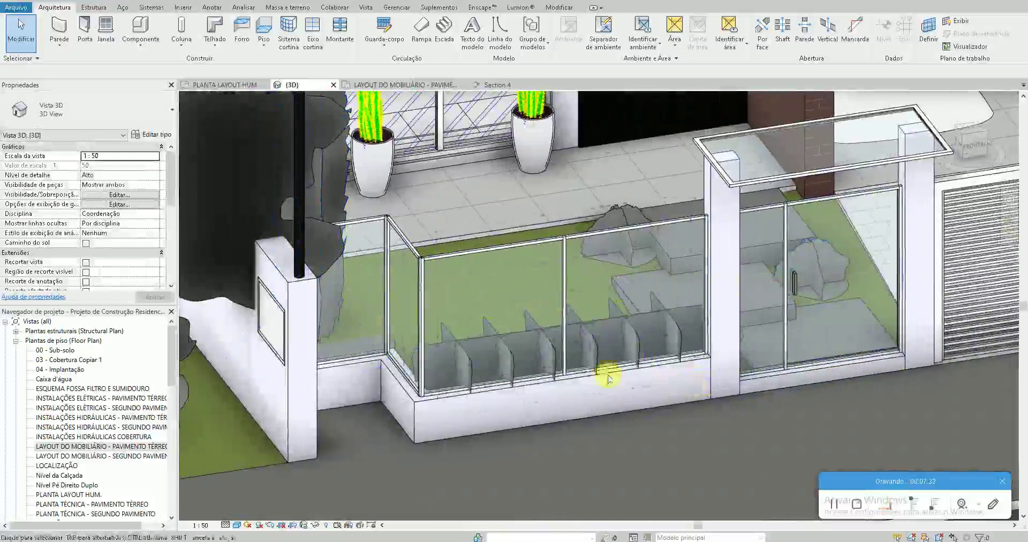
scroll(603, 417, "down", 2)
scroll(562, 300, "down", 1)
middle_click_drag(562, 300, 589, 405)
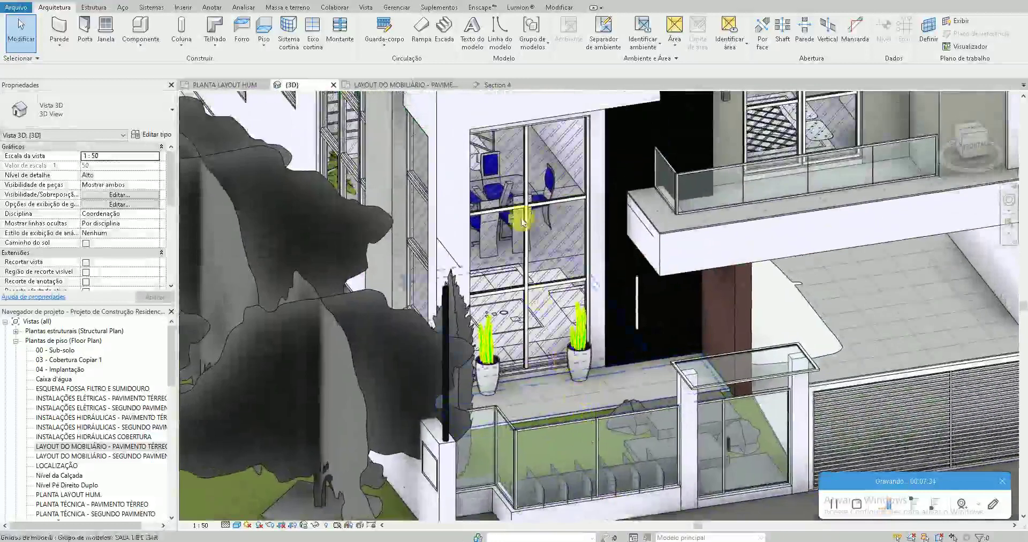
scroll(506, 198, "up", 2)
scroll(552, 247, "up", 1)
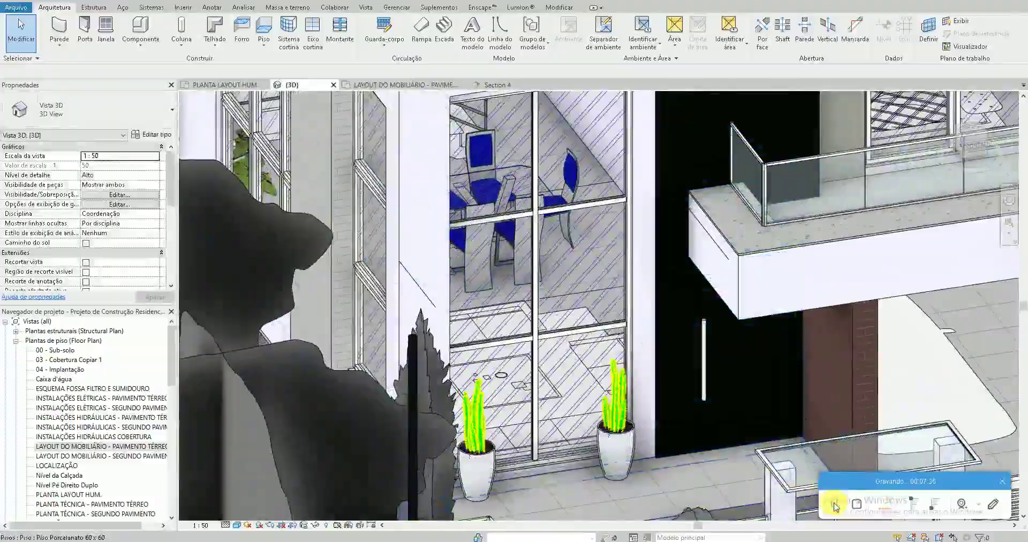
key("alt+Tab")
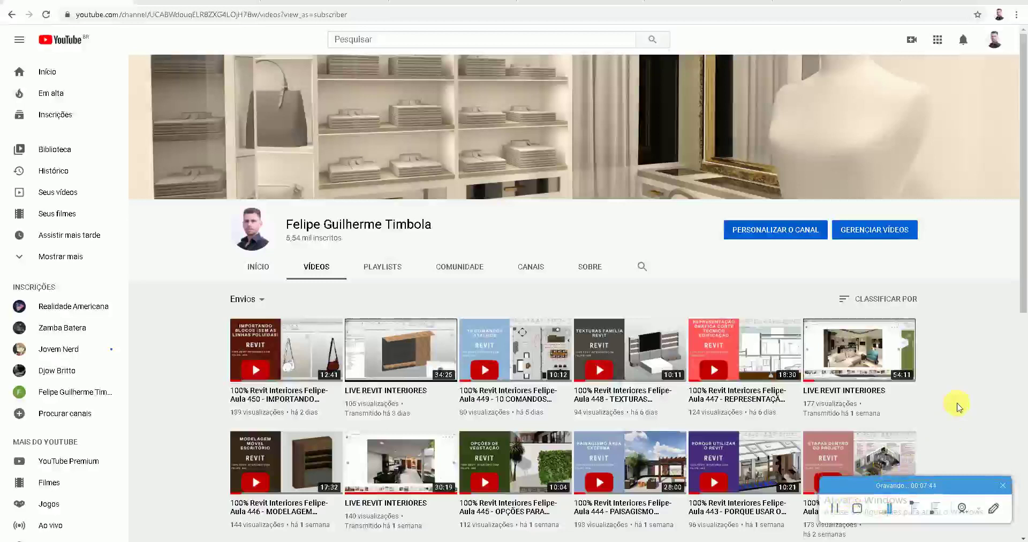
scroll(986, 389, "down", 2)
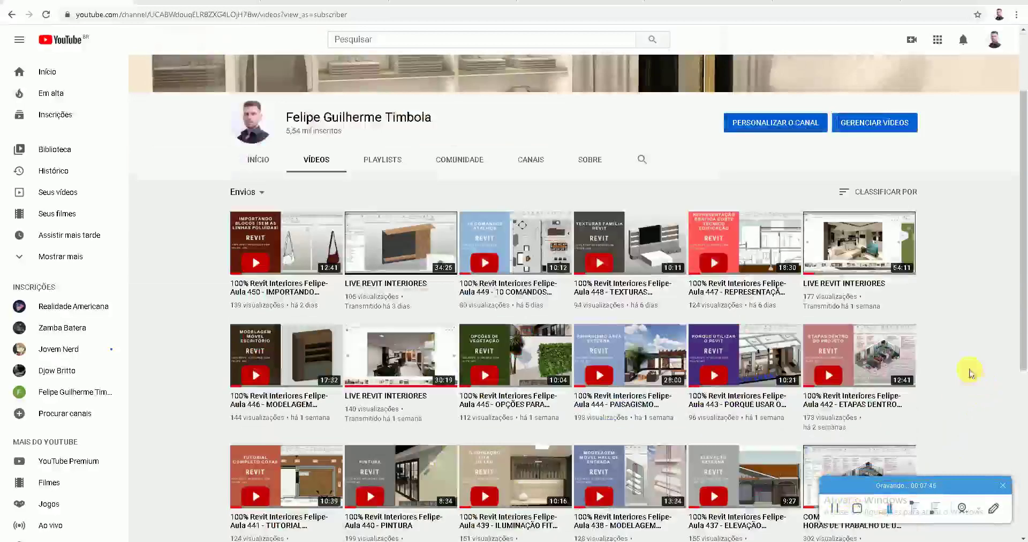
scroll(724, 399, "down", 2)
scroll(950, 352, "down", 1)
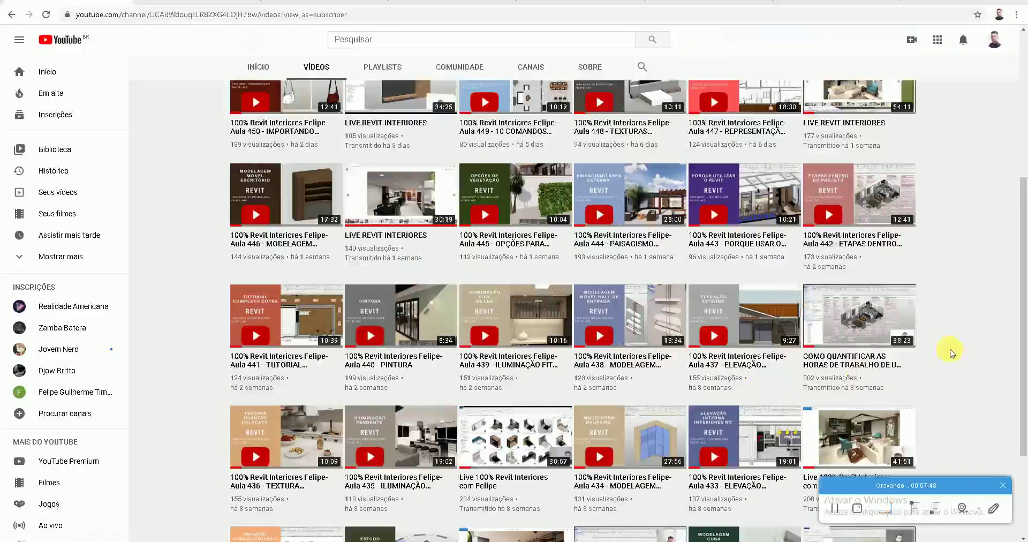
scroll(949, 340, "down", 3)
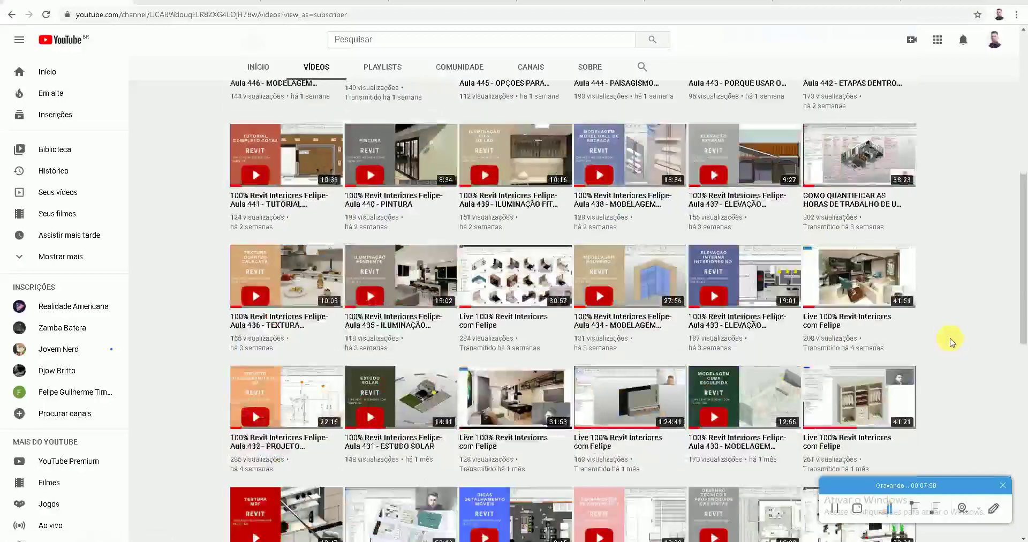
scroll(949, 338, "up", 5)
scroll(956, 340, "up", 3)
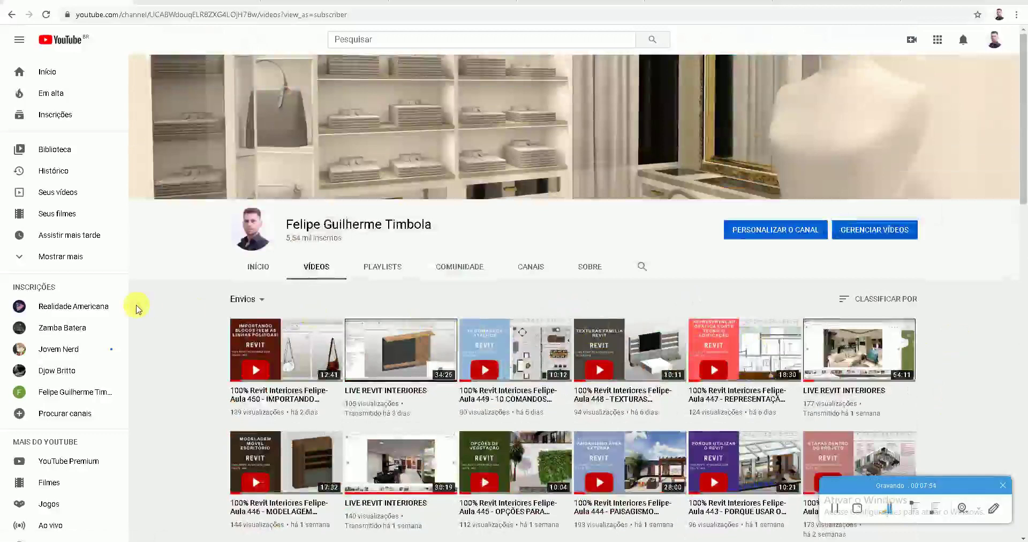
key("ctrl+Tab")
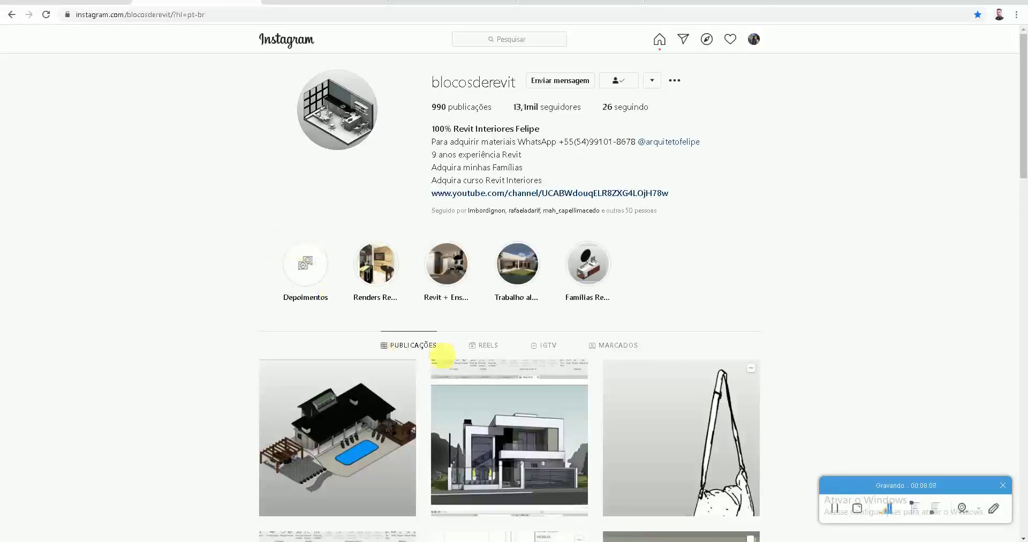
Show the Instagram profile's IGTV videos
scroll(482, 322, "down", 1)
left_click(540, 294)
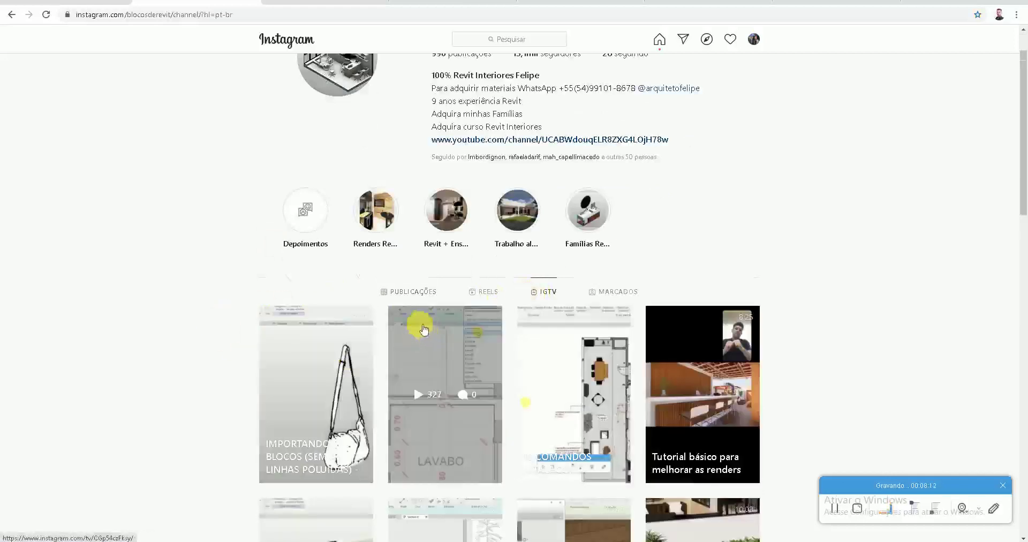
scroll(259, 375, "up", 1)
Cycle through the Facebook, architect's Instagram, Twitter and LinkedIn tabs, then go to File Explorer
key("ctrl+Tab")
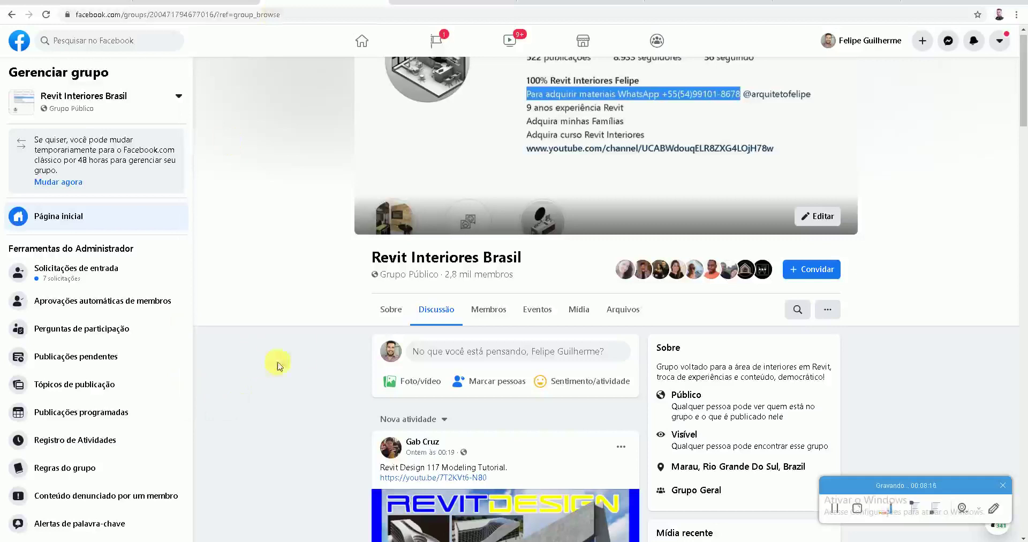
left_click(461, 10)
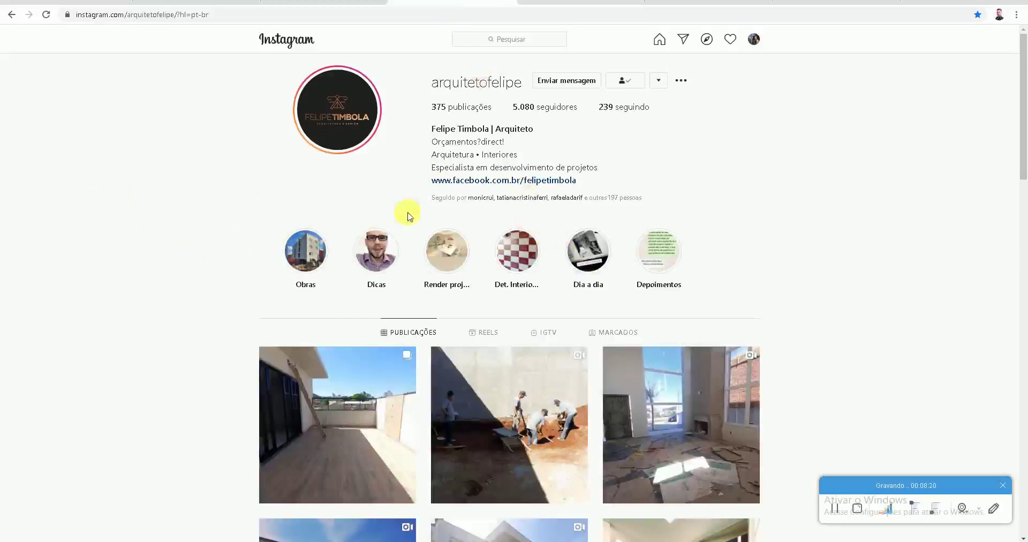
key("ctrl+Tab")
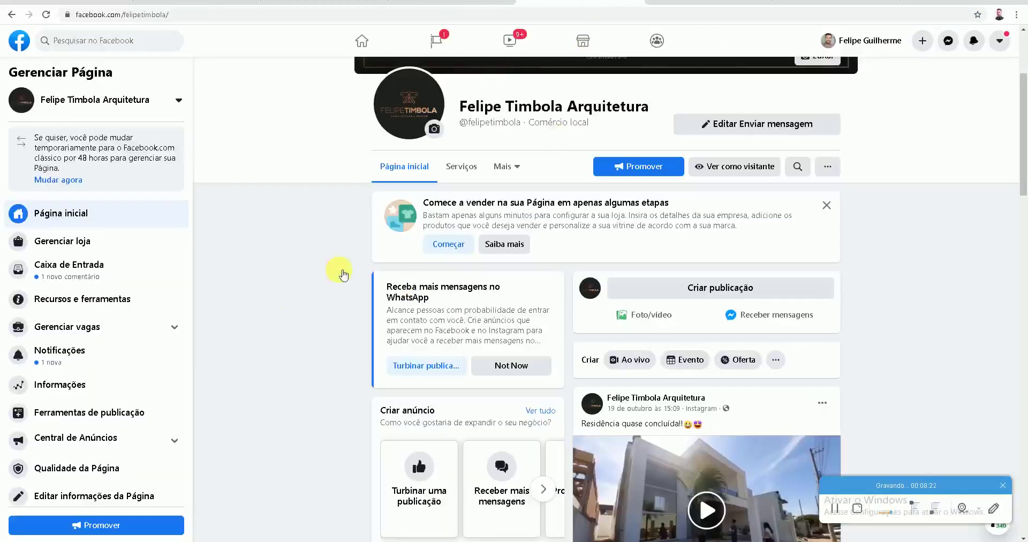
key("ctrl+Tab")
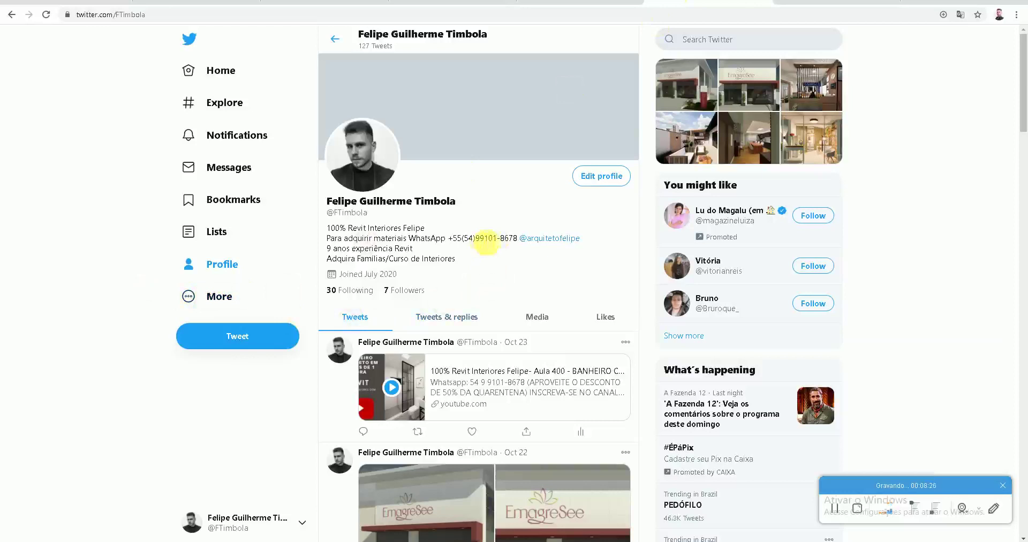
key("ctrl+Tab")
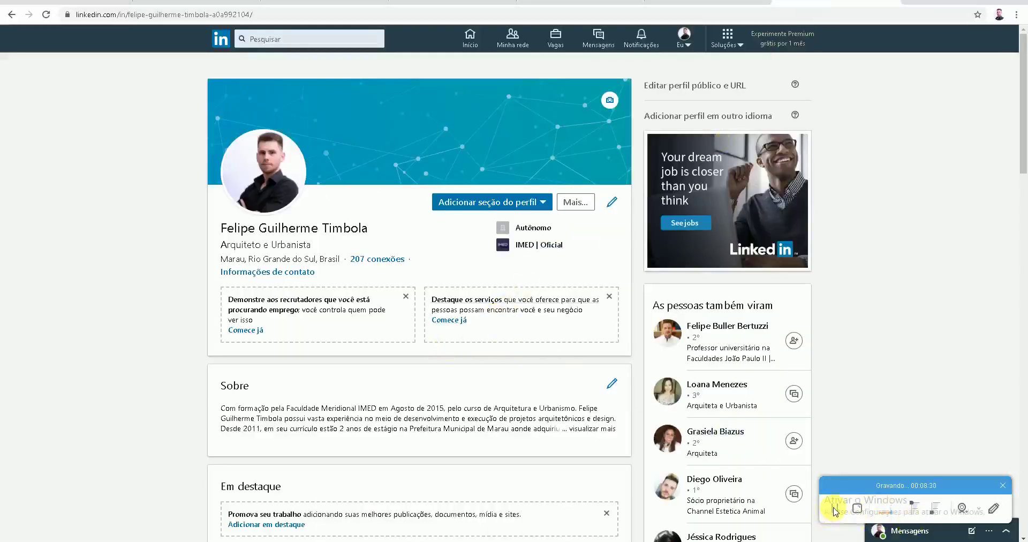
key("alt+Tab")
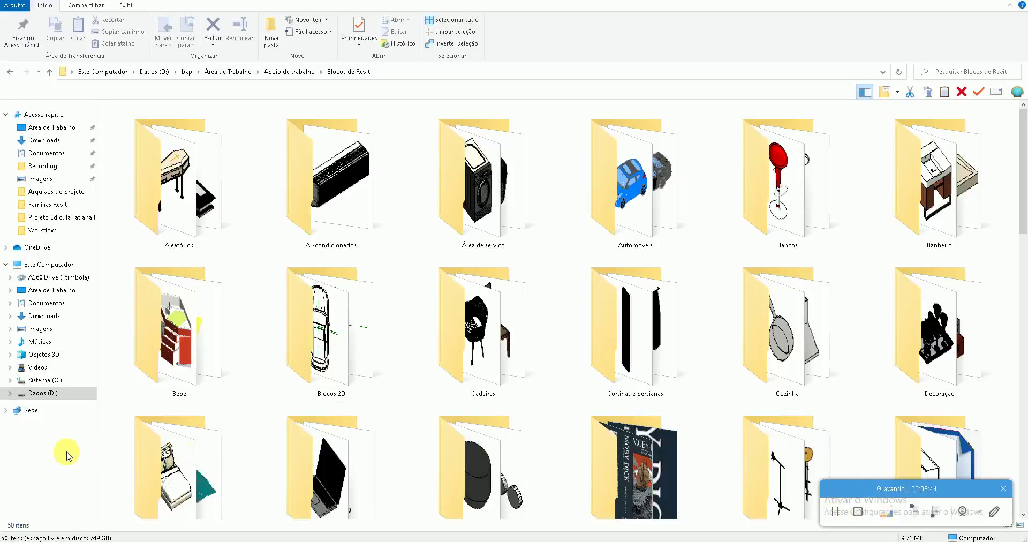
Browse the Famílias Revit and 50 Blocos de Revit 1–6 folder windows, ending on Dados (D:)
left_click(103, 539)
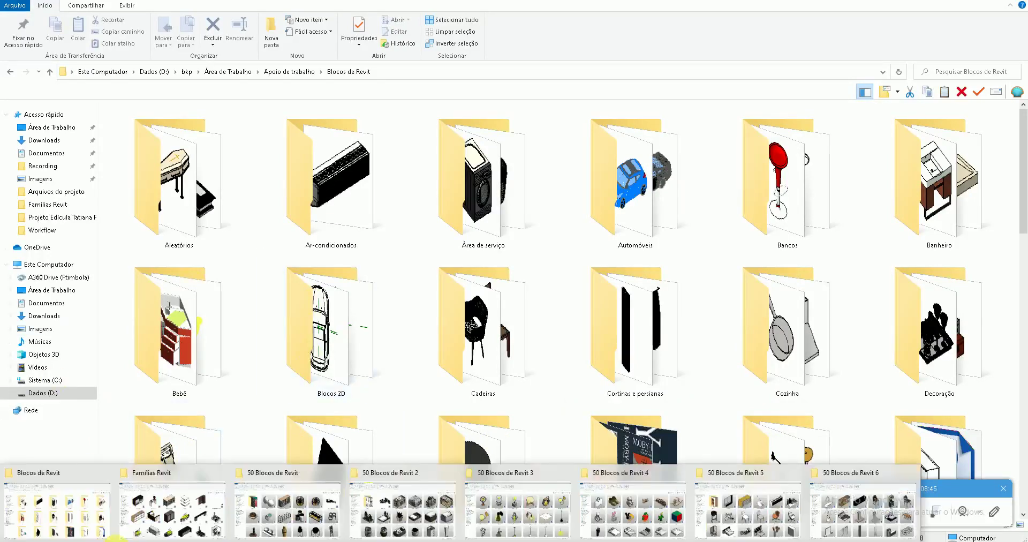
left_click(169, 513)
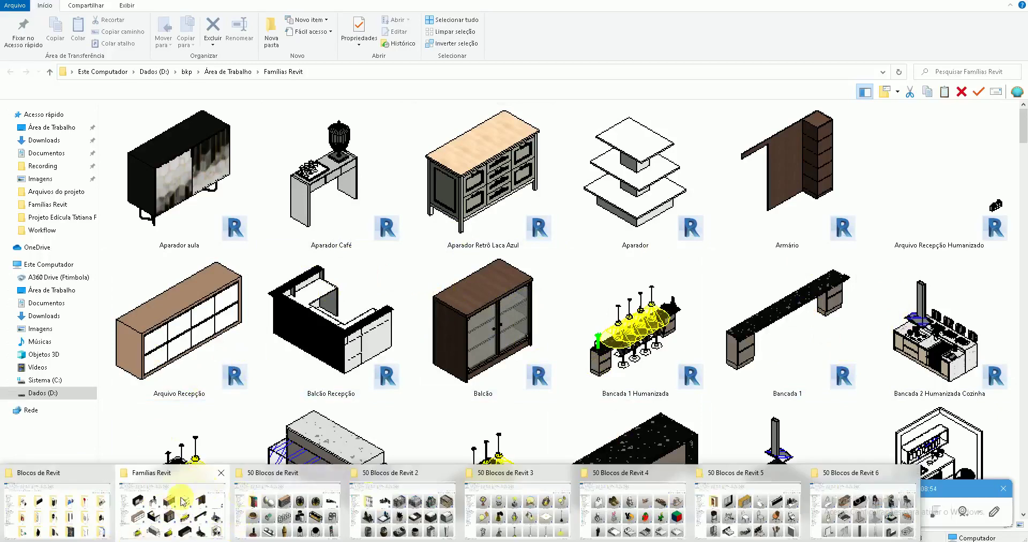
left_click(278, 521)
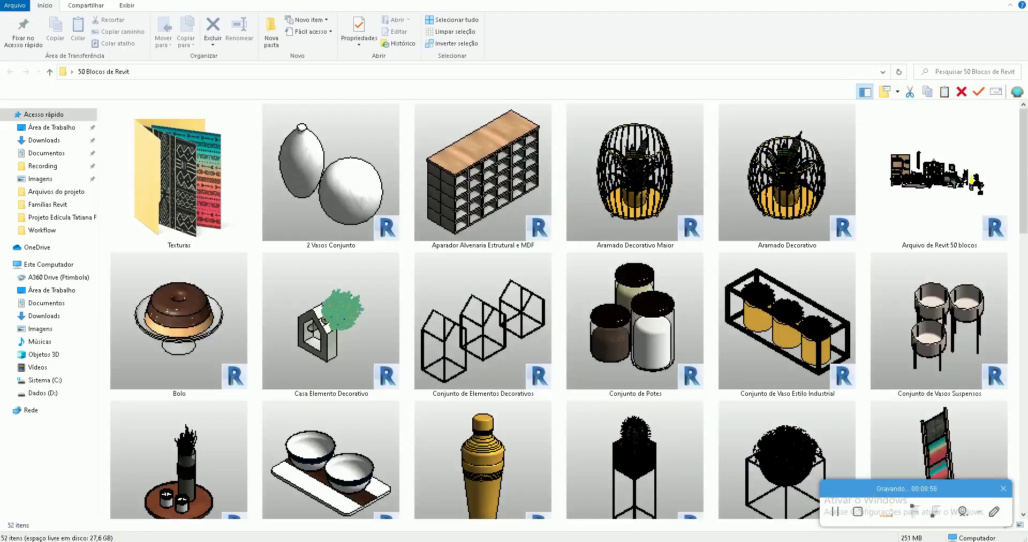
left_click(201, 535)
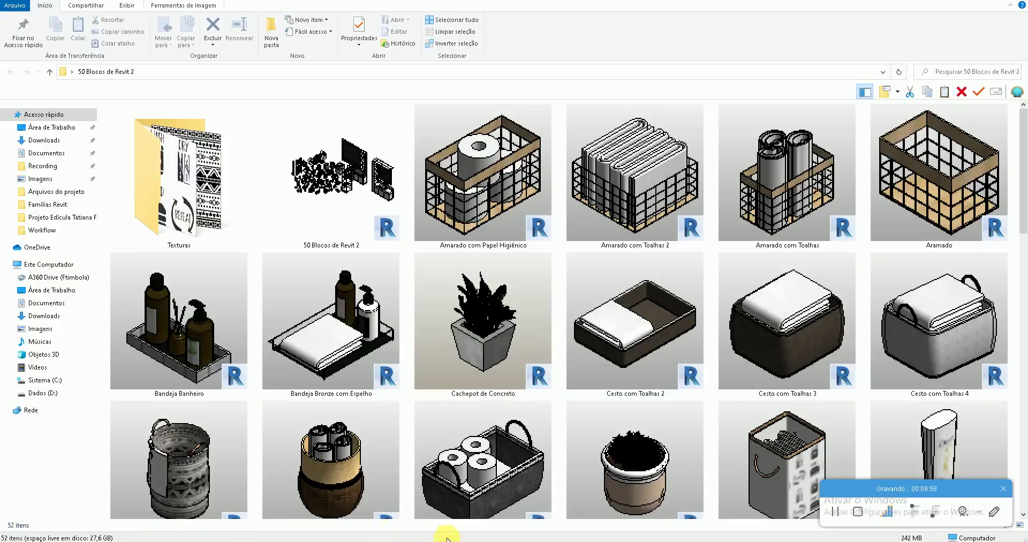
left_click(509, 527)
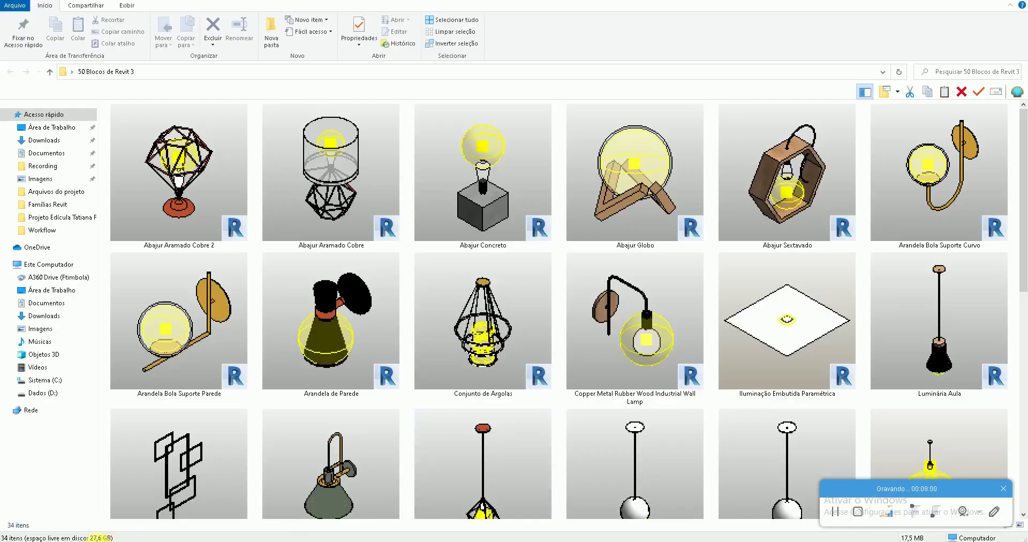
left_click(589, 522)
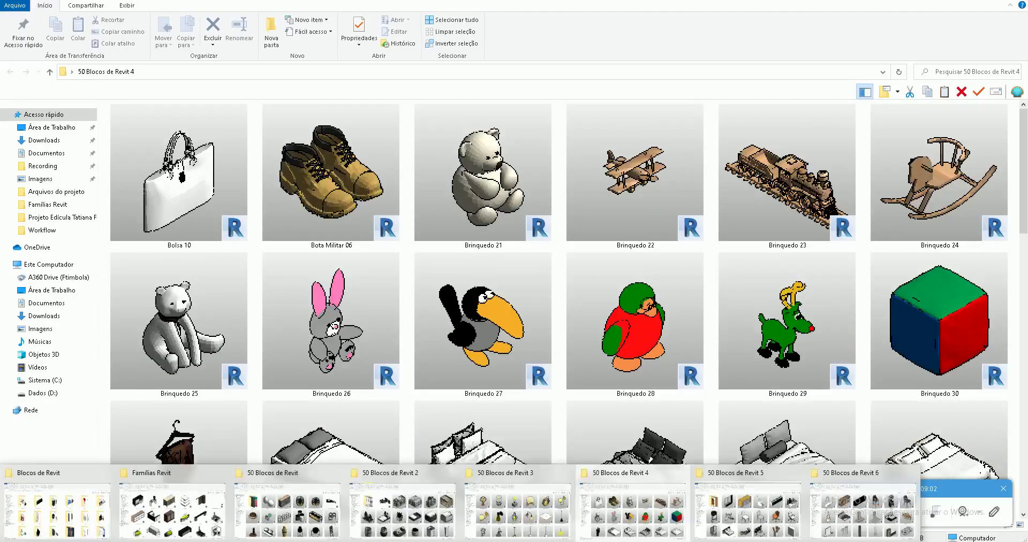
left_click(712, 533)
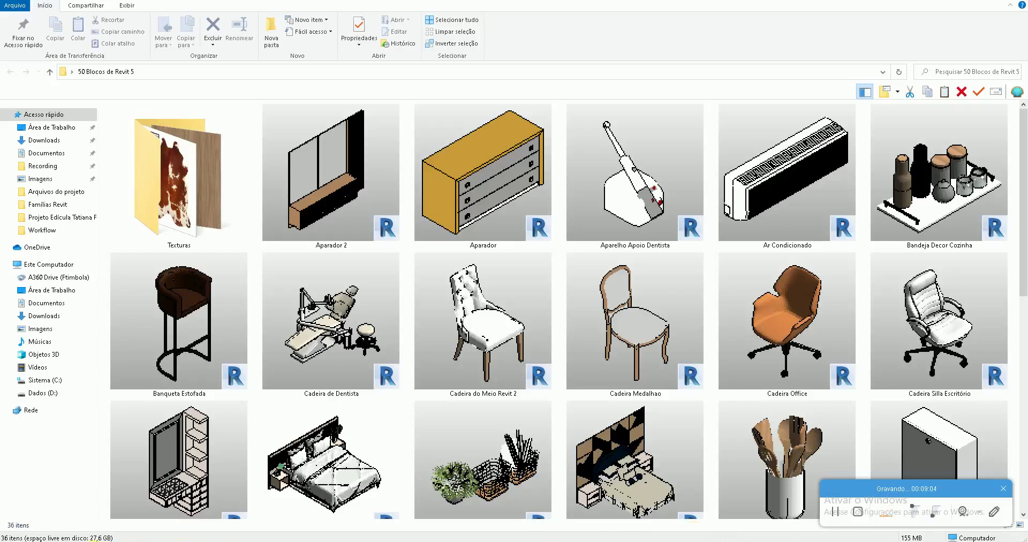
left_click(831, 518)
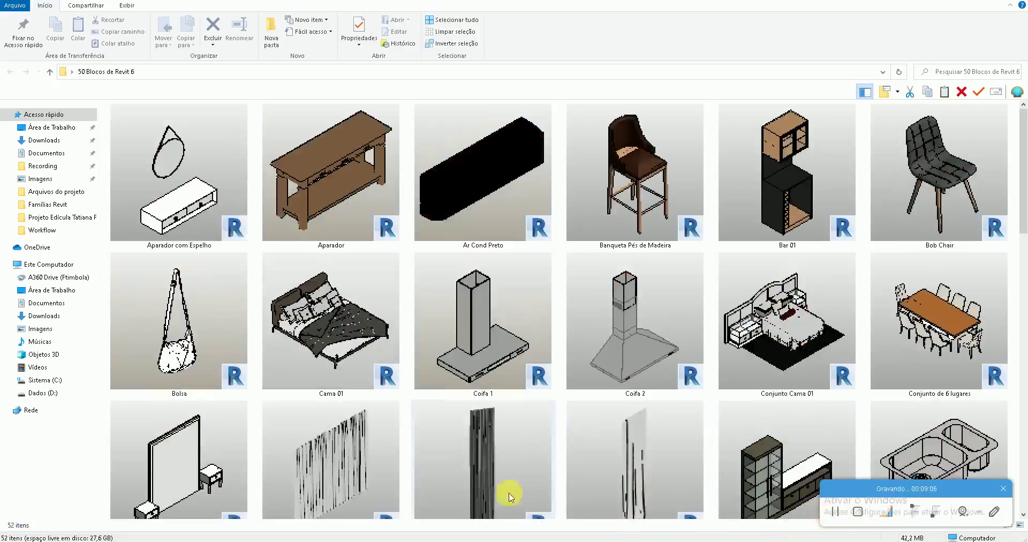
left_click(58, 393)
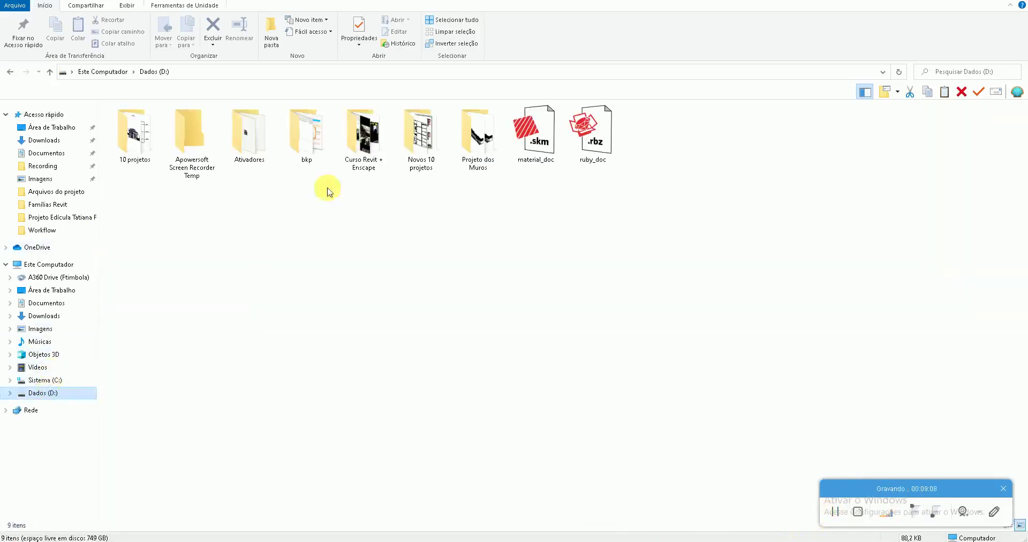
Peek into Curso Revit + Enscape and Novos 10 projetos, then open the interiors course folder in bkp
double_click(363, 134)
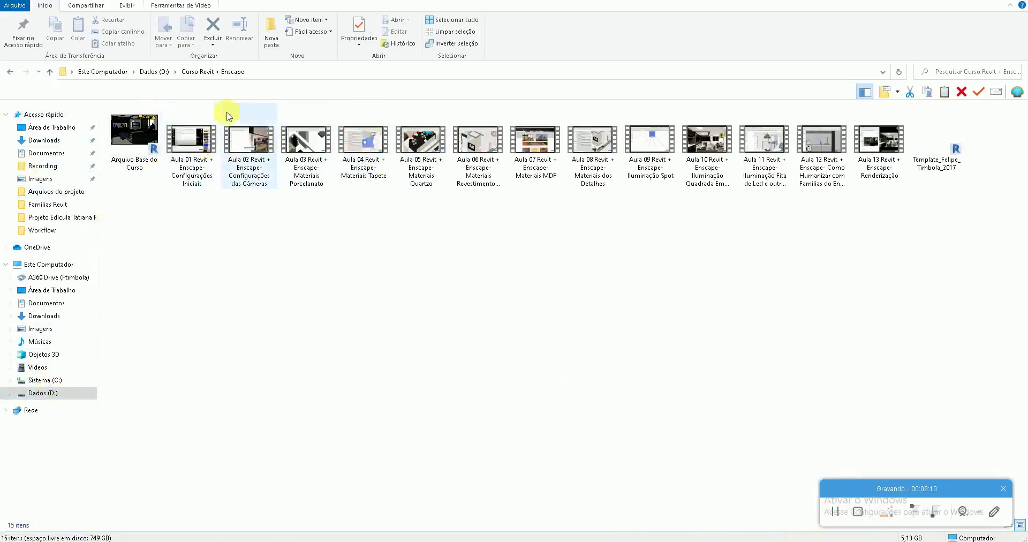
left_click(10, 72)
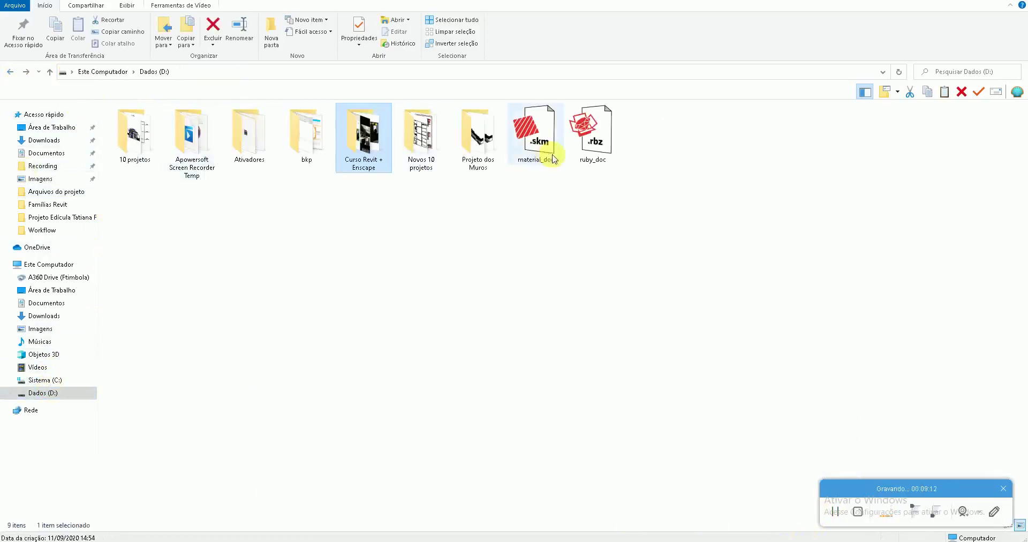
double_click(418, 131)
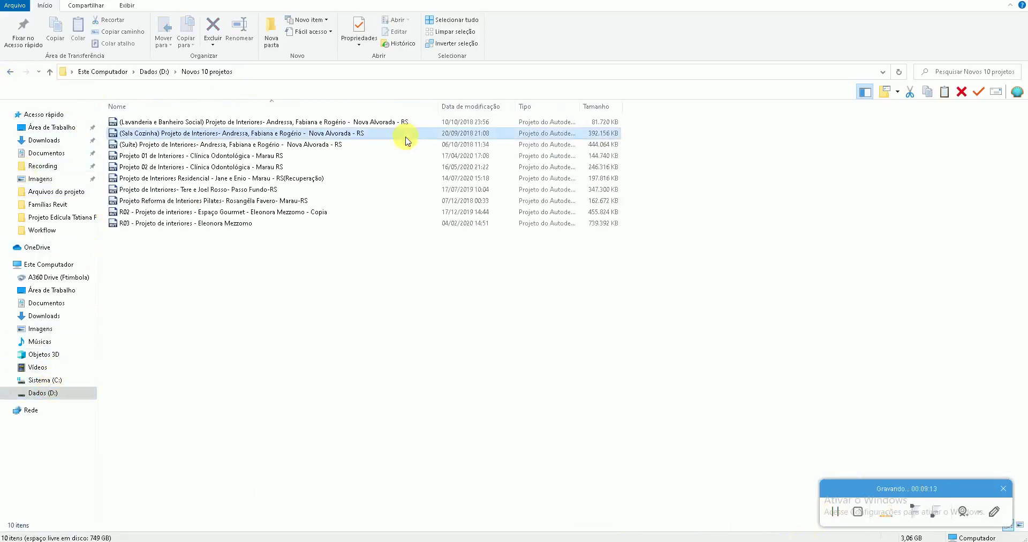
left_click(11, 72)
double_click(308, 146)
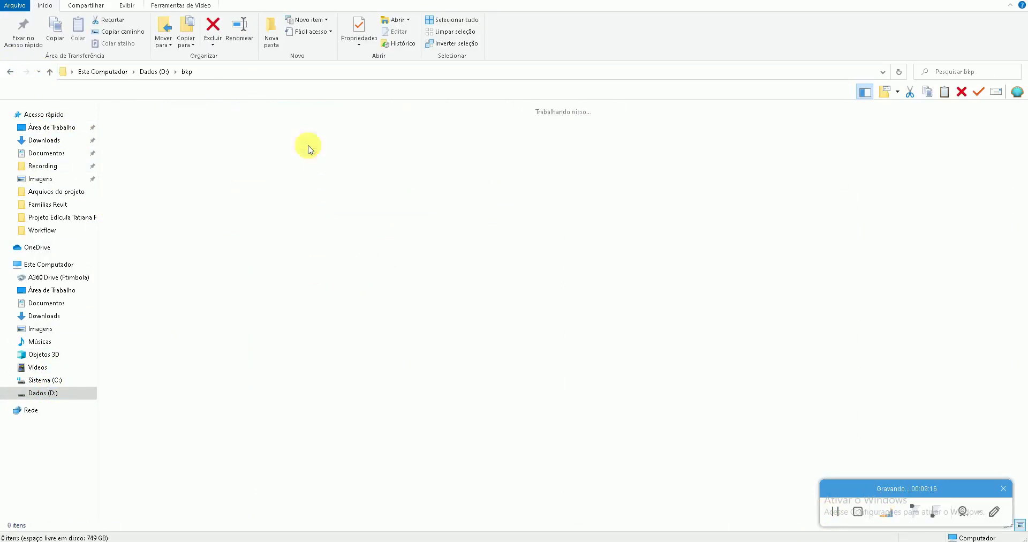
double_click(420, 139)
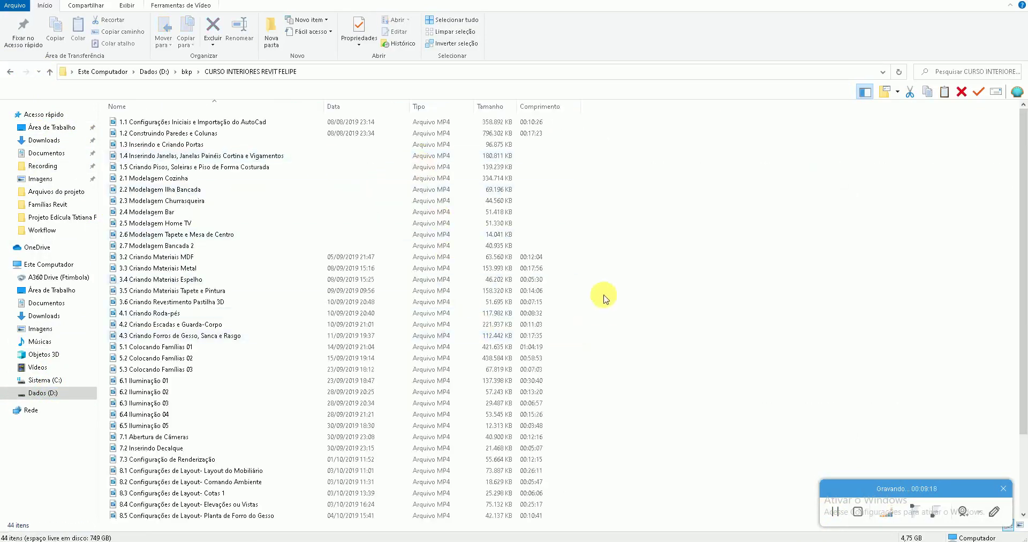